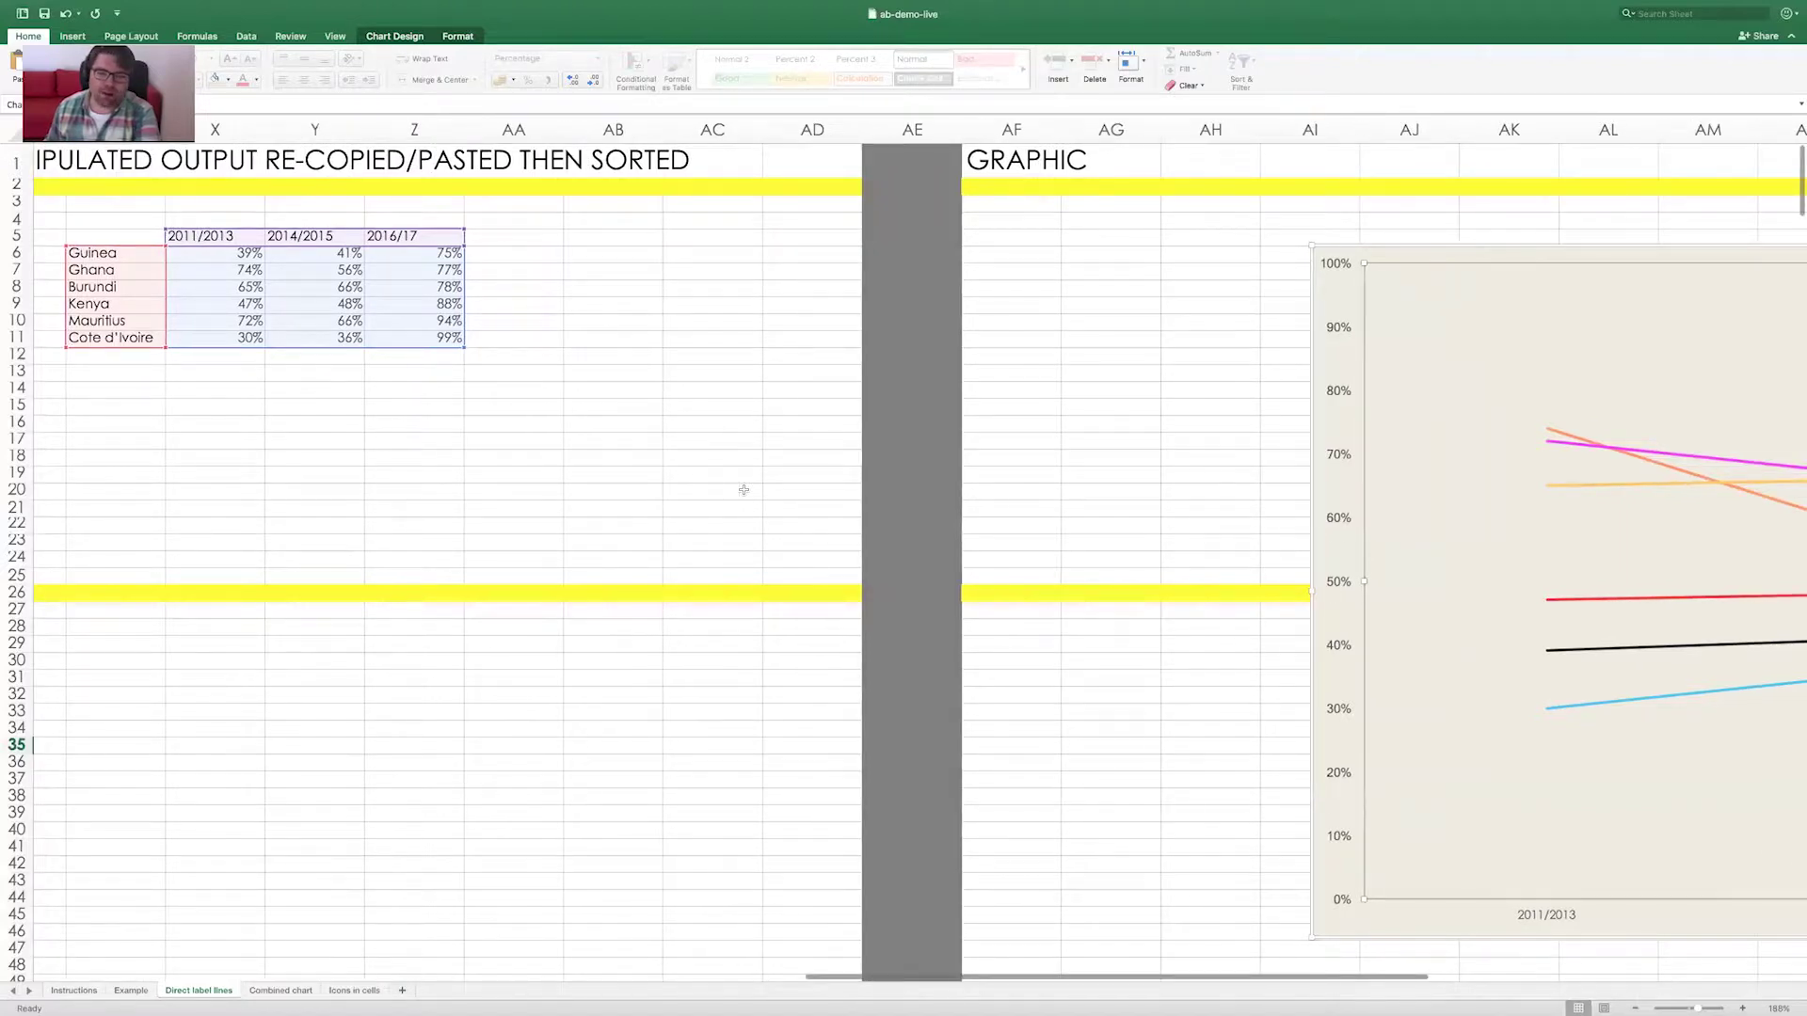
# Insert a plain line chart from the sorted country table (W5:Z11) and switch its rows and columns to plot one line per country
pyautogui.hscroll(10, 743, 489)
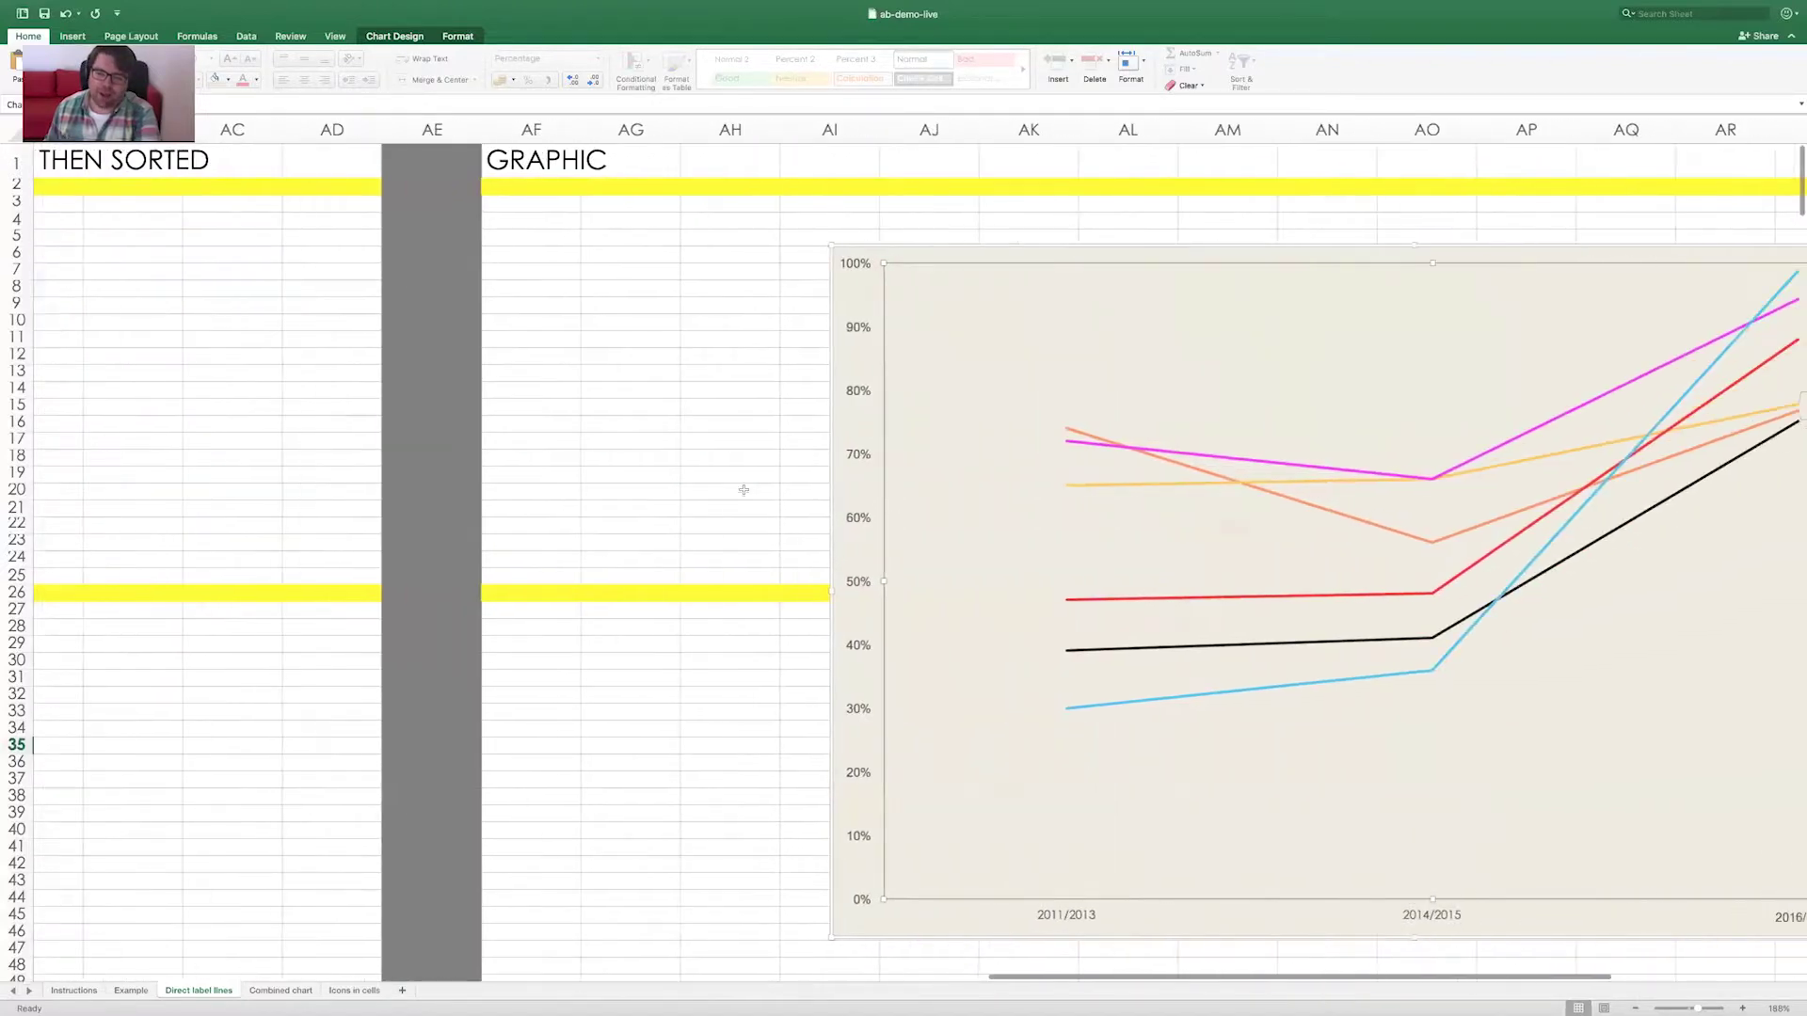
pyautogui.hscroll(2, 744, 489)
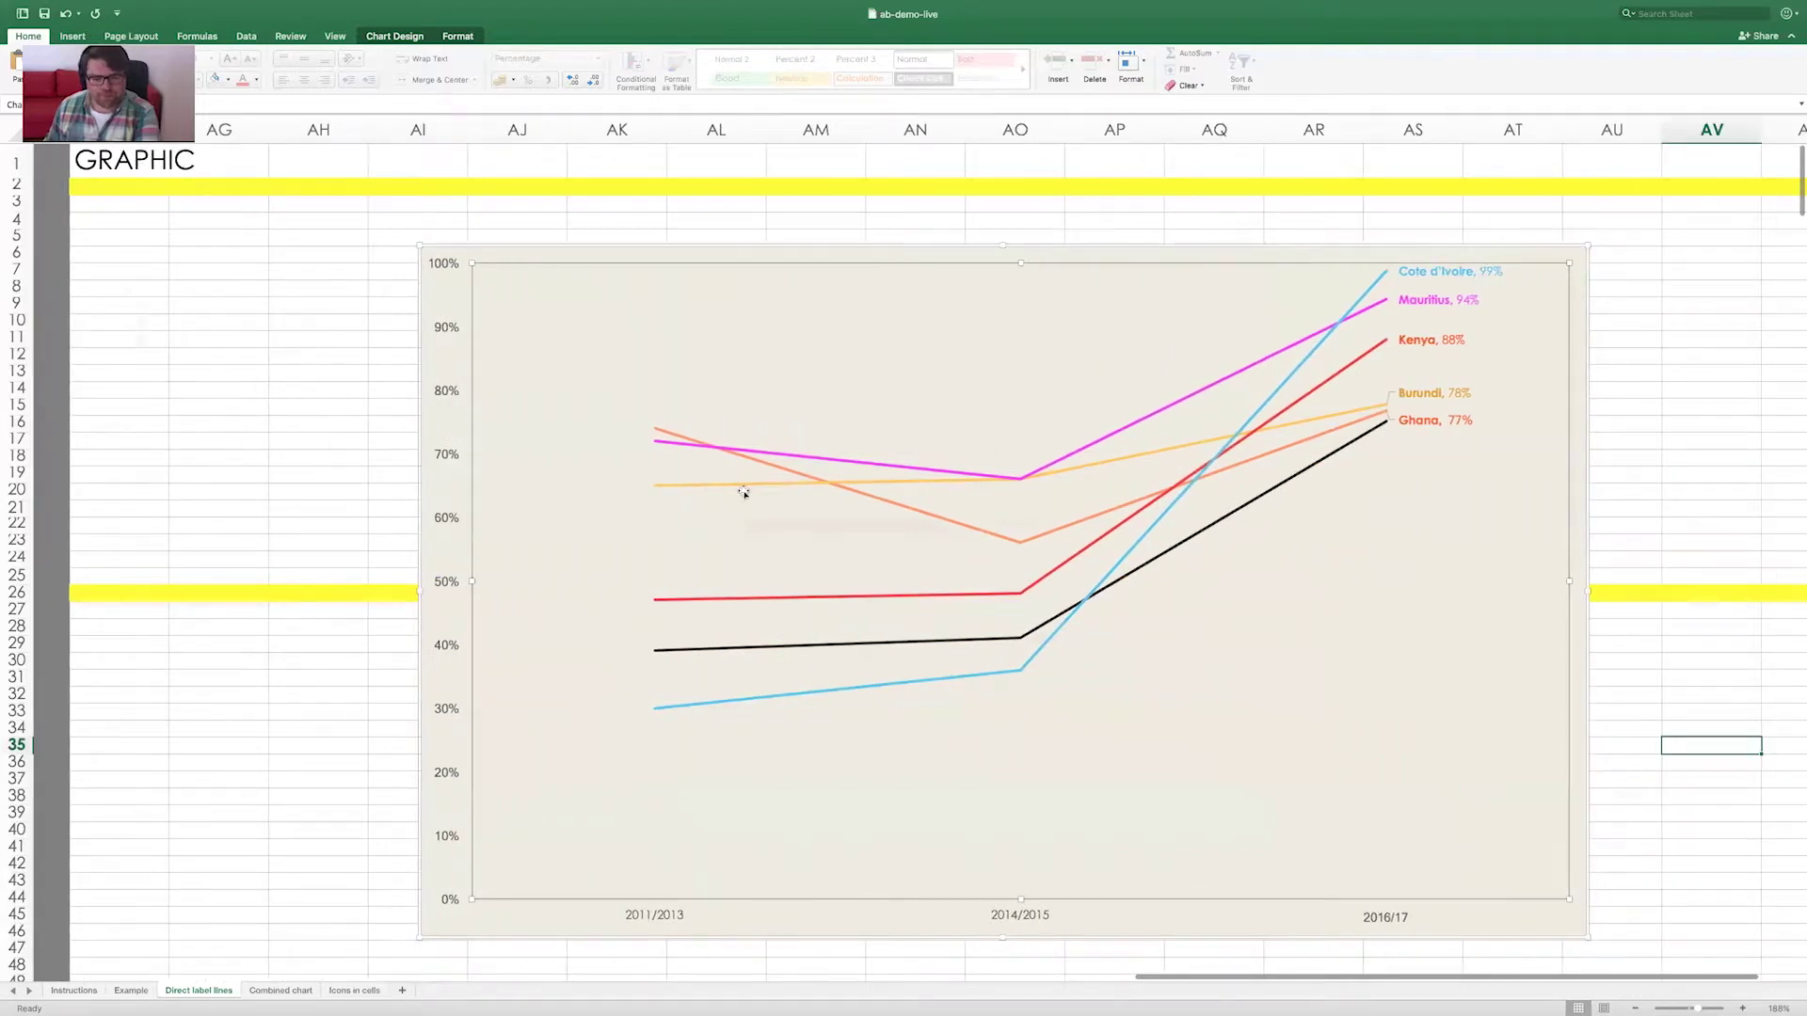
pyautogui.hscroll(-10, 743, 491)
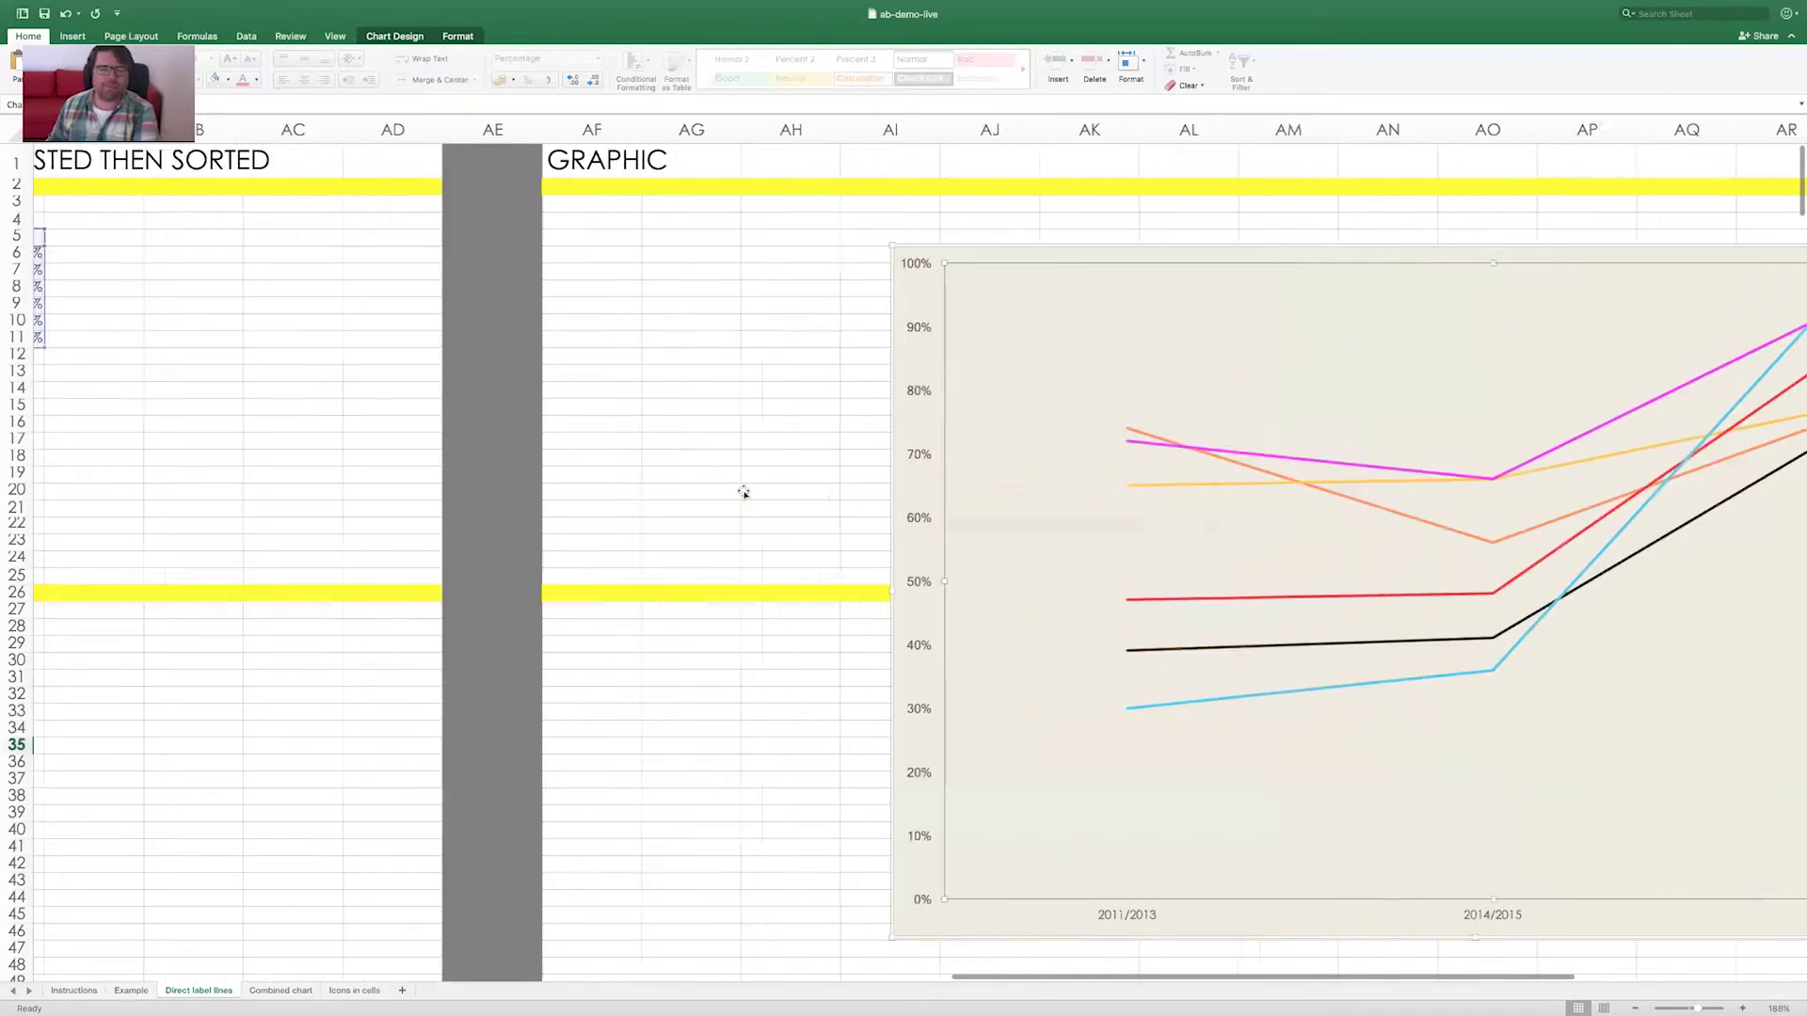
pyautogui.click(641, 321)
pyautogui.moveTo(565, 337); pyautogui.dragTo(232, 244)
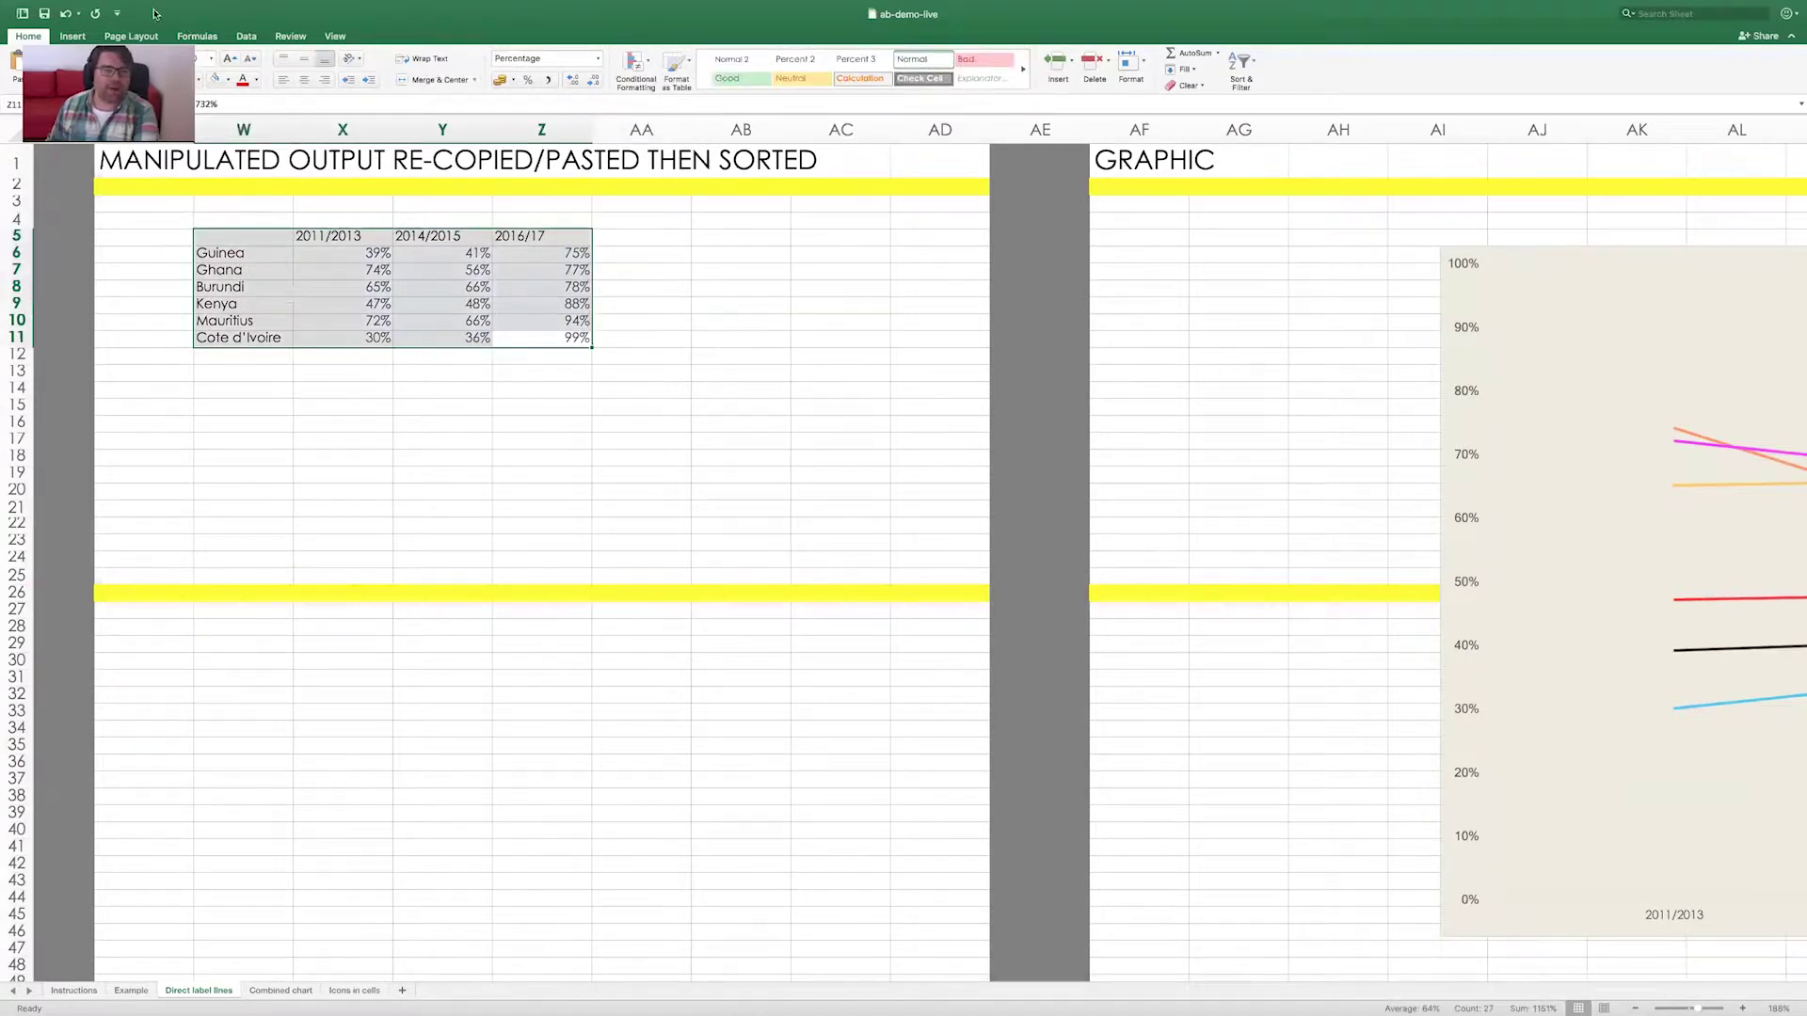
pyautogui.click(72, 36)
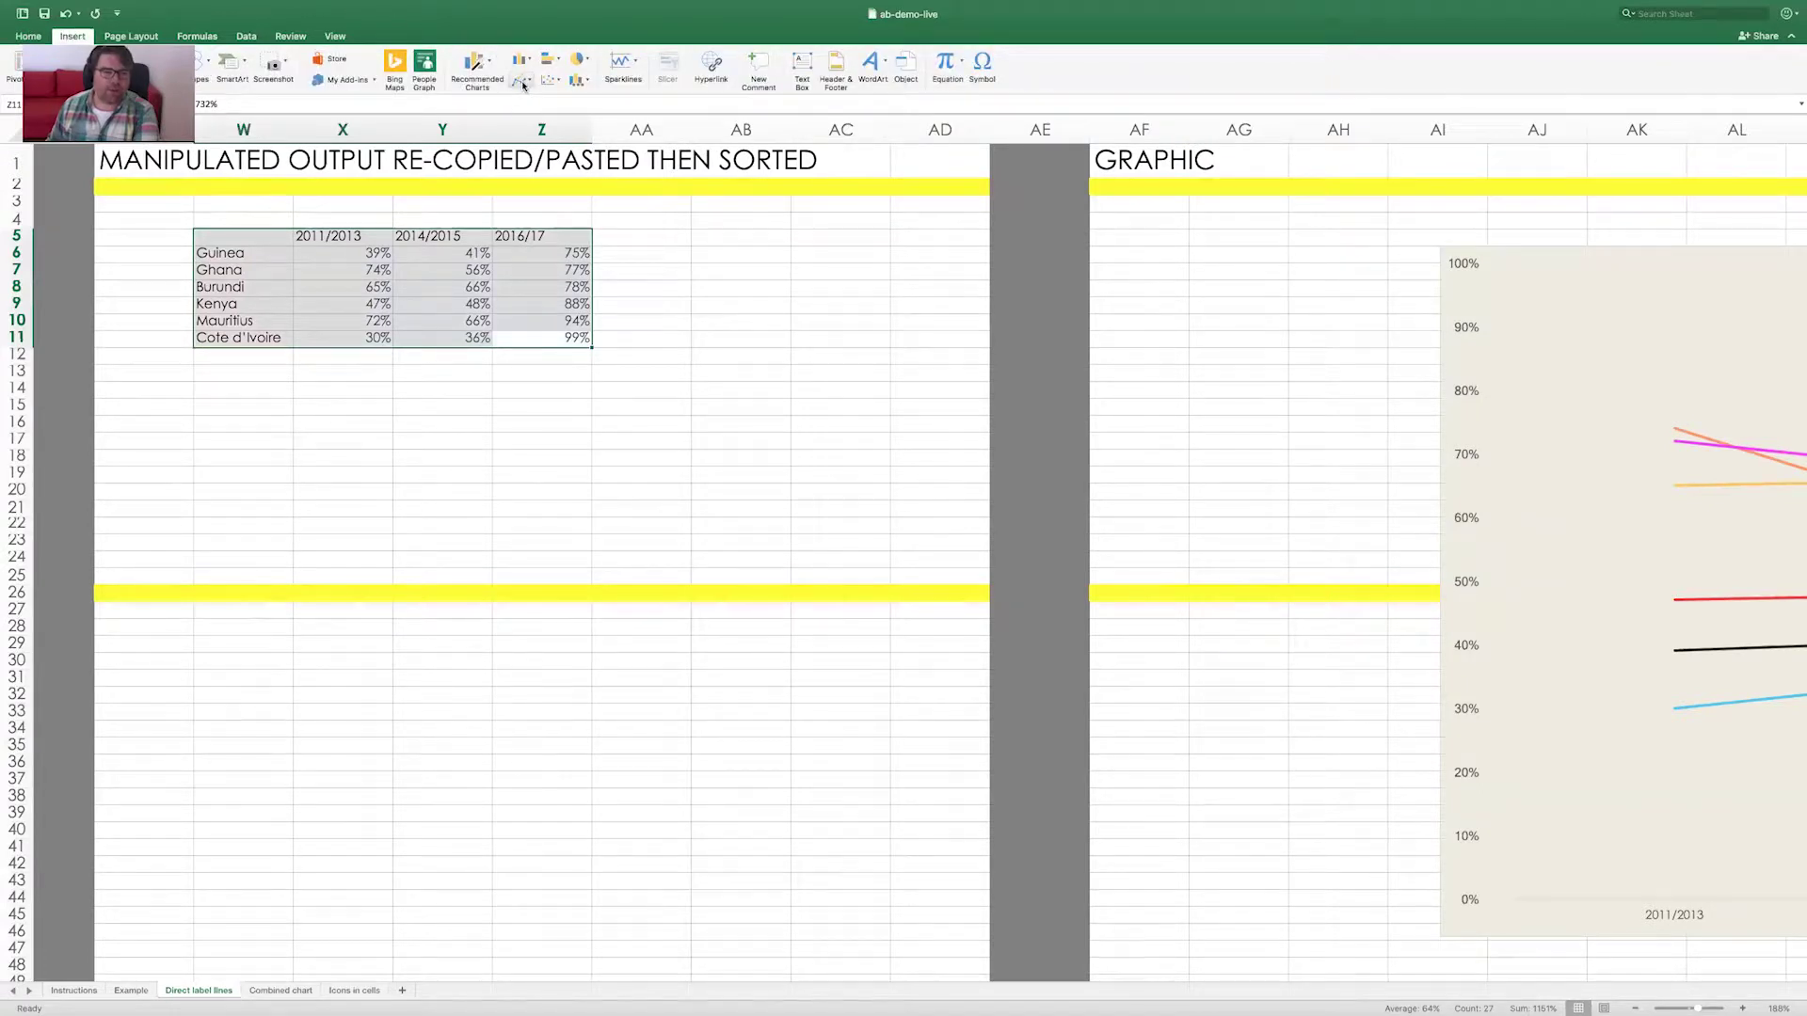
pyautogui.click(523, 82)
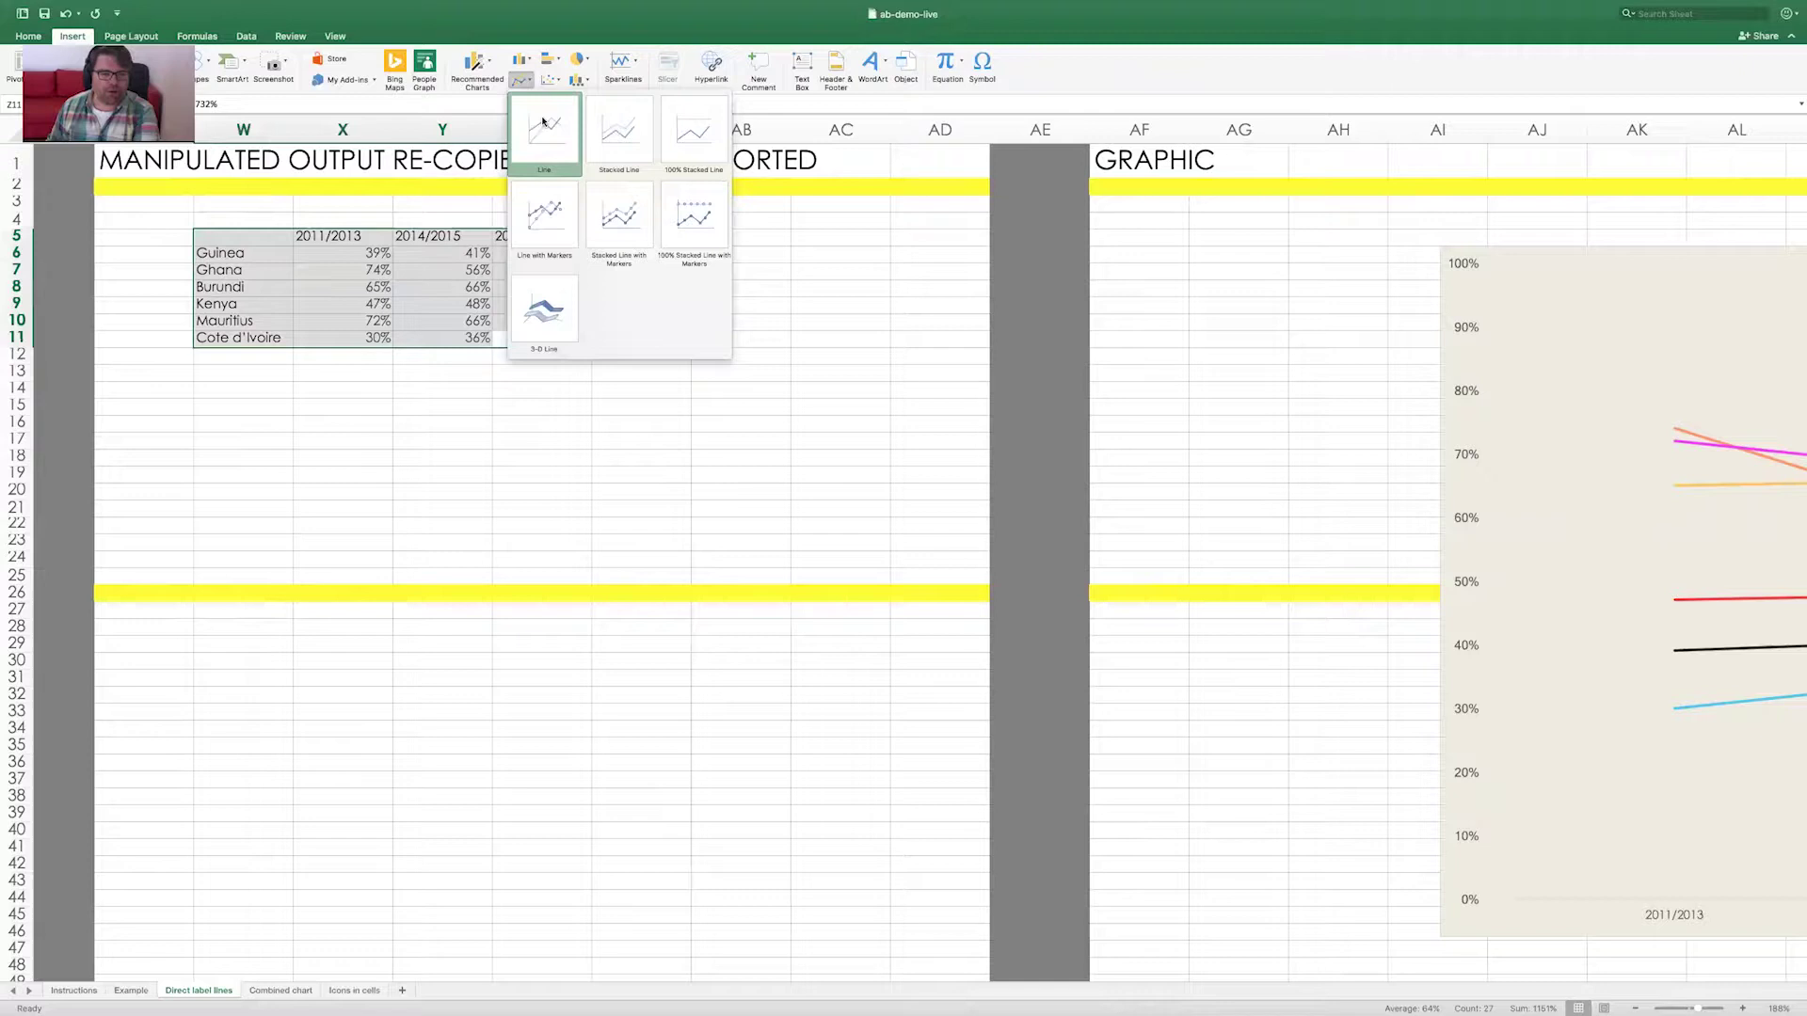
pyautogui.click(543, 121)
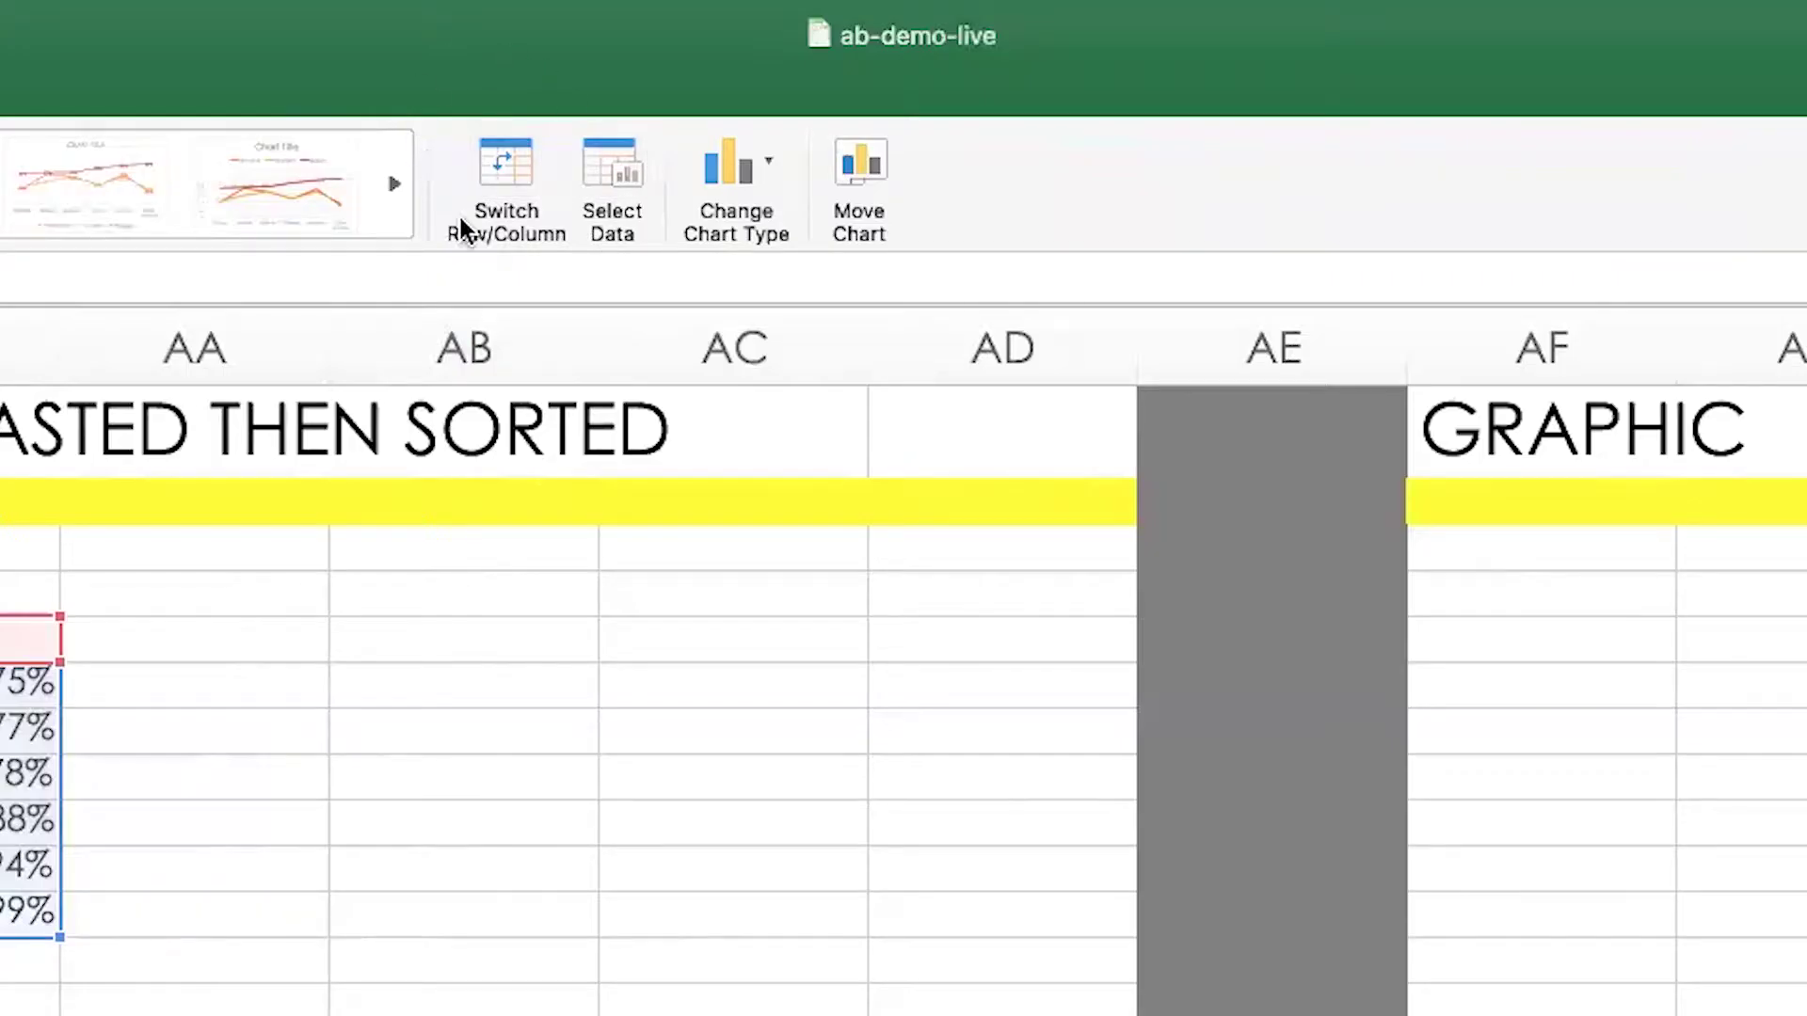
pyautogui.click(501, 152)
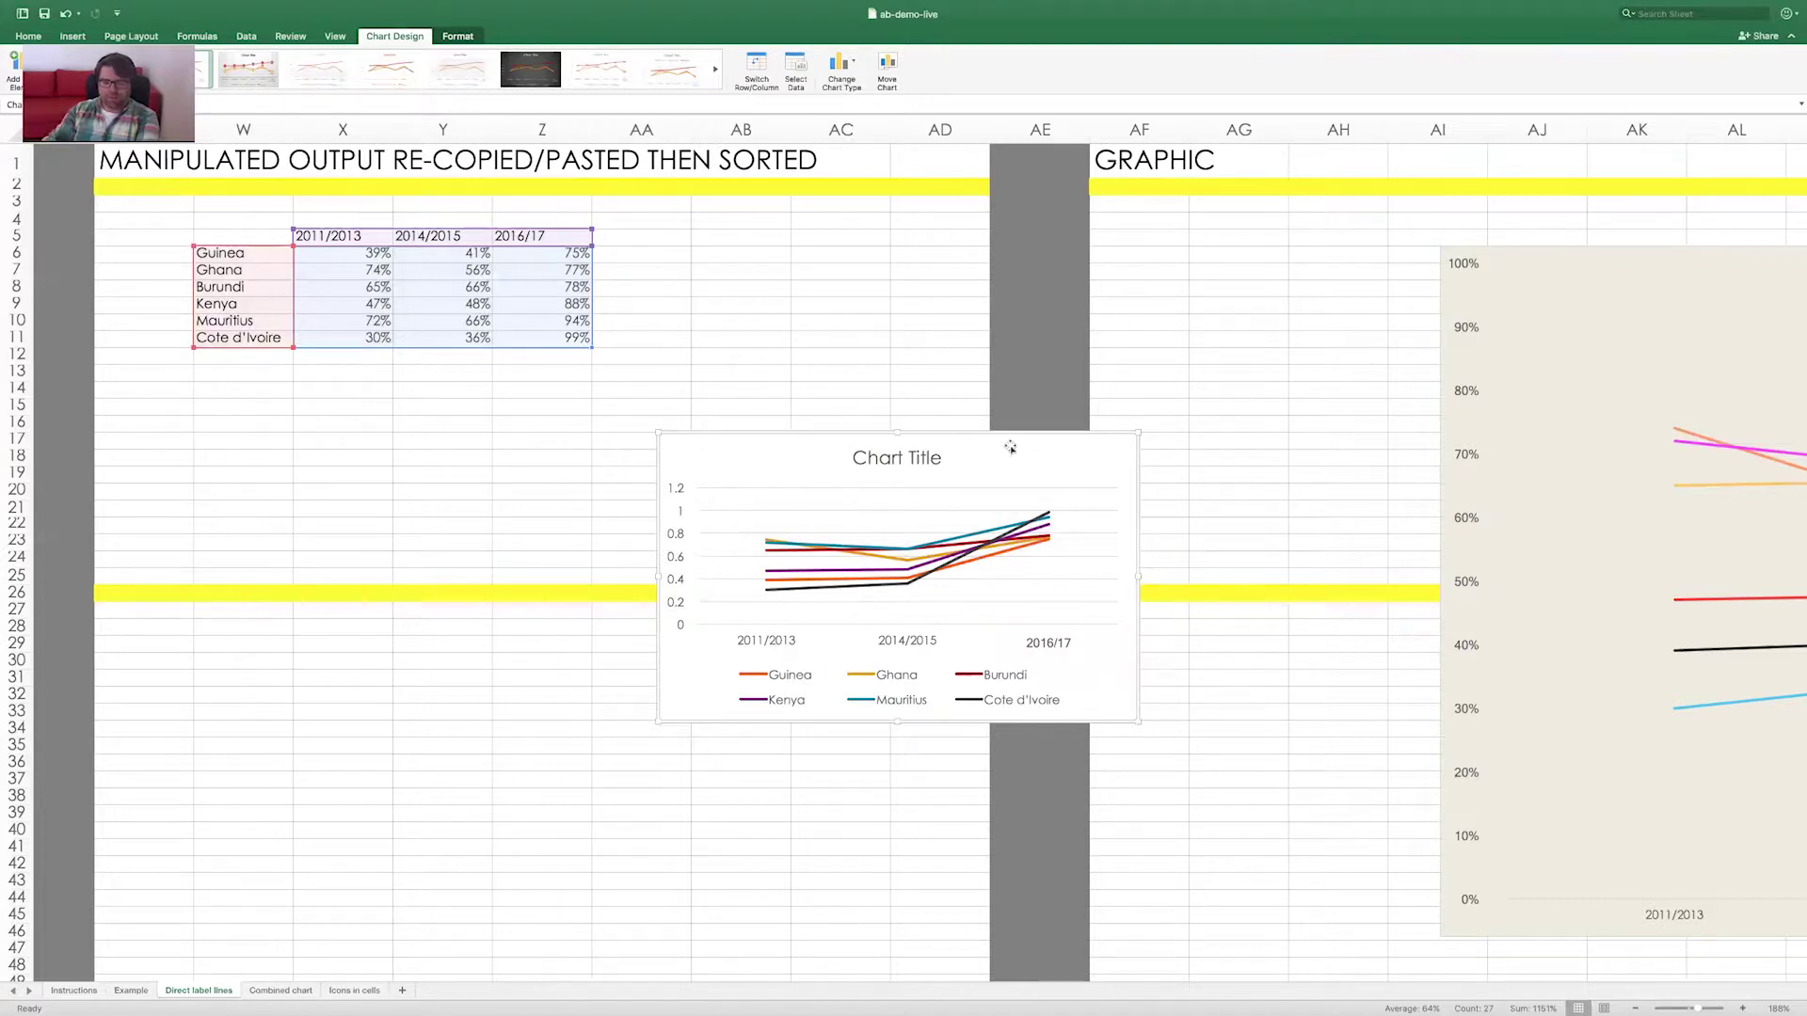
# Delete the newly inserted line chart beside the sorted country table
pyautogui.press('Escape')
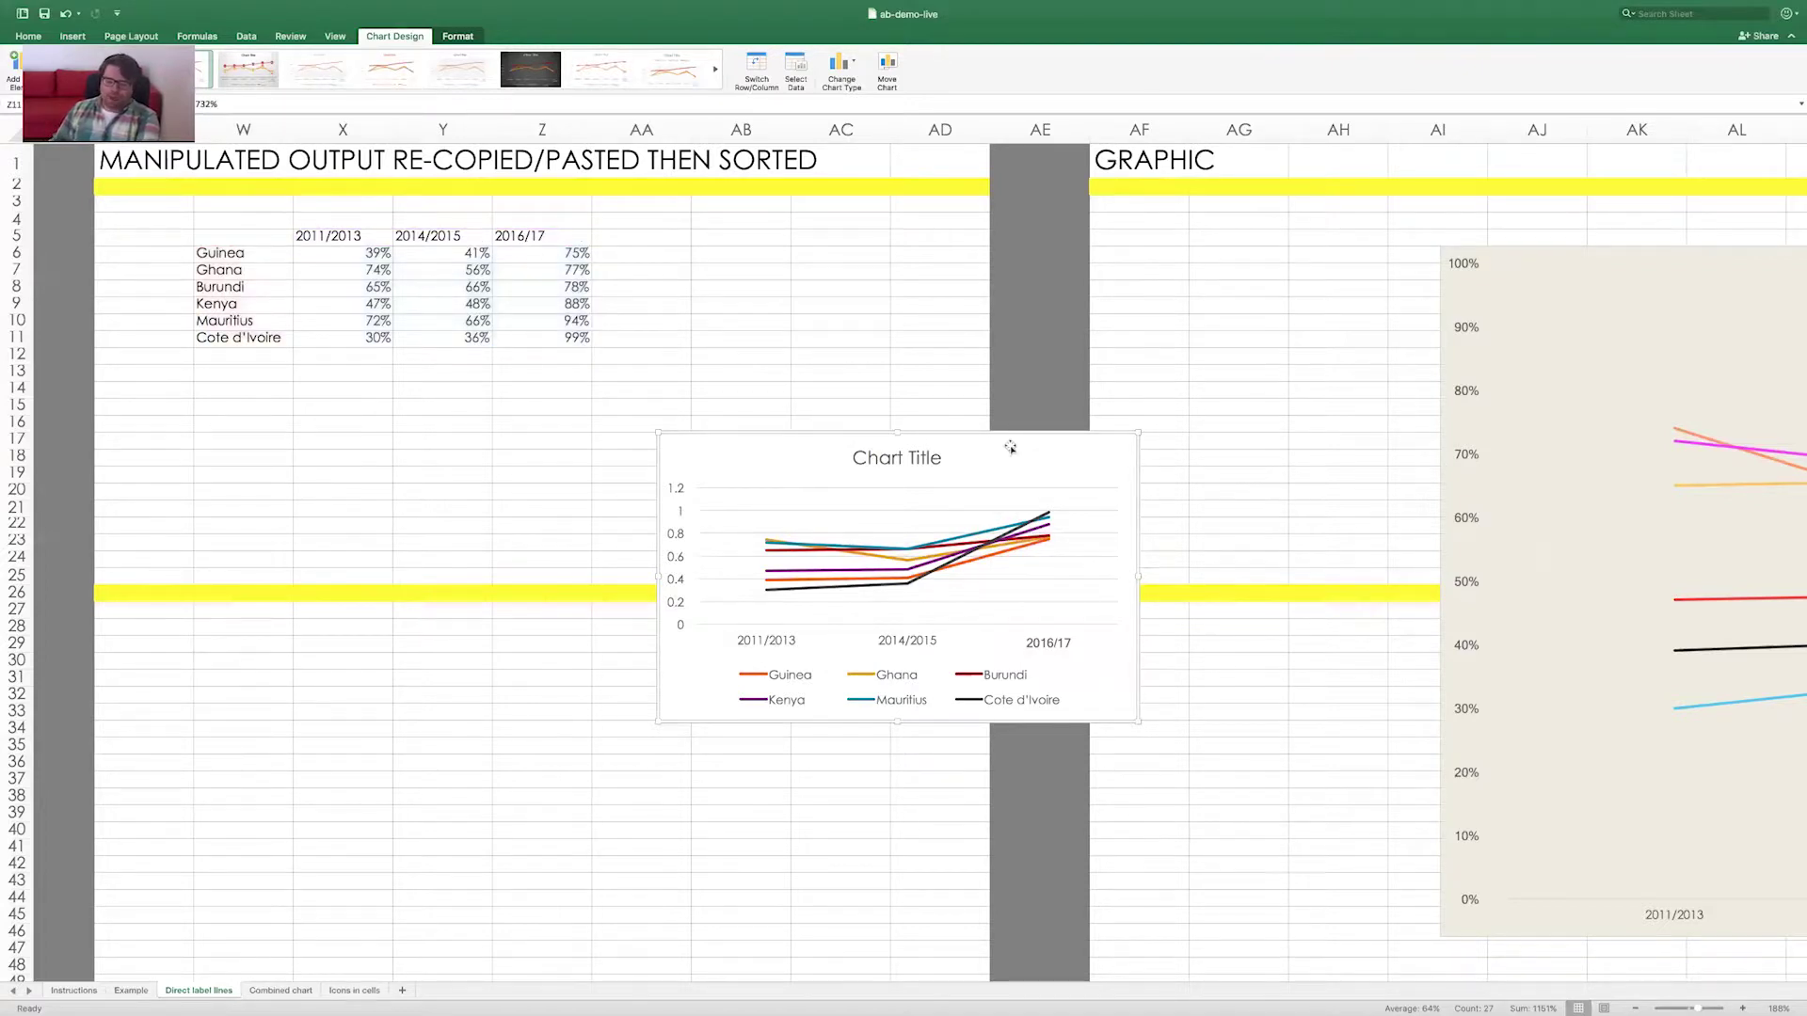
pyautogui.press('Delete')
pyautogui.click(1010, 447)
# Increase the line width of the Cote d'Ivoire series in the chart under GRAPHIC to make it stand out
pyautogui.hscroll(3, 1010, 447)
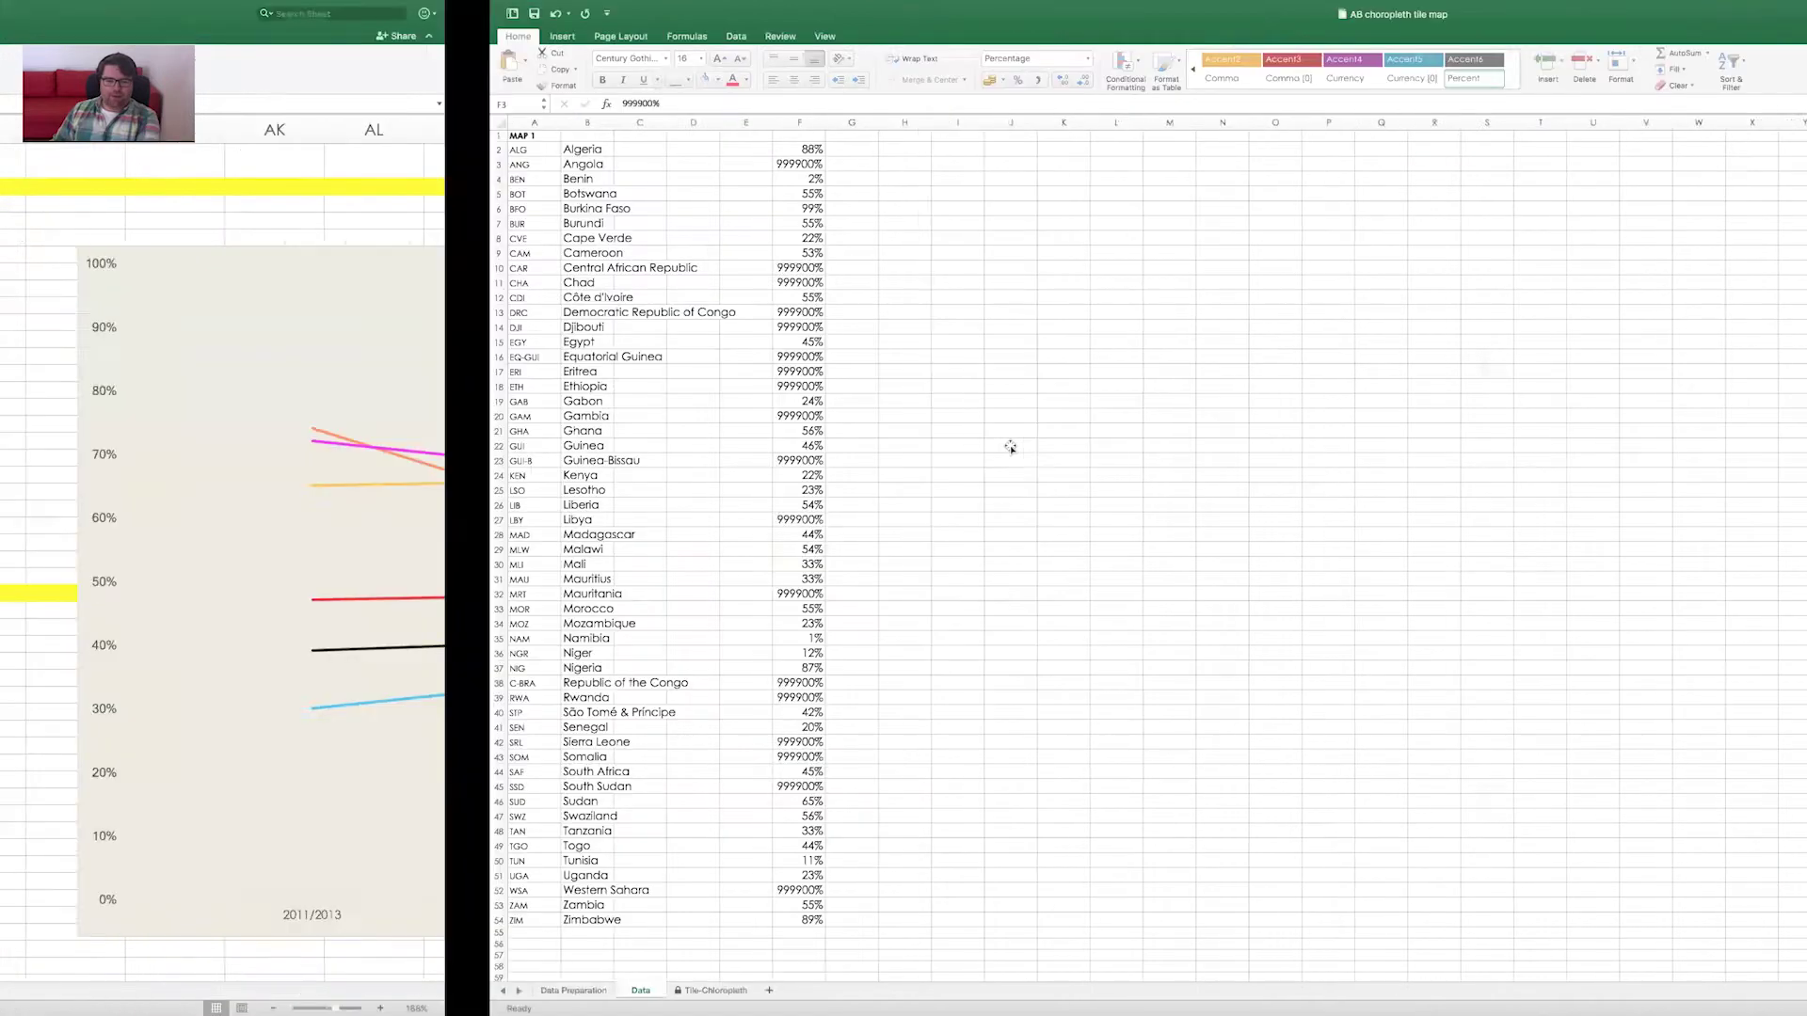
pyautogui.hscroll(10, 1144, 452)
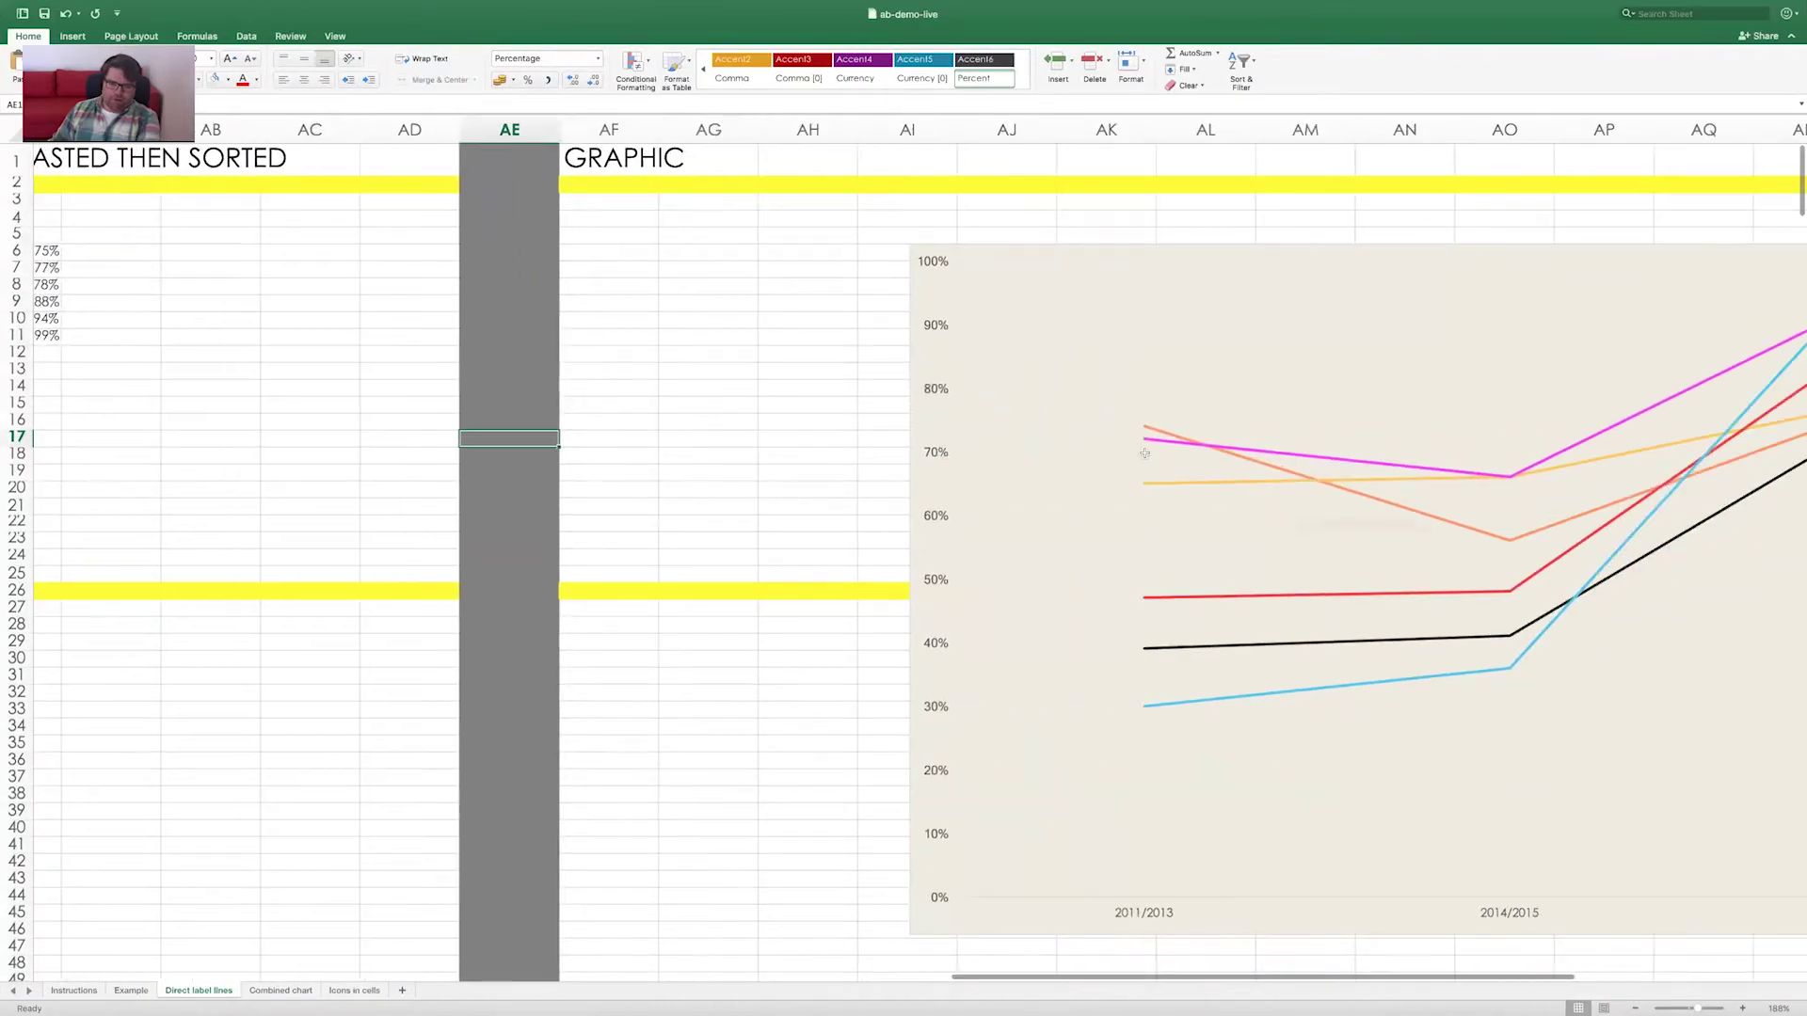
pyautogui.hscroll(2, 1144, 453)
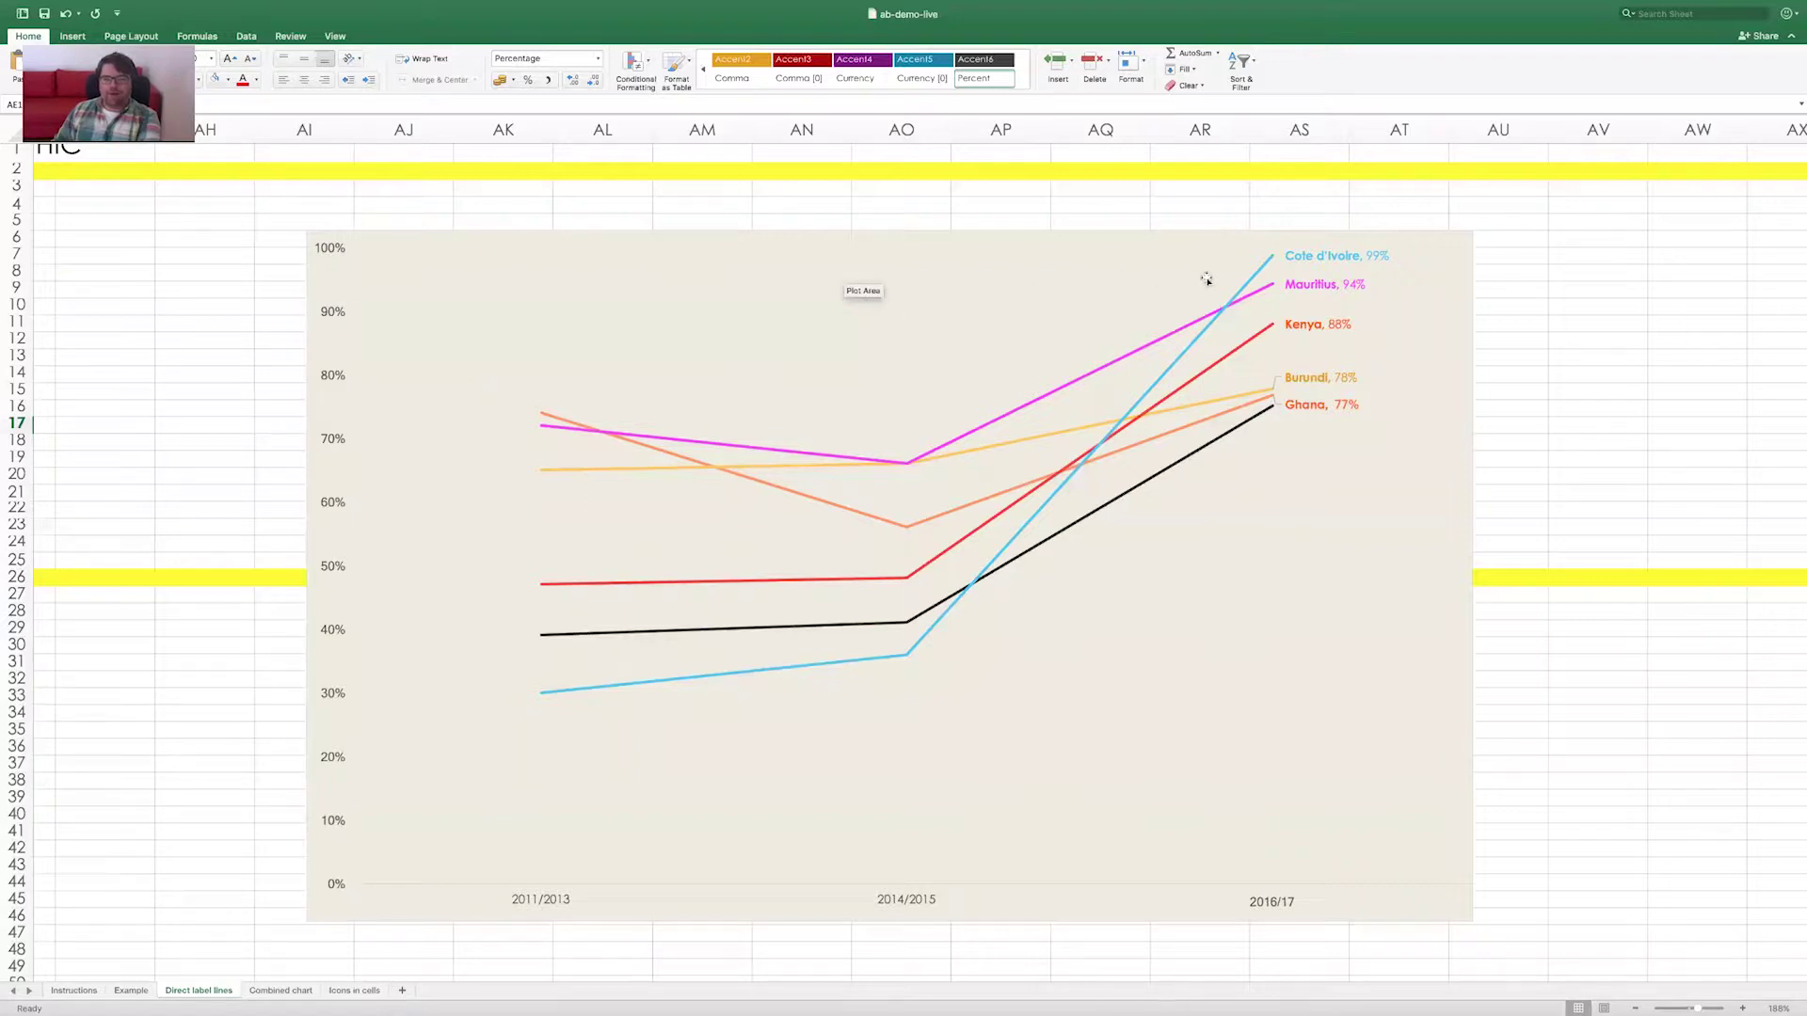
pyautogui.click(1269, 259)
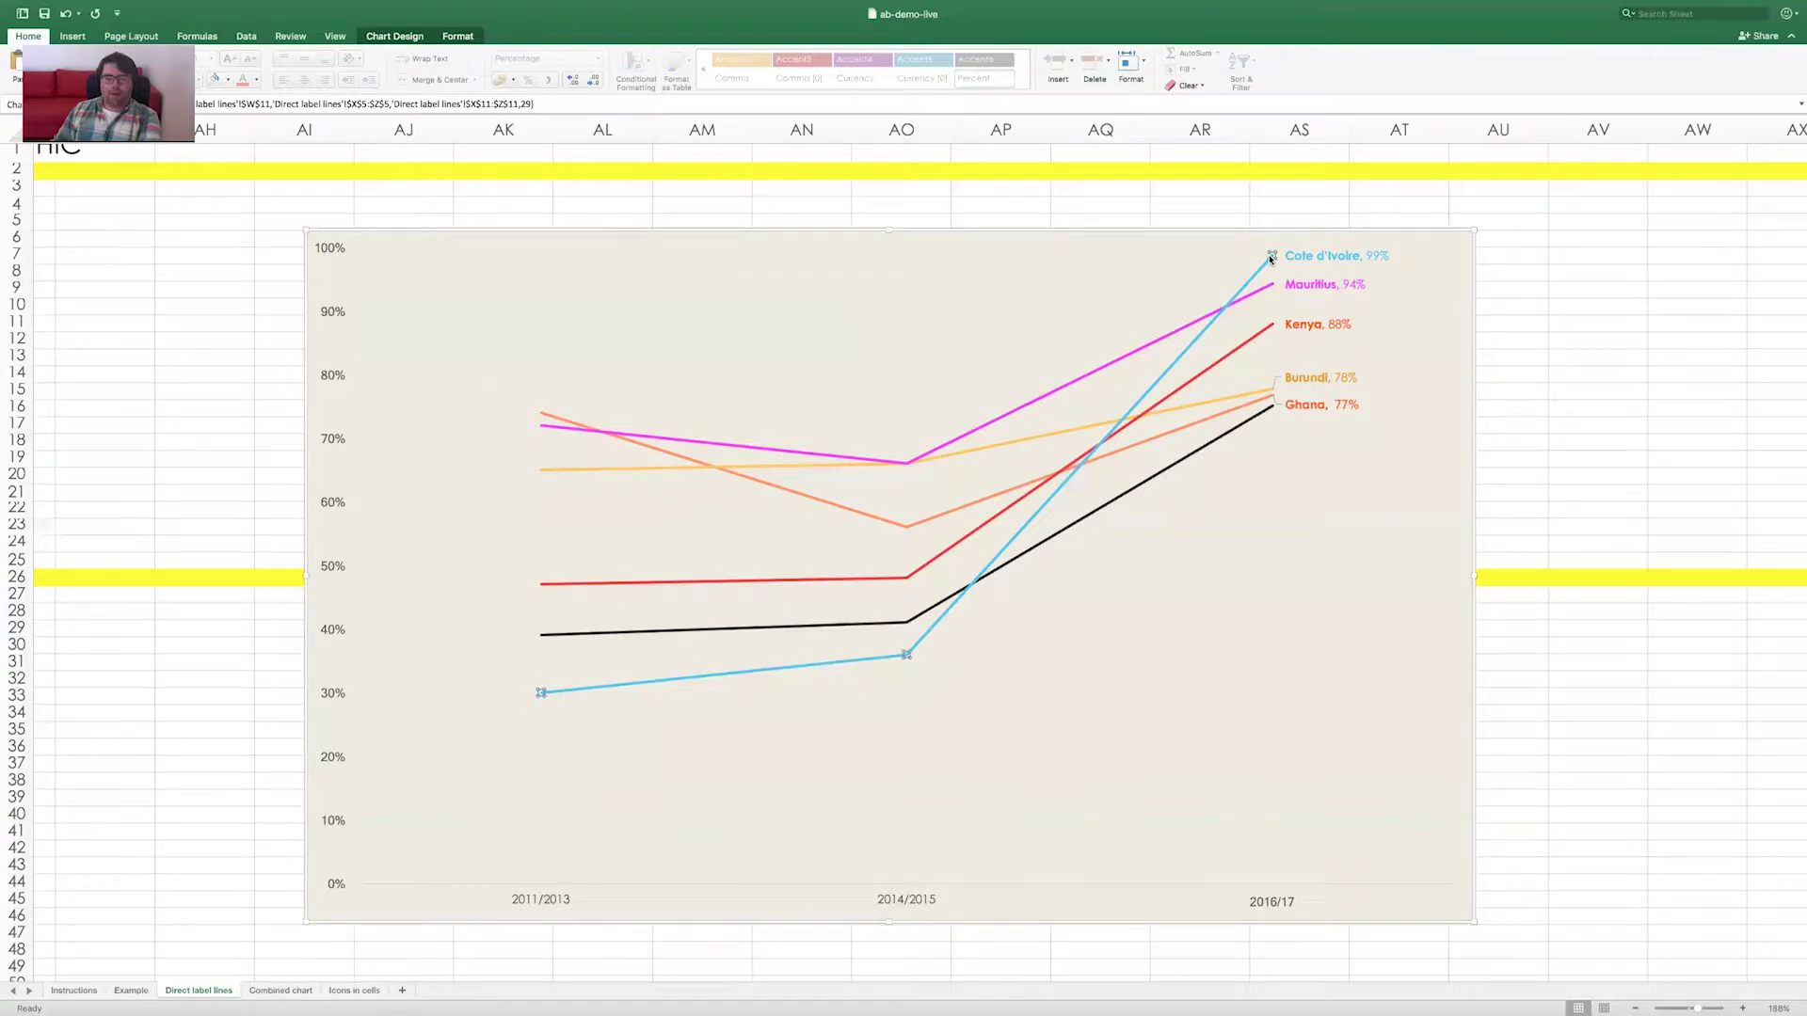
pyautogui.rightClick(1269, 259)
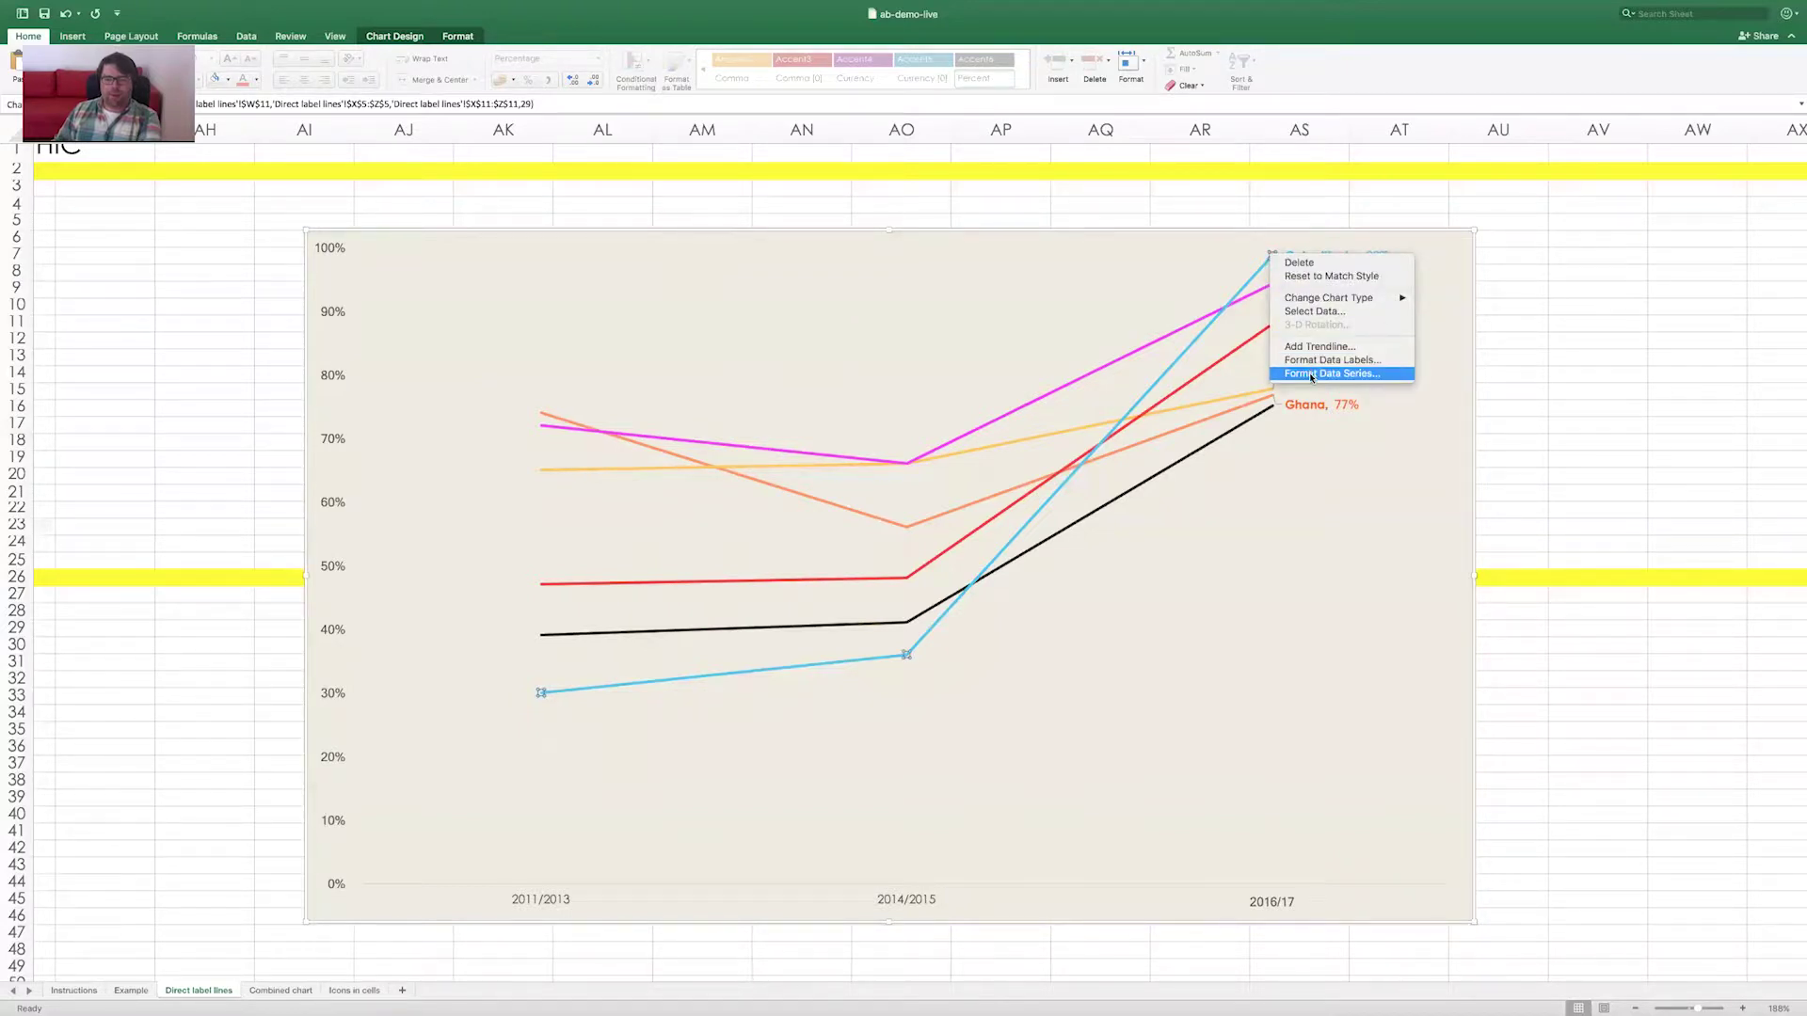
pyautogui.click(1312, 374)
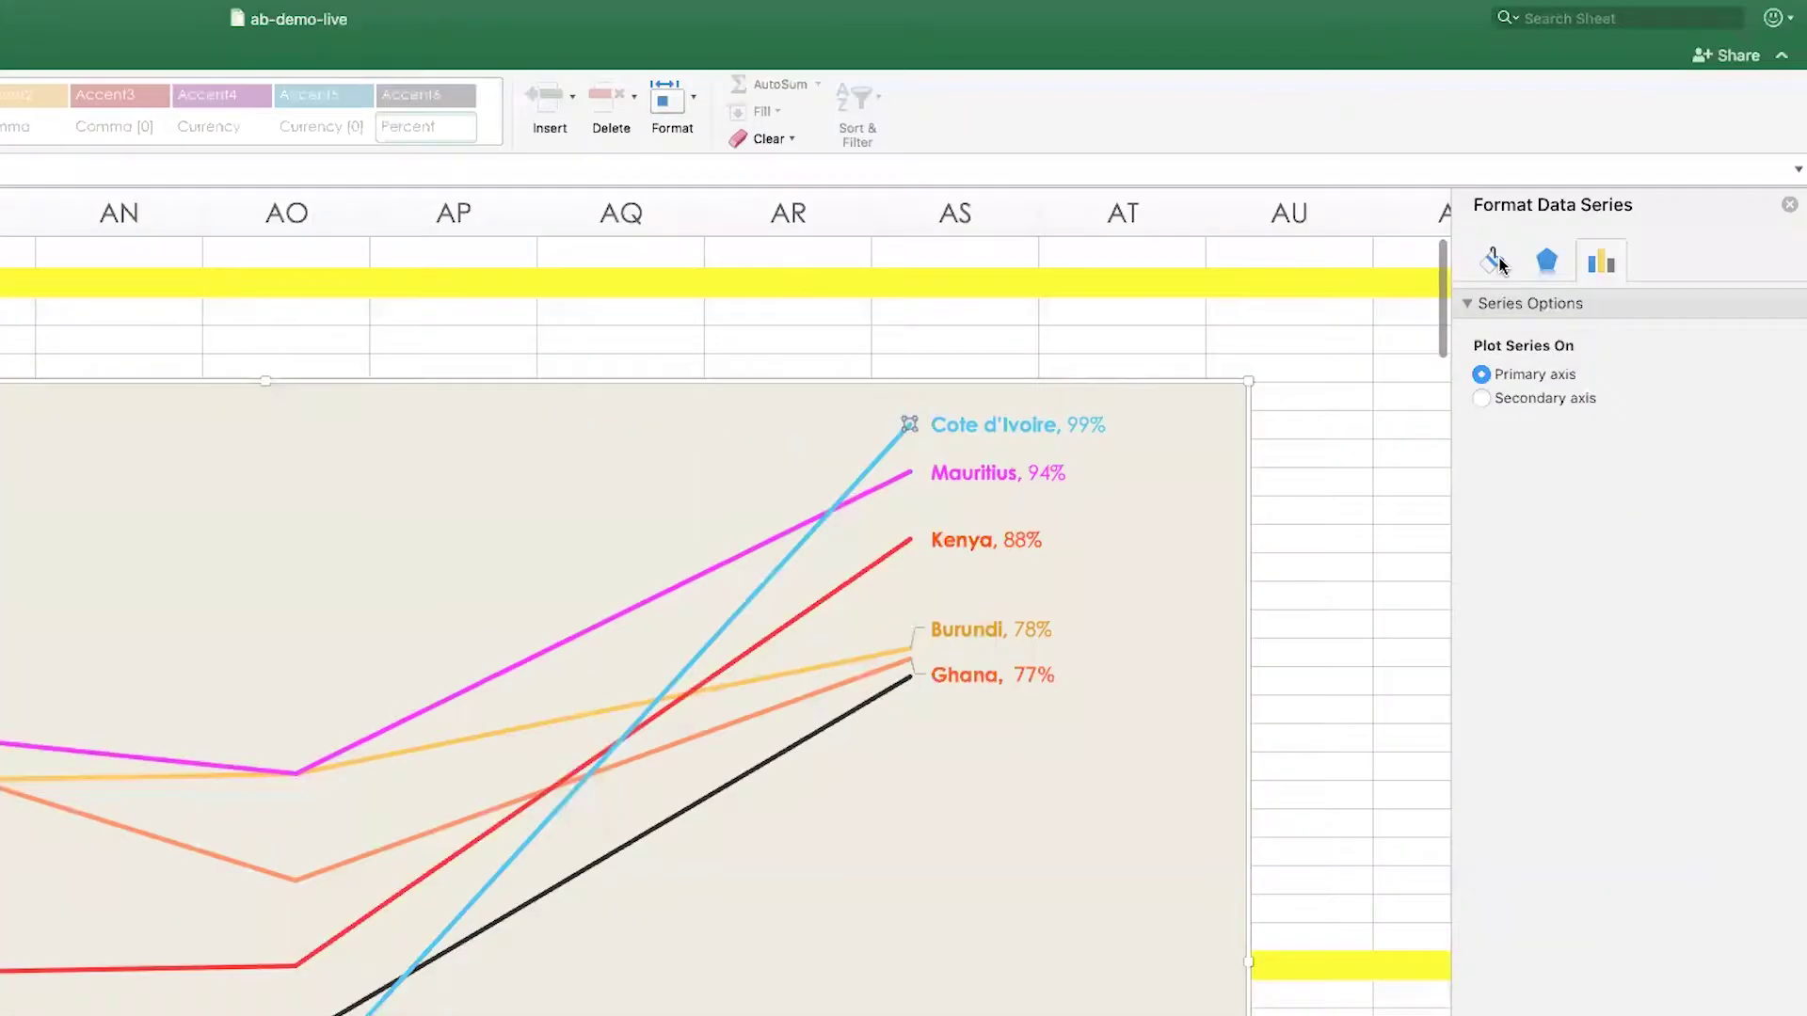
pyautogui.click(1500, 266)
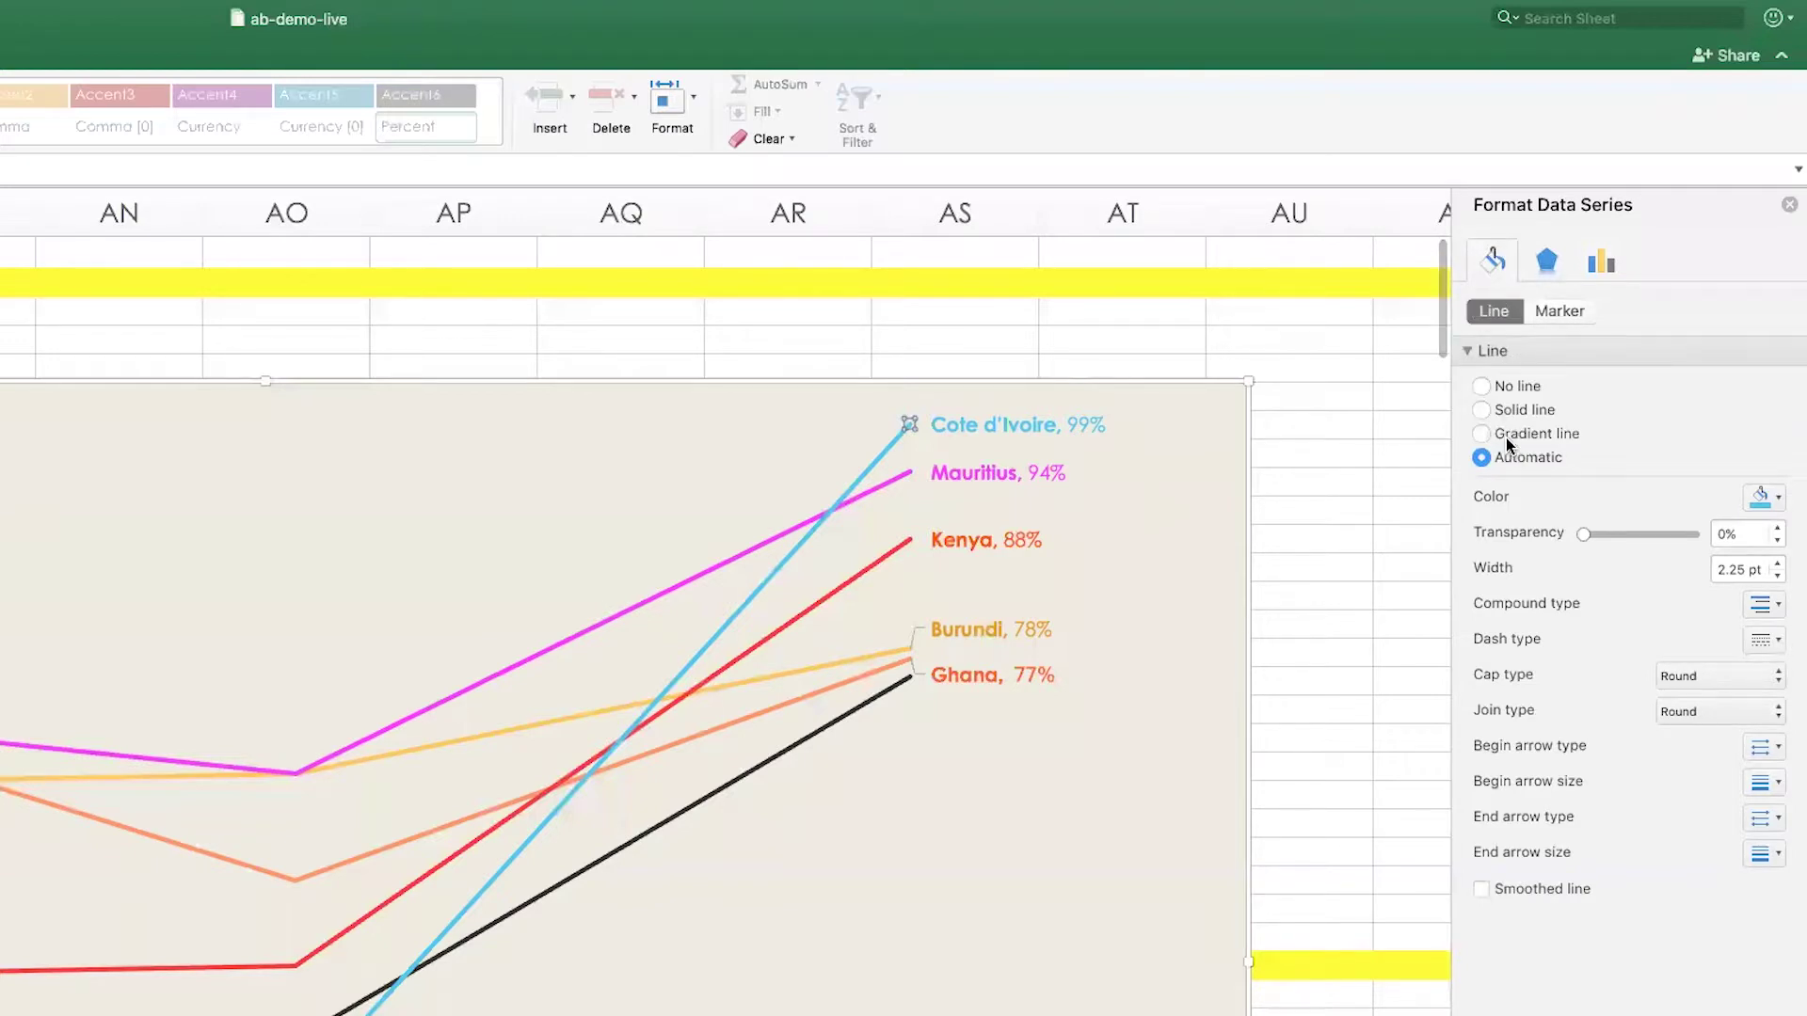
pyautogui.click(1776, 568)
pyautogui.click(1775, 564)
pyautogui.click(1775, 565)
pyautogui.click(1775, 565)
pyautogui.click(1776, 565)
pyautogui.click(649, 859)
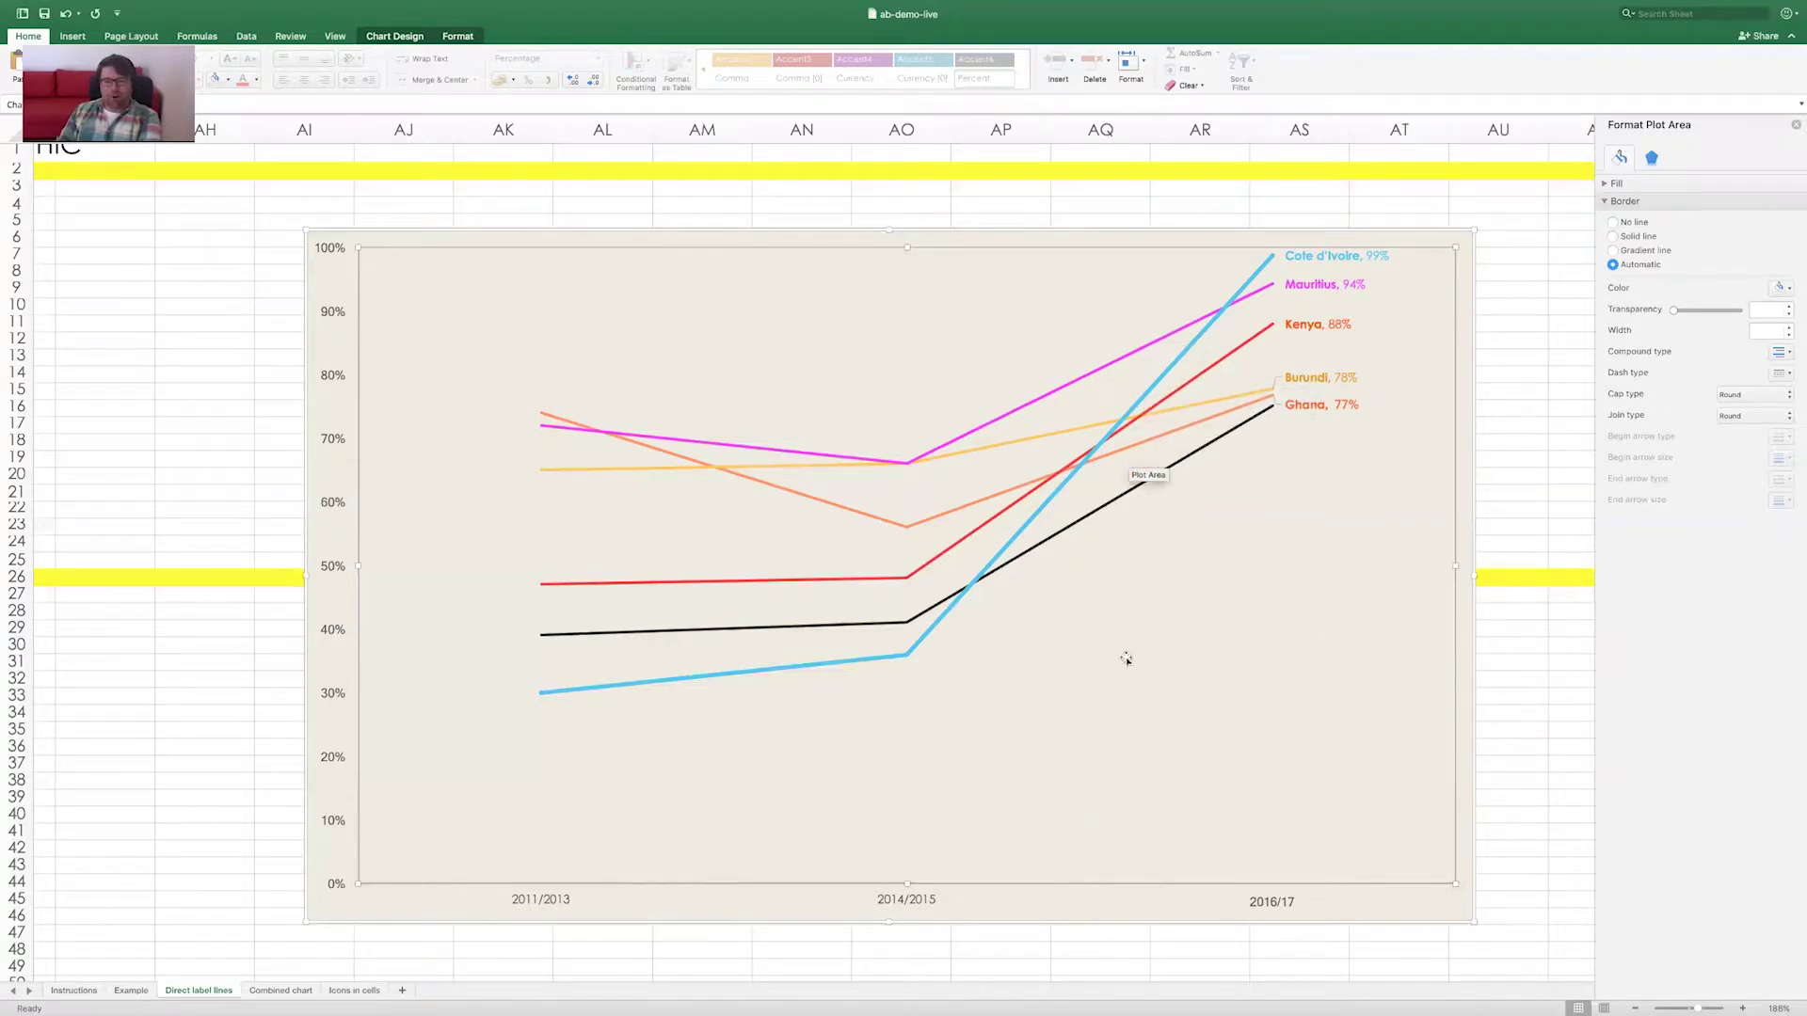
# Draw an empty text box inside the chart, just below the Ghana label
pyautogui.click(1271, 287)
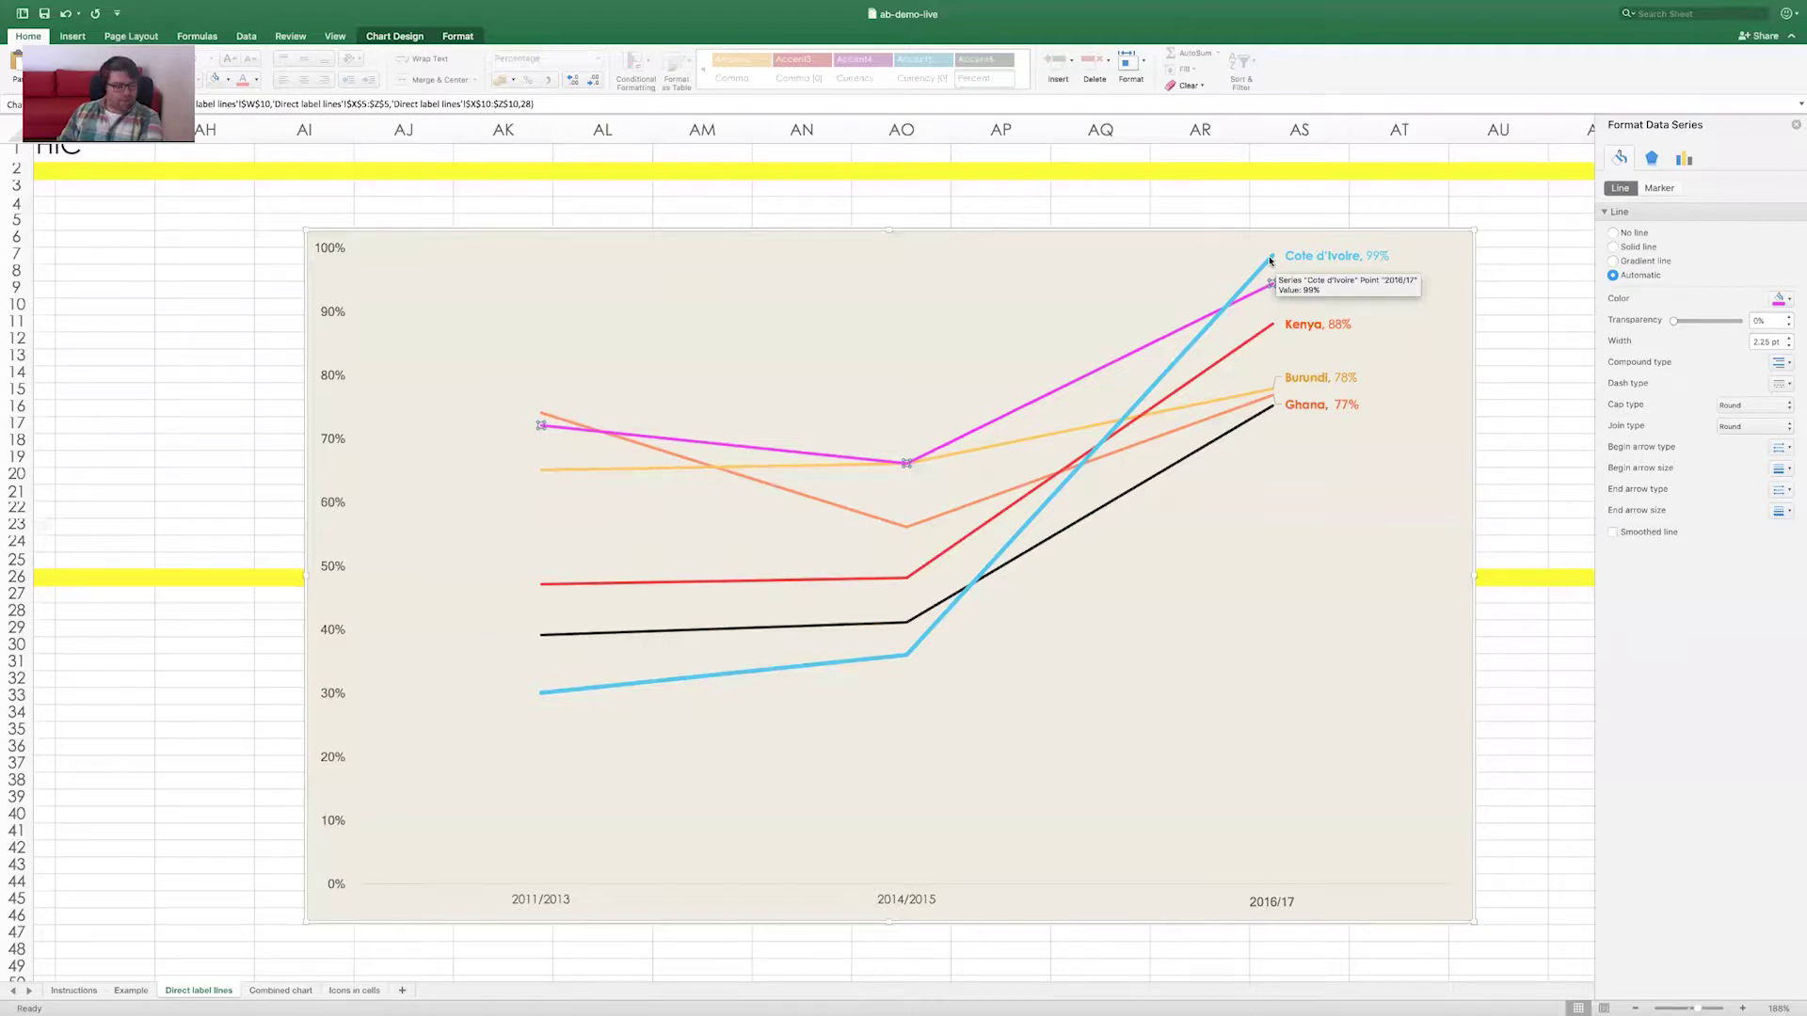
pyautogui.click(1317, 466)
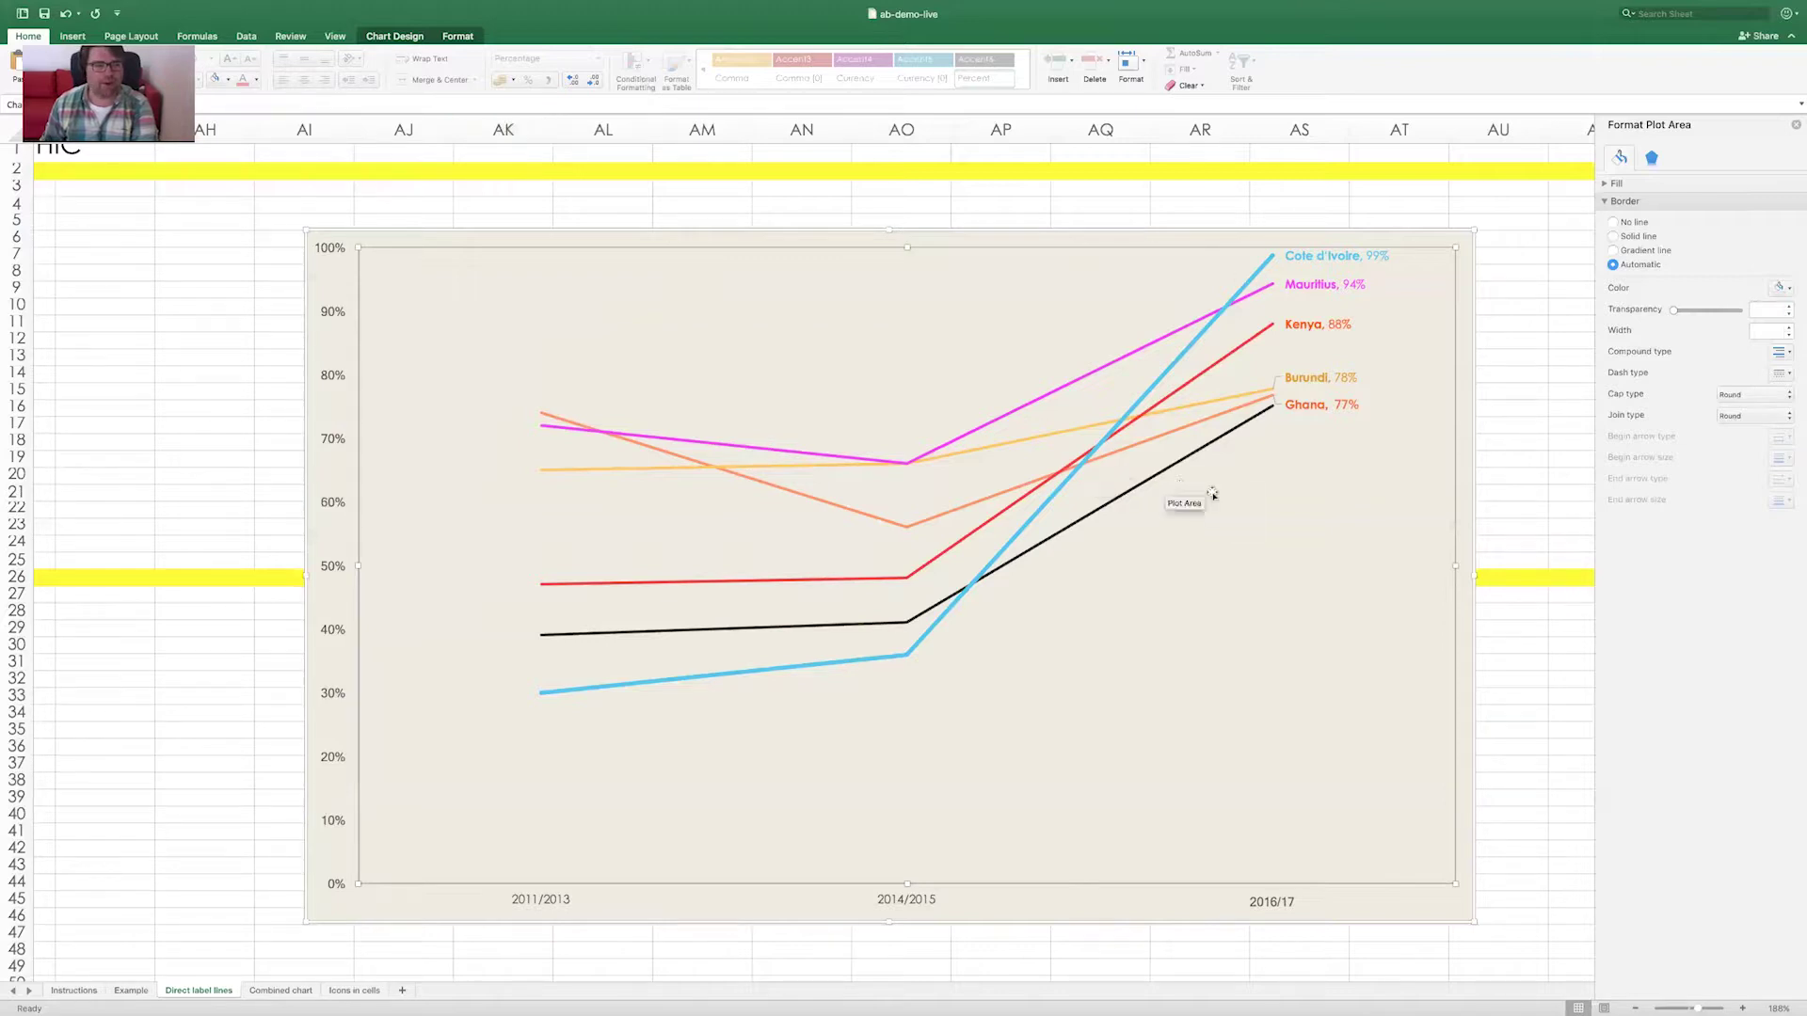
pyautogui.click(73, 37)
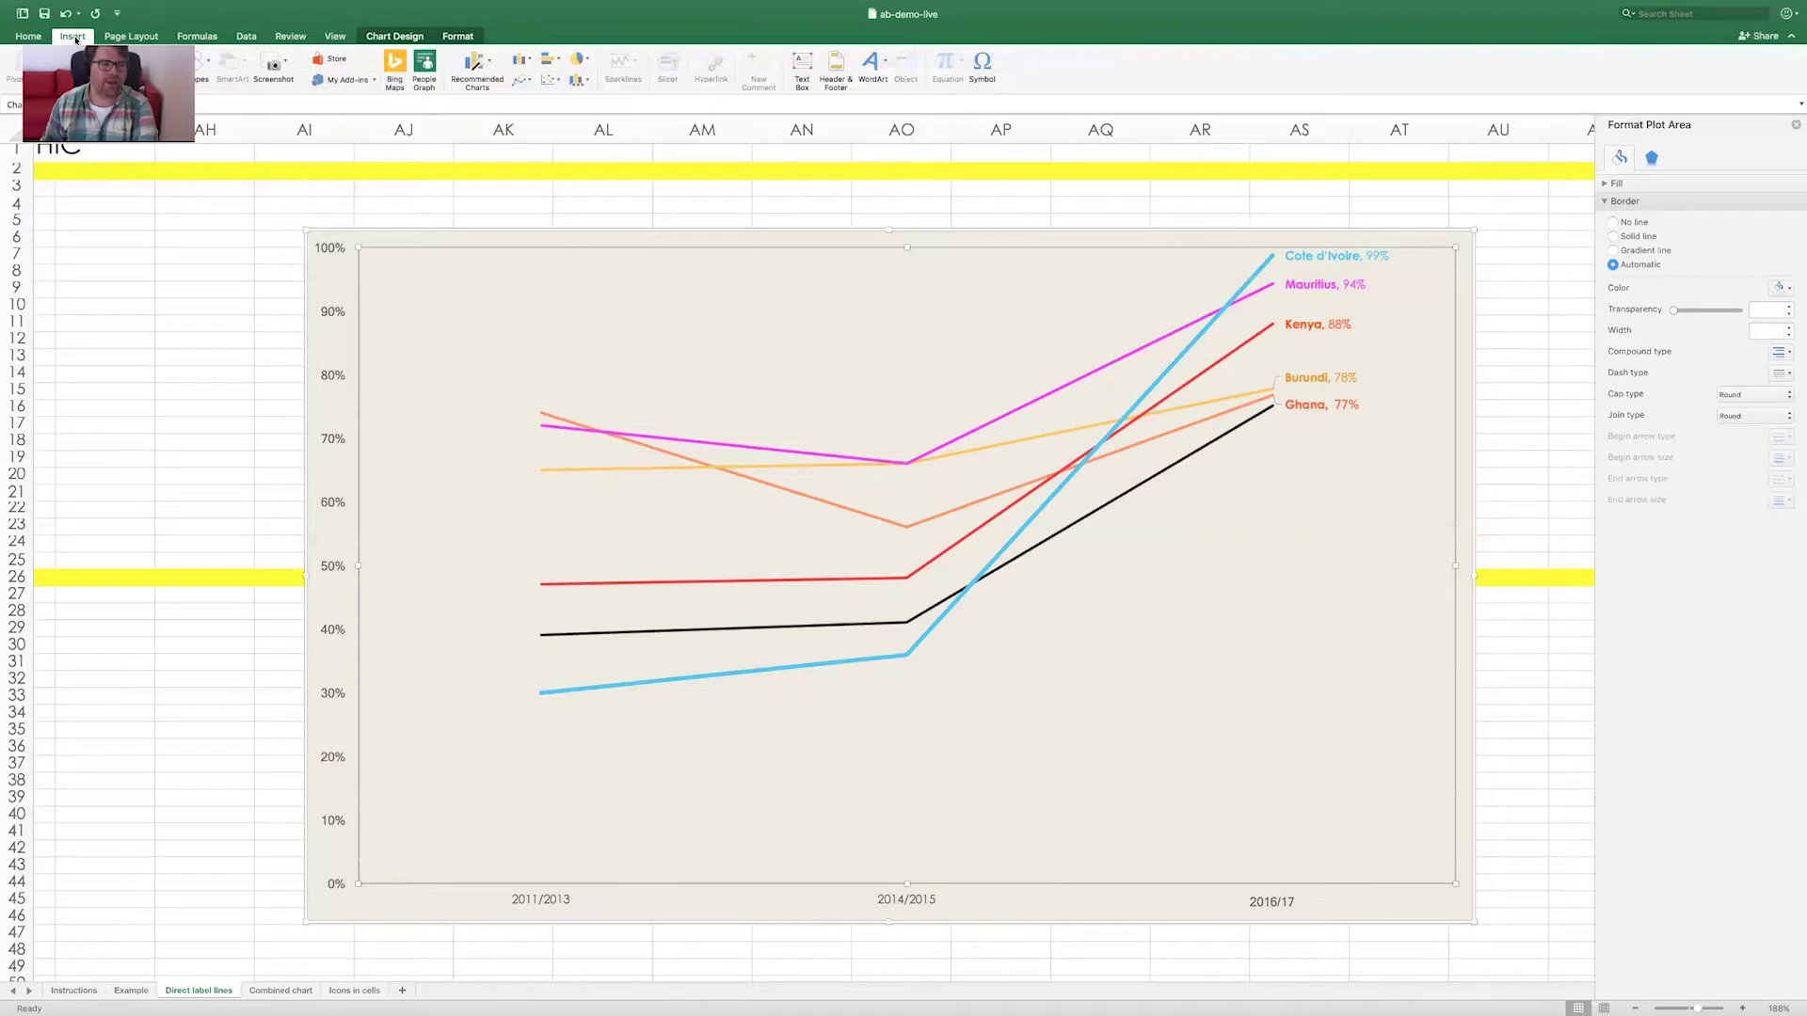
pyautogui.click(802, 64)
pyautogui.moveTo(1280, 424); pyautogui.dragTo(1383, 488)
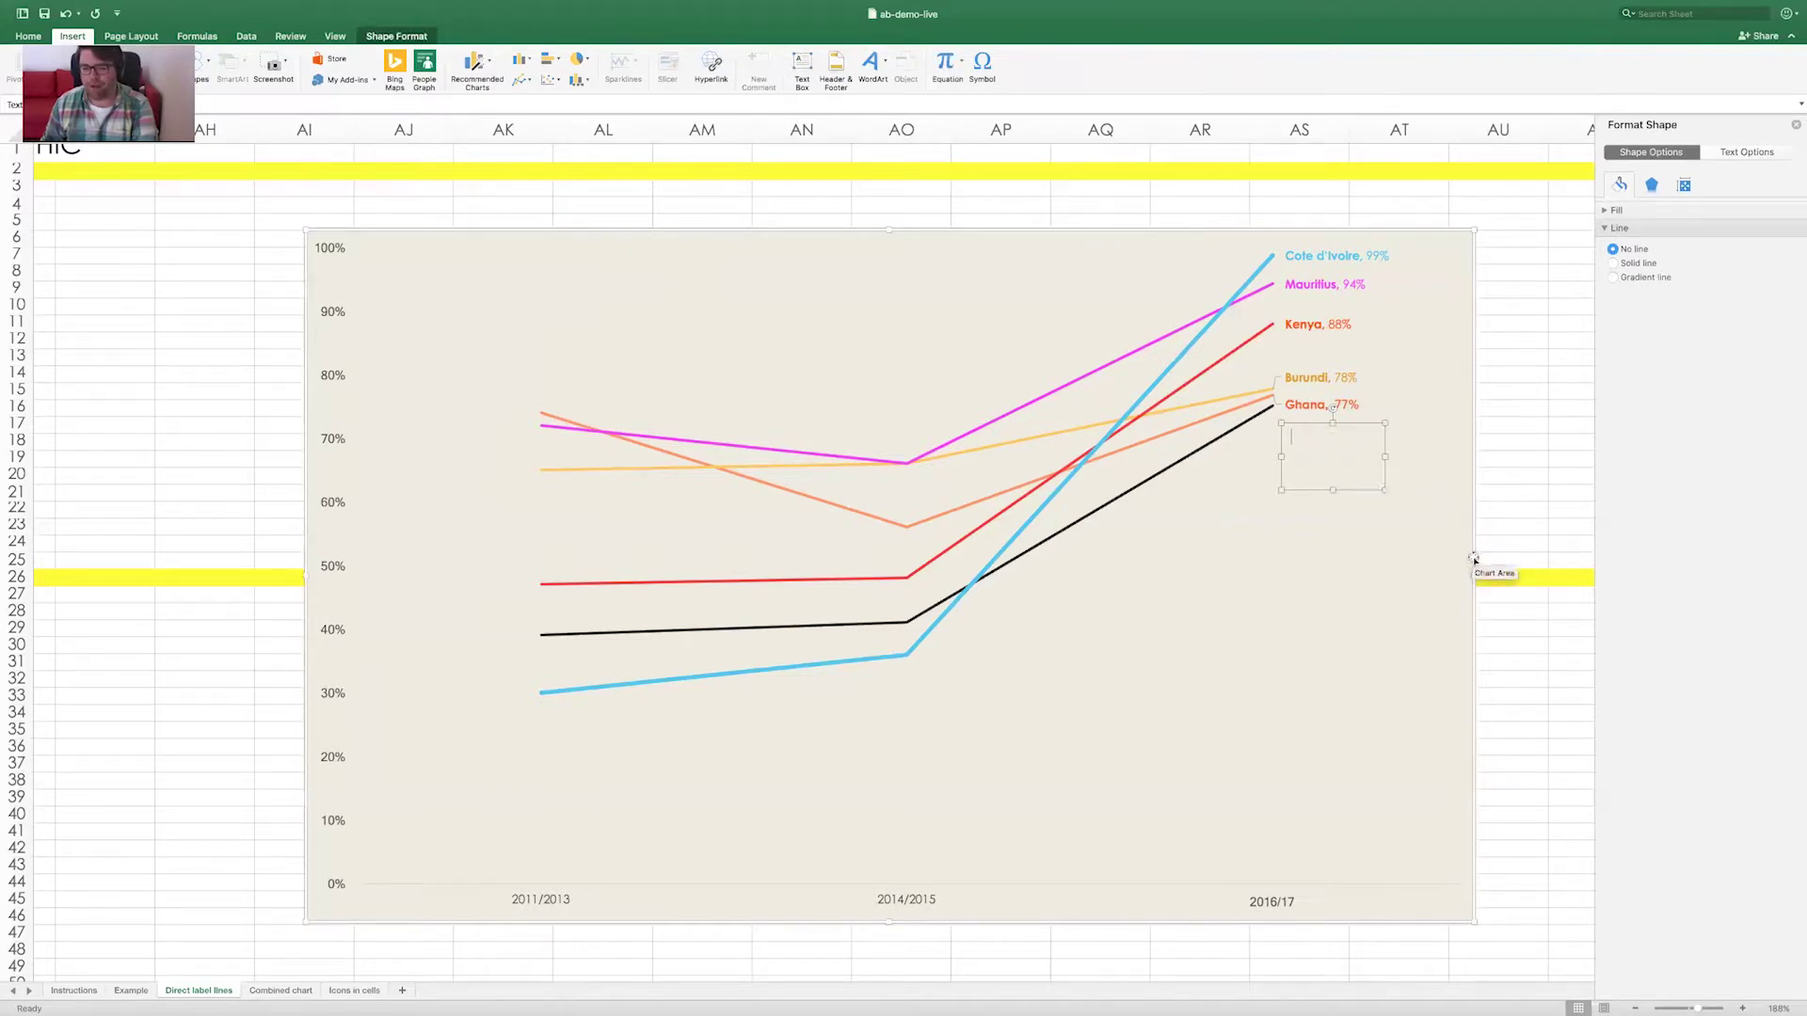
# Narrow the chart so that its right edge sits about midway across column AT
pyautogui.moveTo(1468, 572); pyautogui.dragTo(1399, 576)
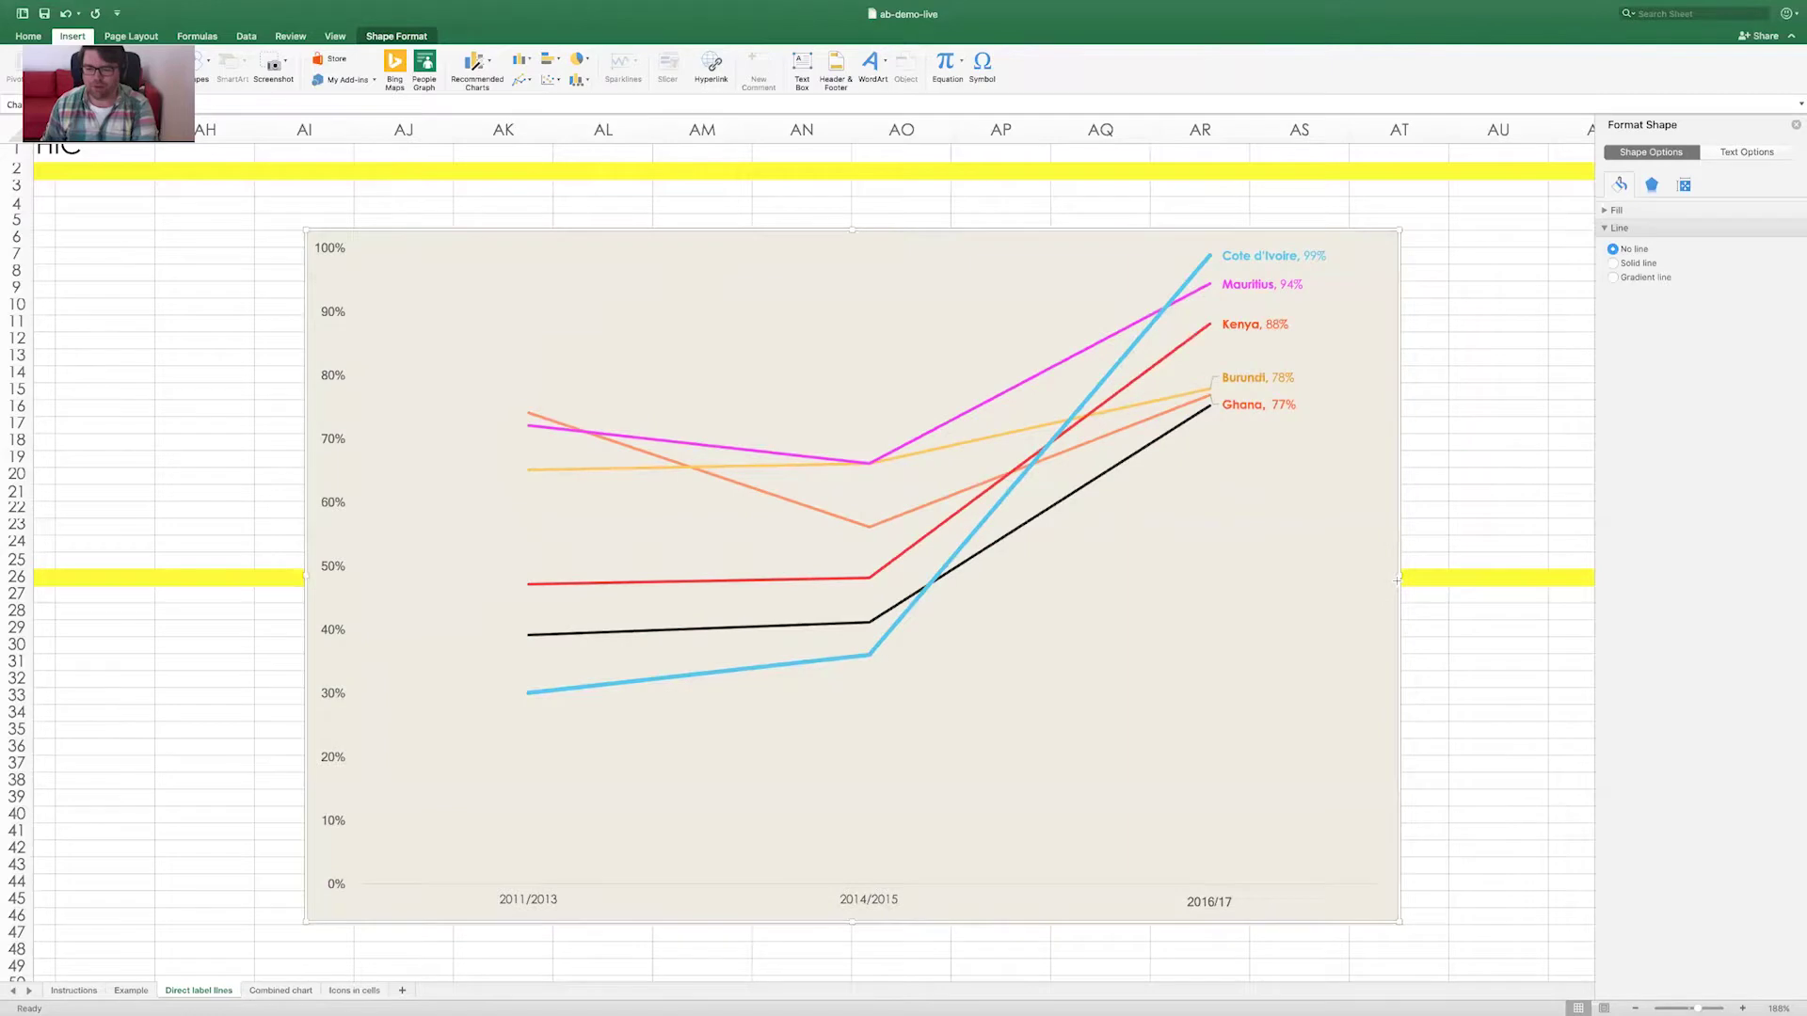
pyautogui.click(1280, 497)
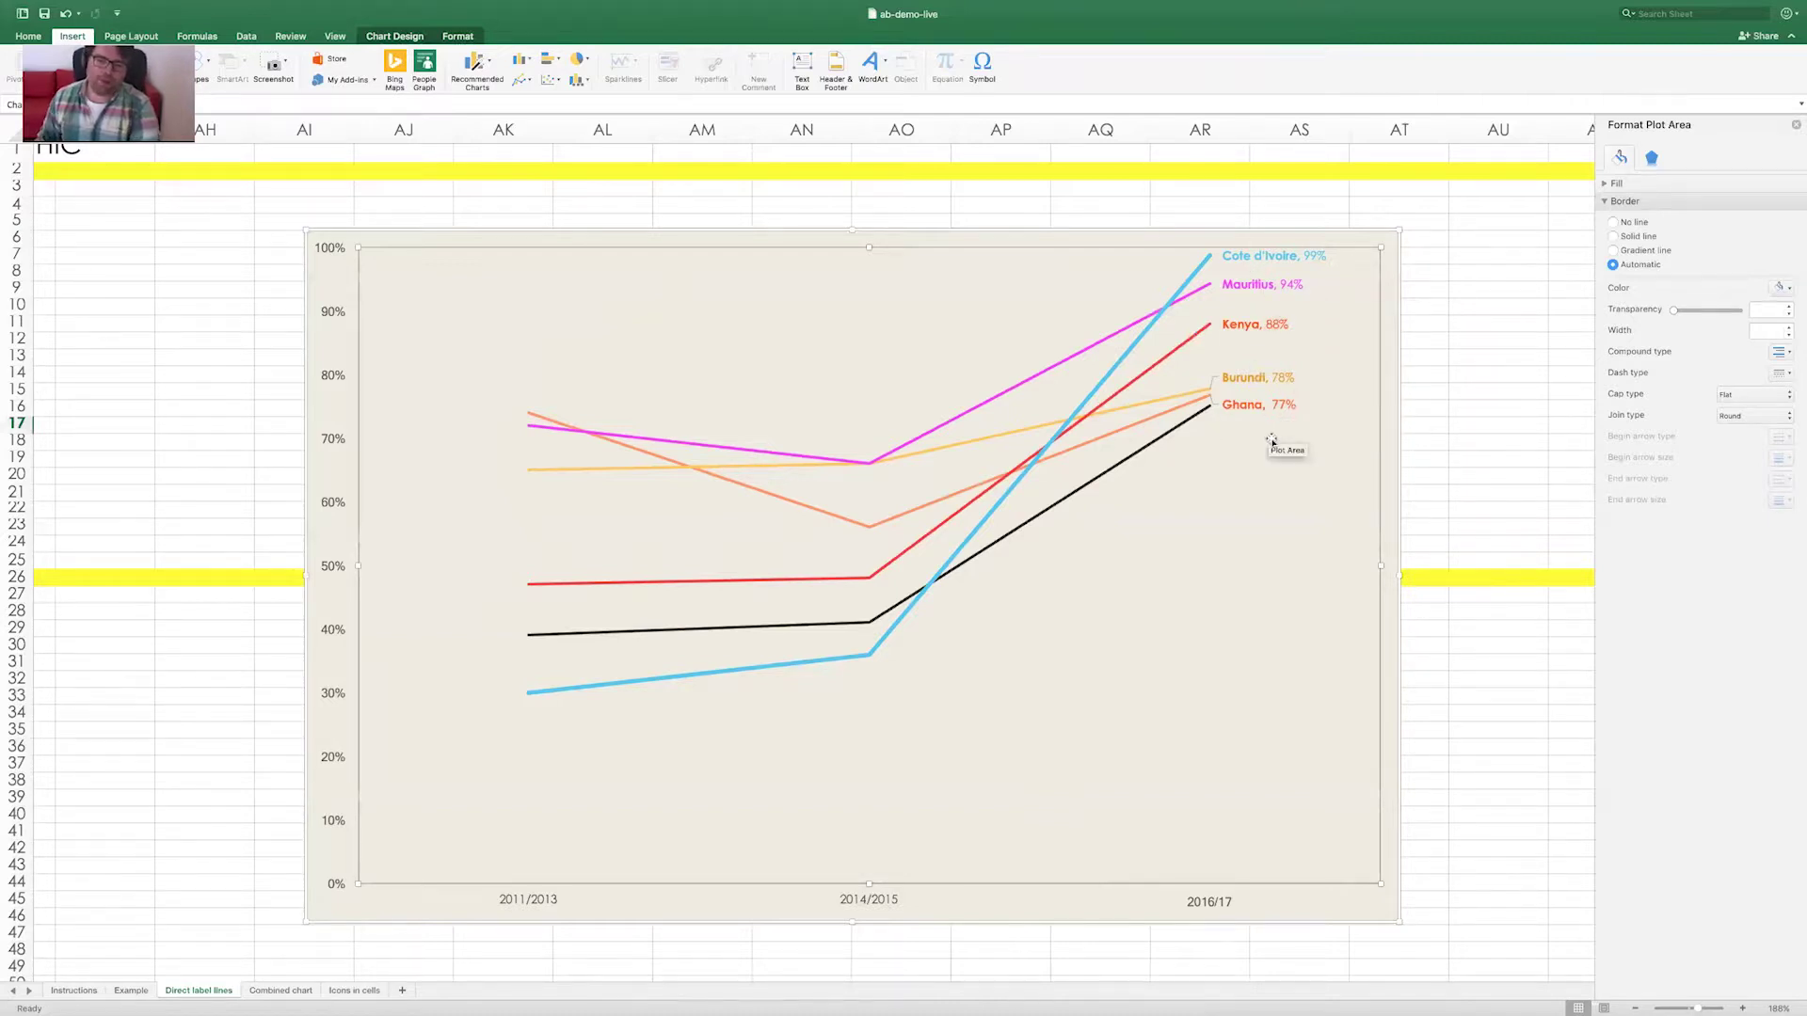
# Try adding data labels to every point of the black Guinea line and undo the addition
pyautogui.click(1210, 411)
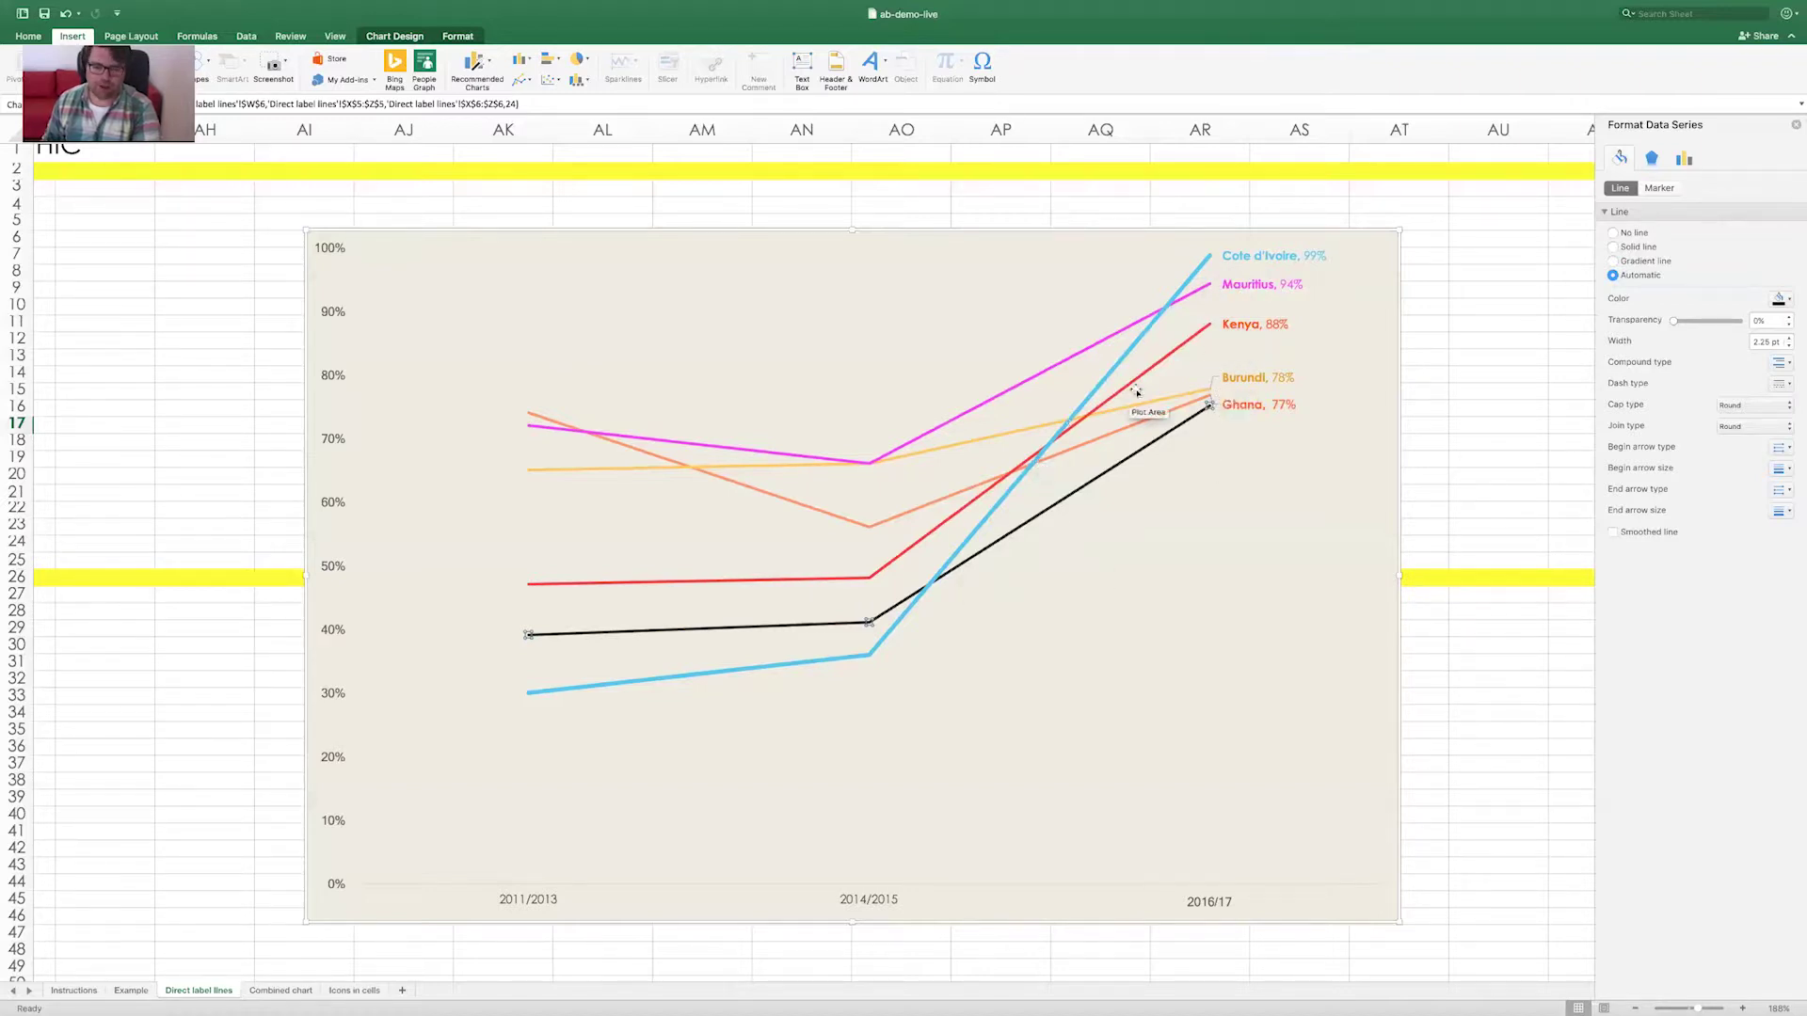
pyautogui.rightClick(1209, 407)
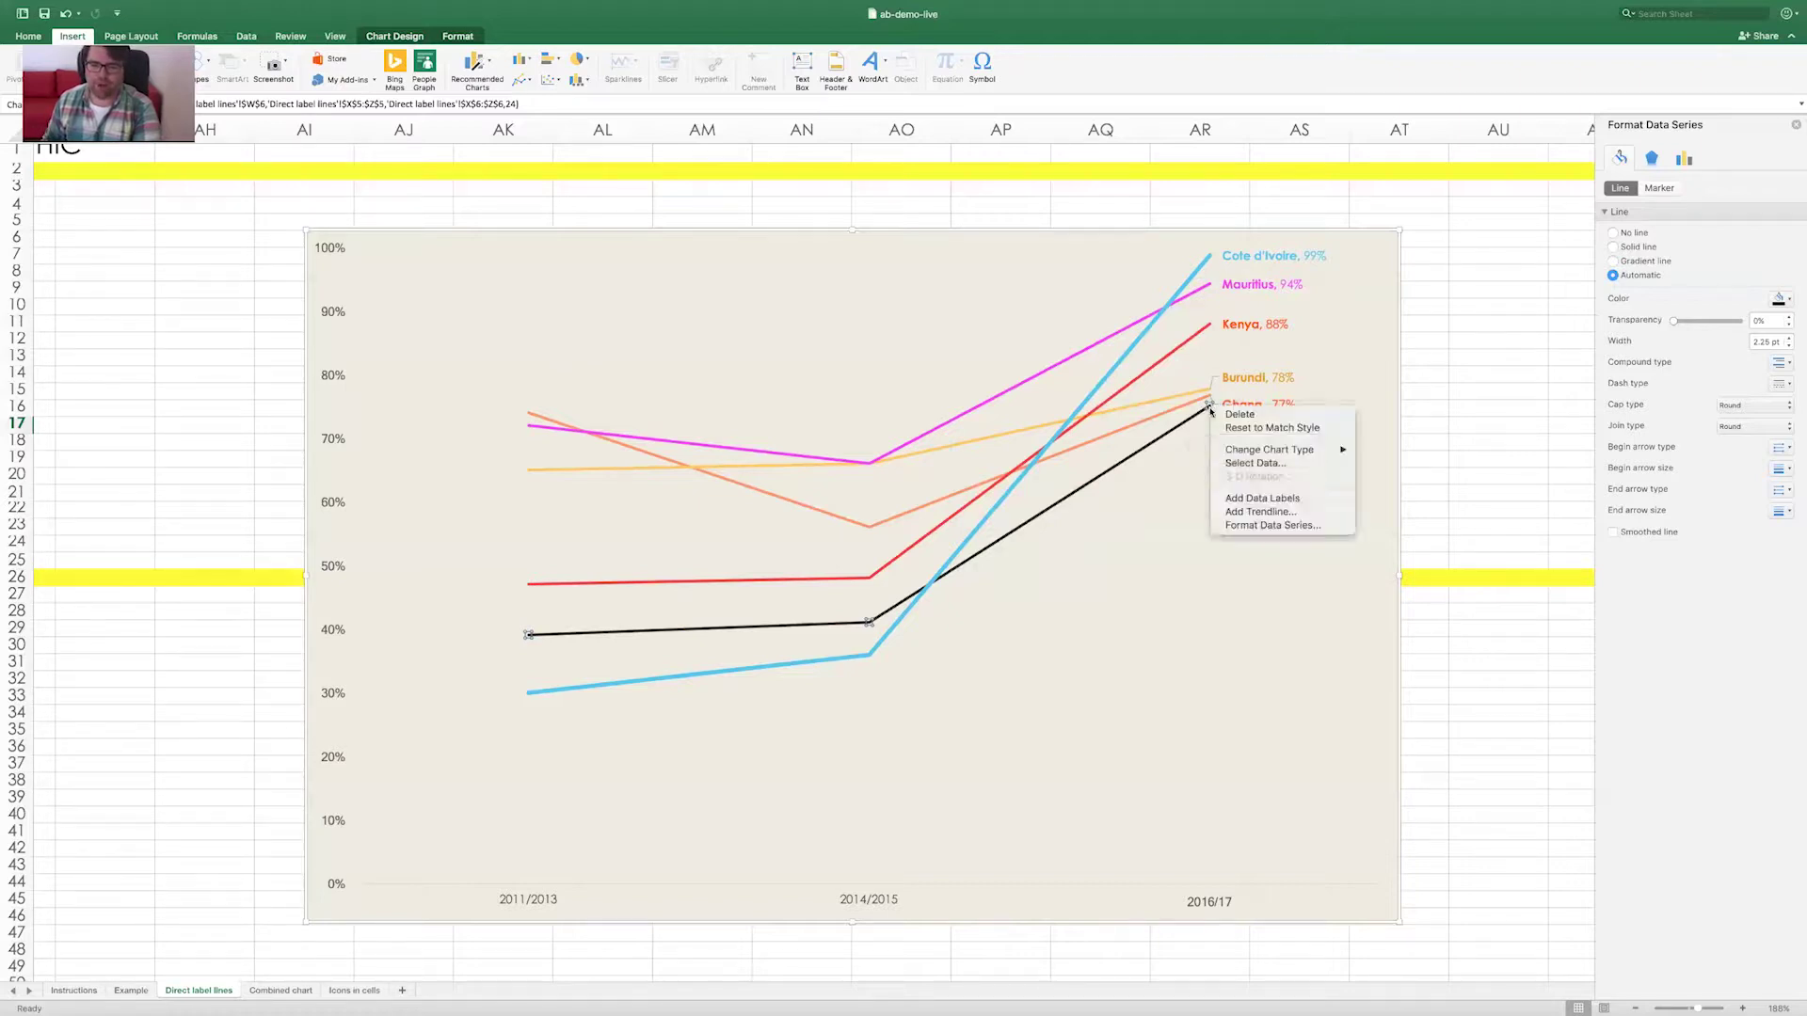
pyautogui.click(1305, 508)
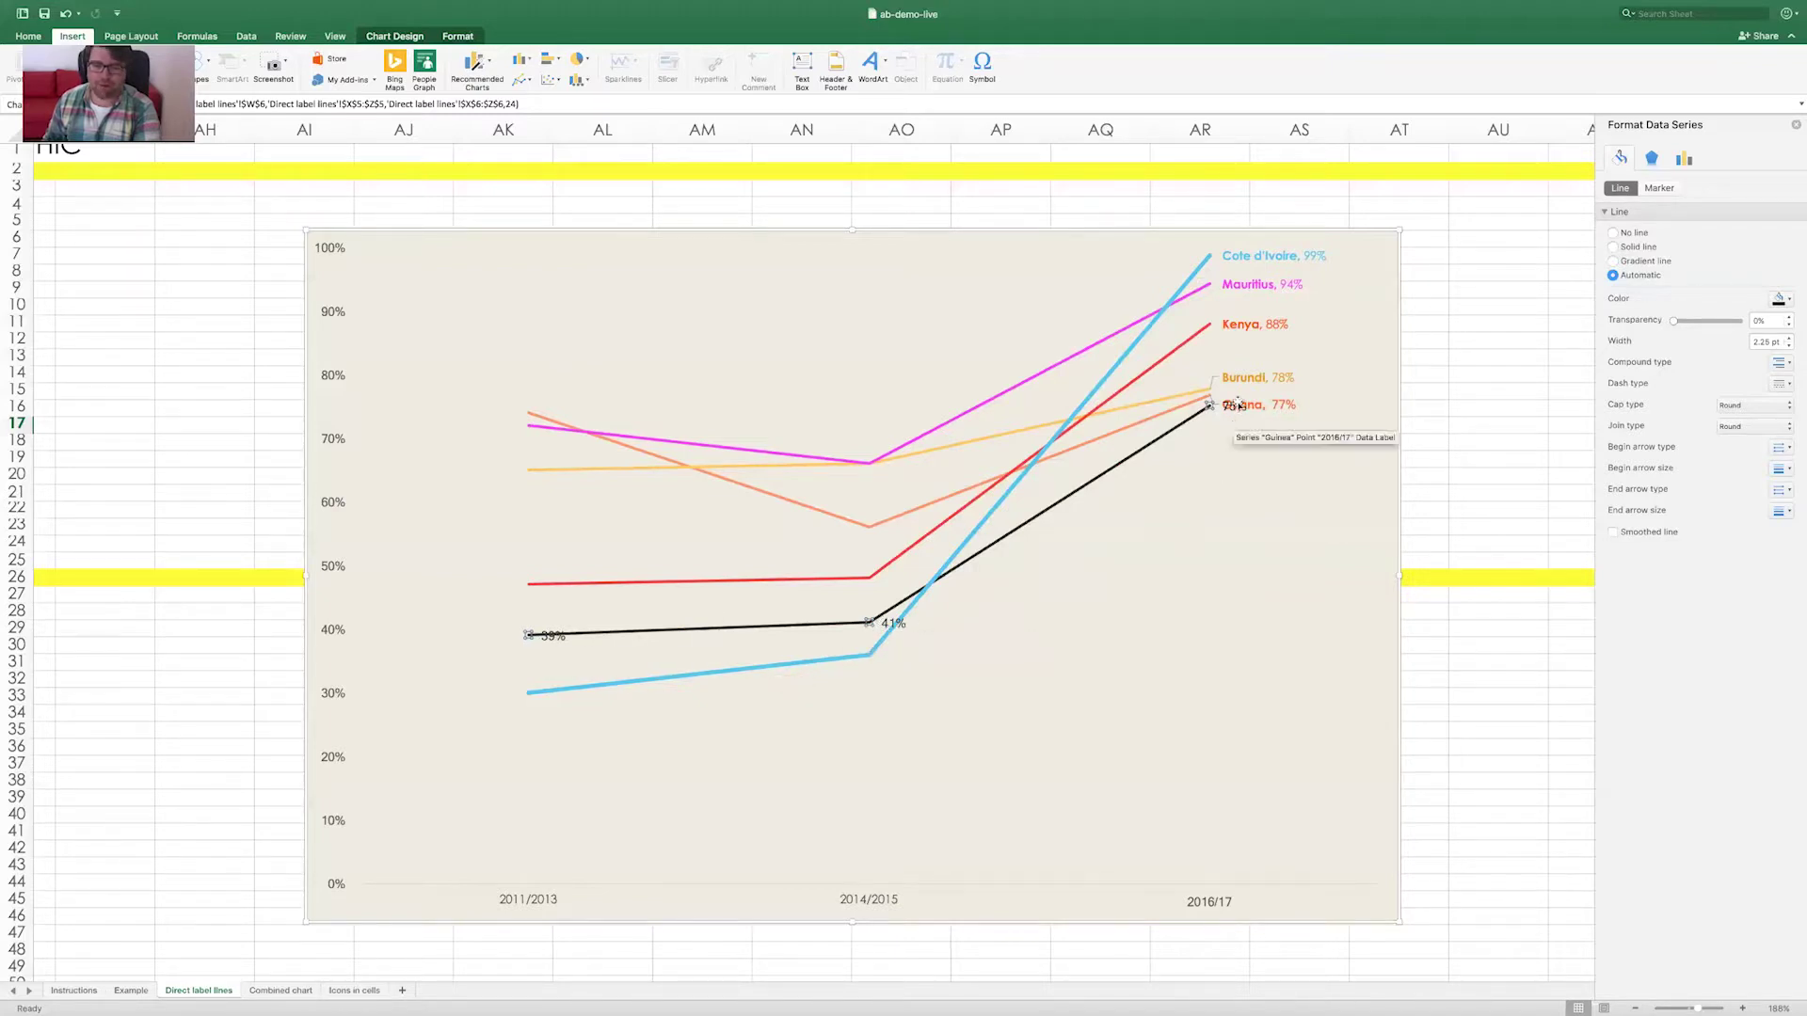
pyautogui.press('super+z')
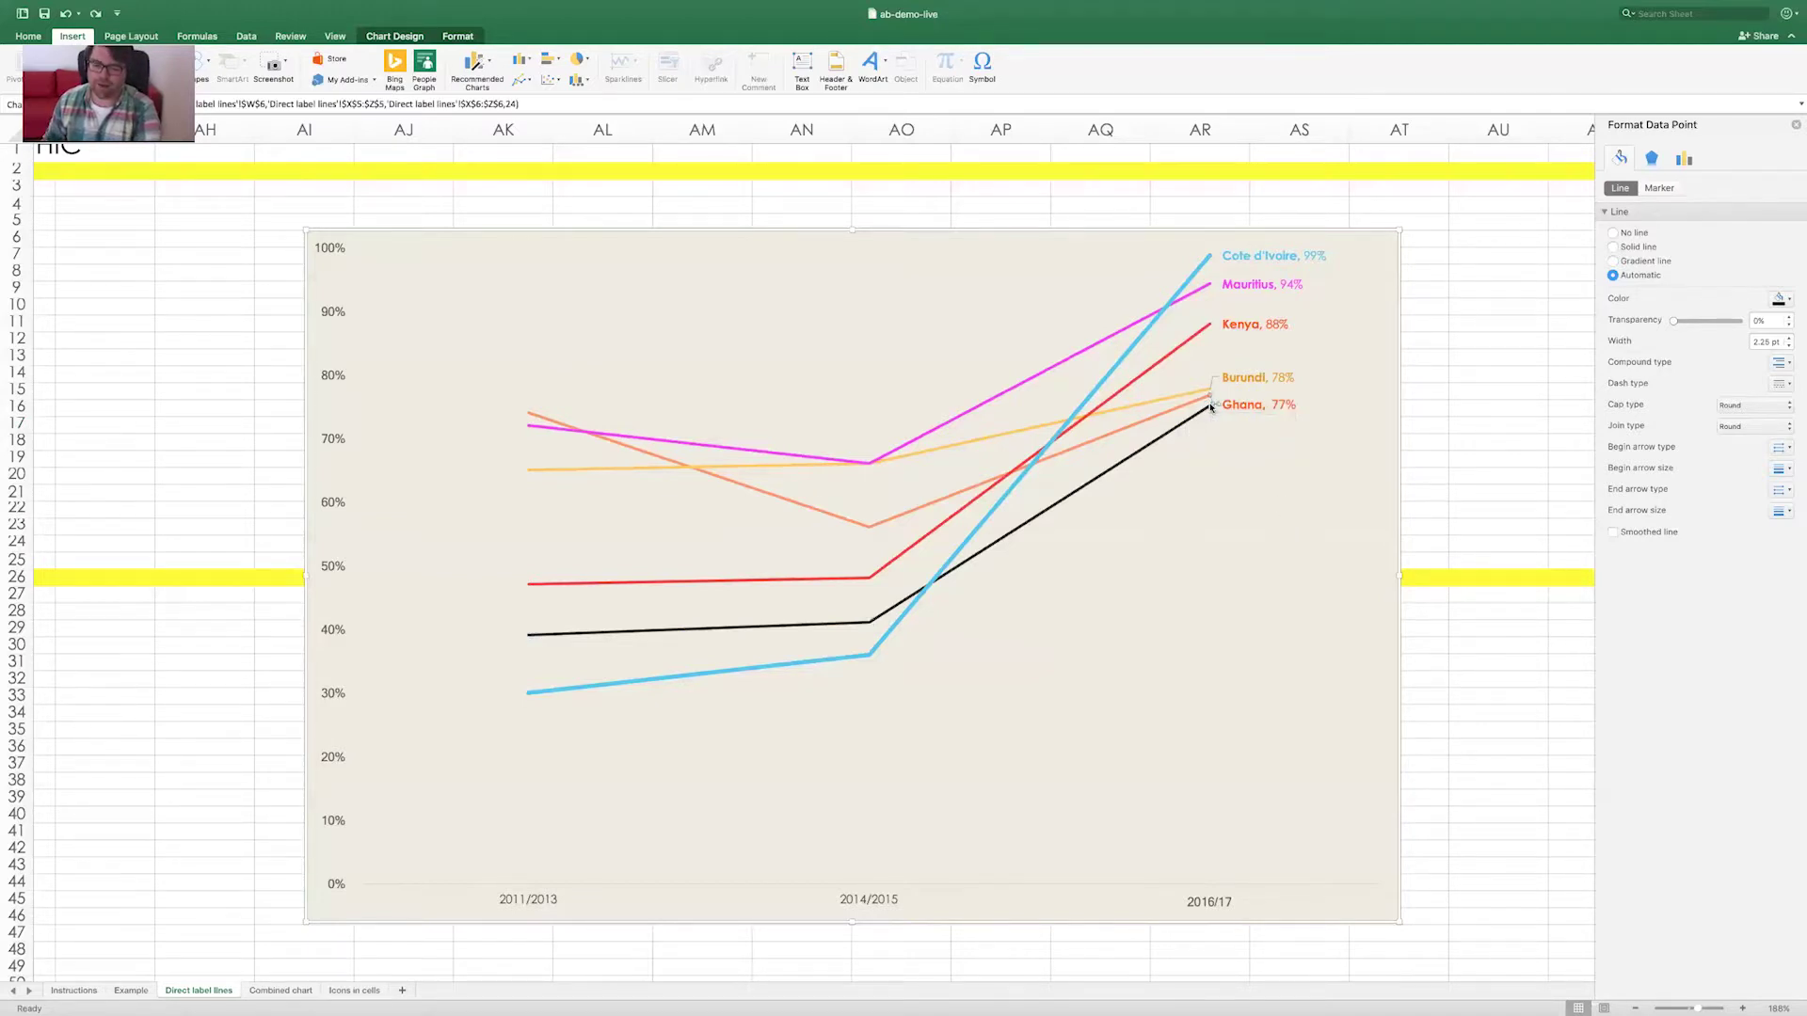
# Add a data label only to the 2016/17 point of the black Guinea line
pyautogui.click(1211, 406)
pyautogui.click(1210, 411)
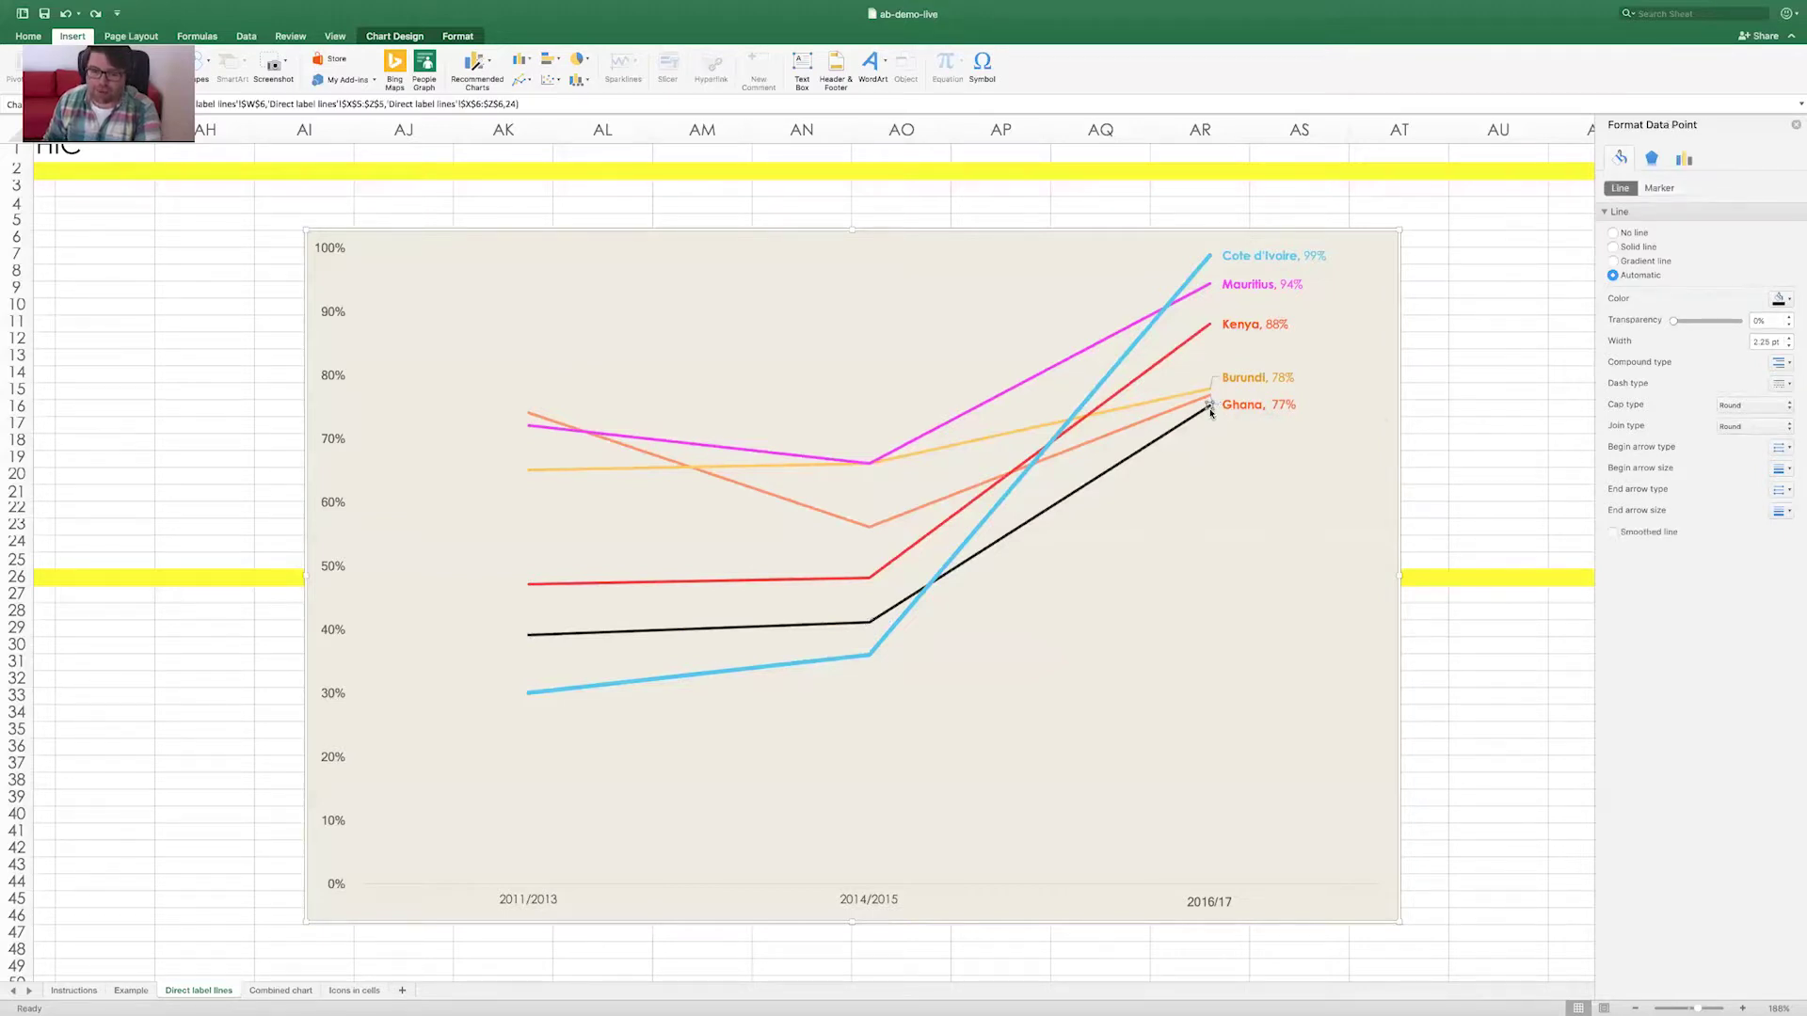
pyautogui.rightClick(1211, 412)
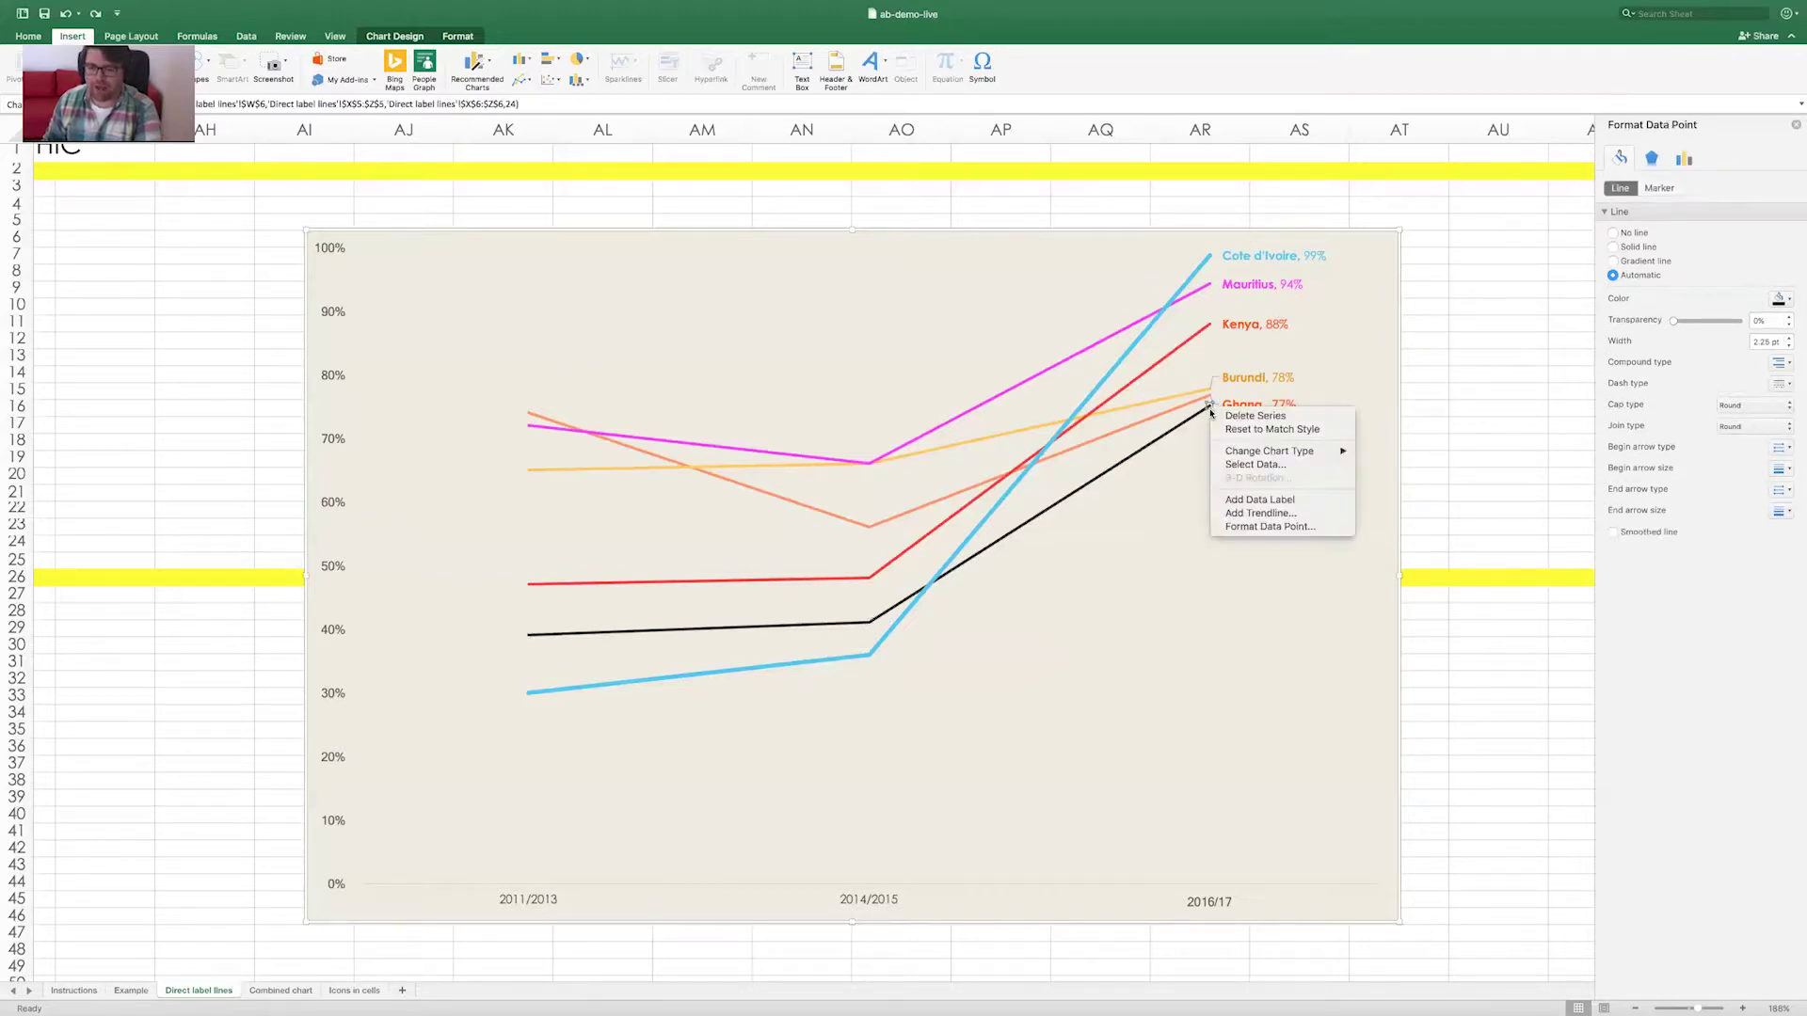
pyautogui.click(1232, 500)
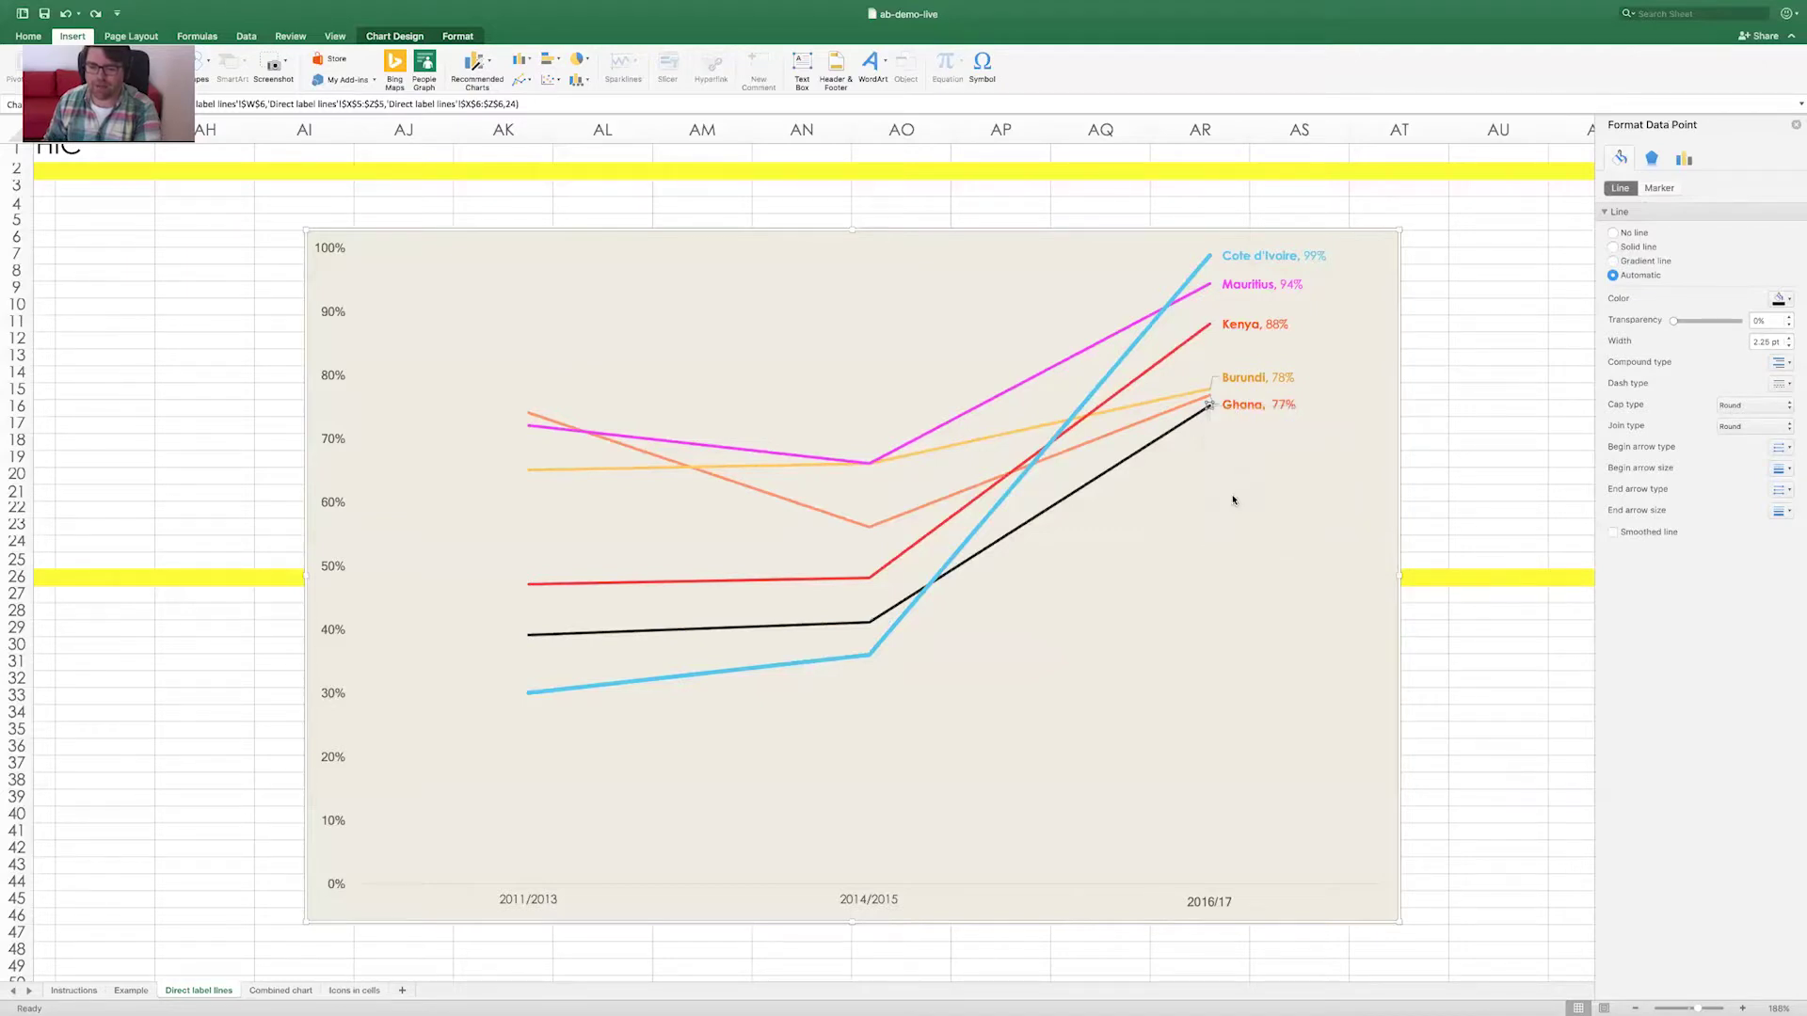
# Include the series name alongside the value in the Guinea line's 2016/17 data label
pyautogui.click(1228, 411)
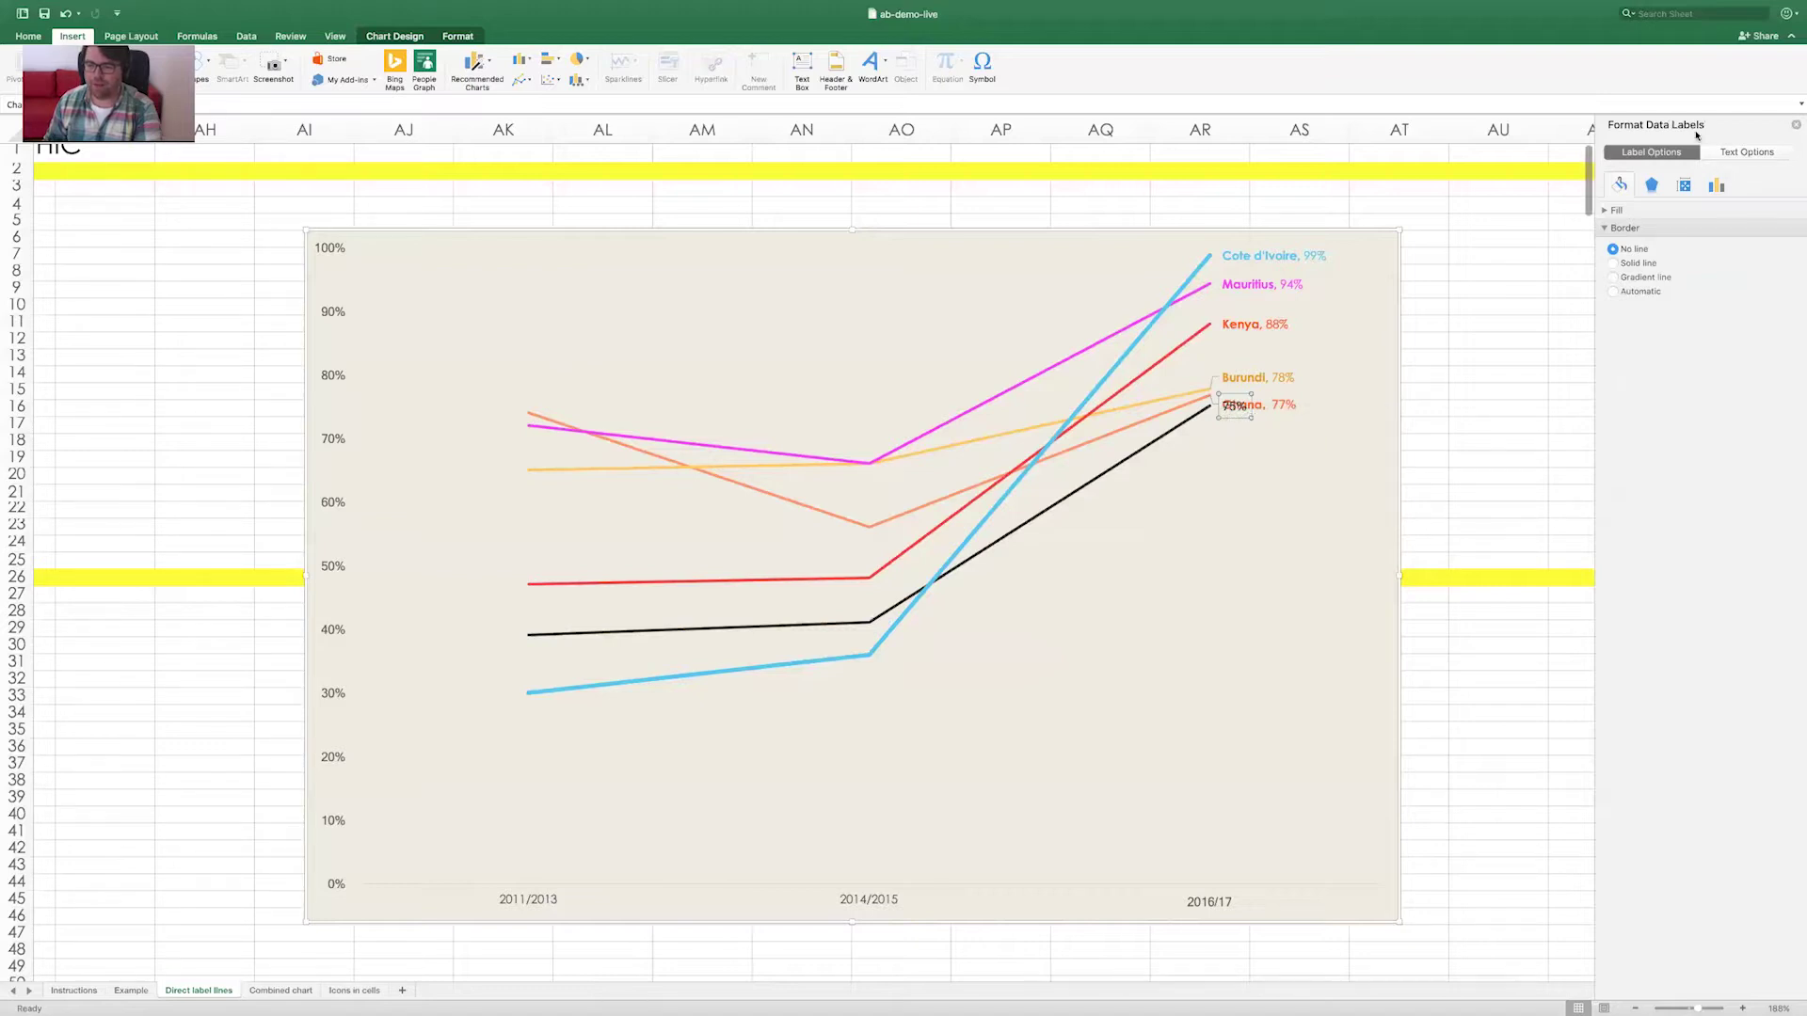
pyautogui.click(1231, 407)
pyautogui.click(1728, 186)
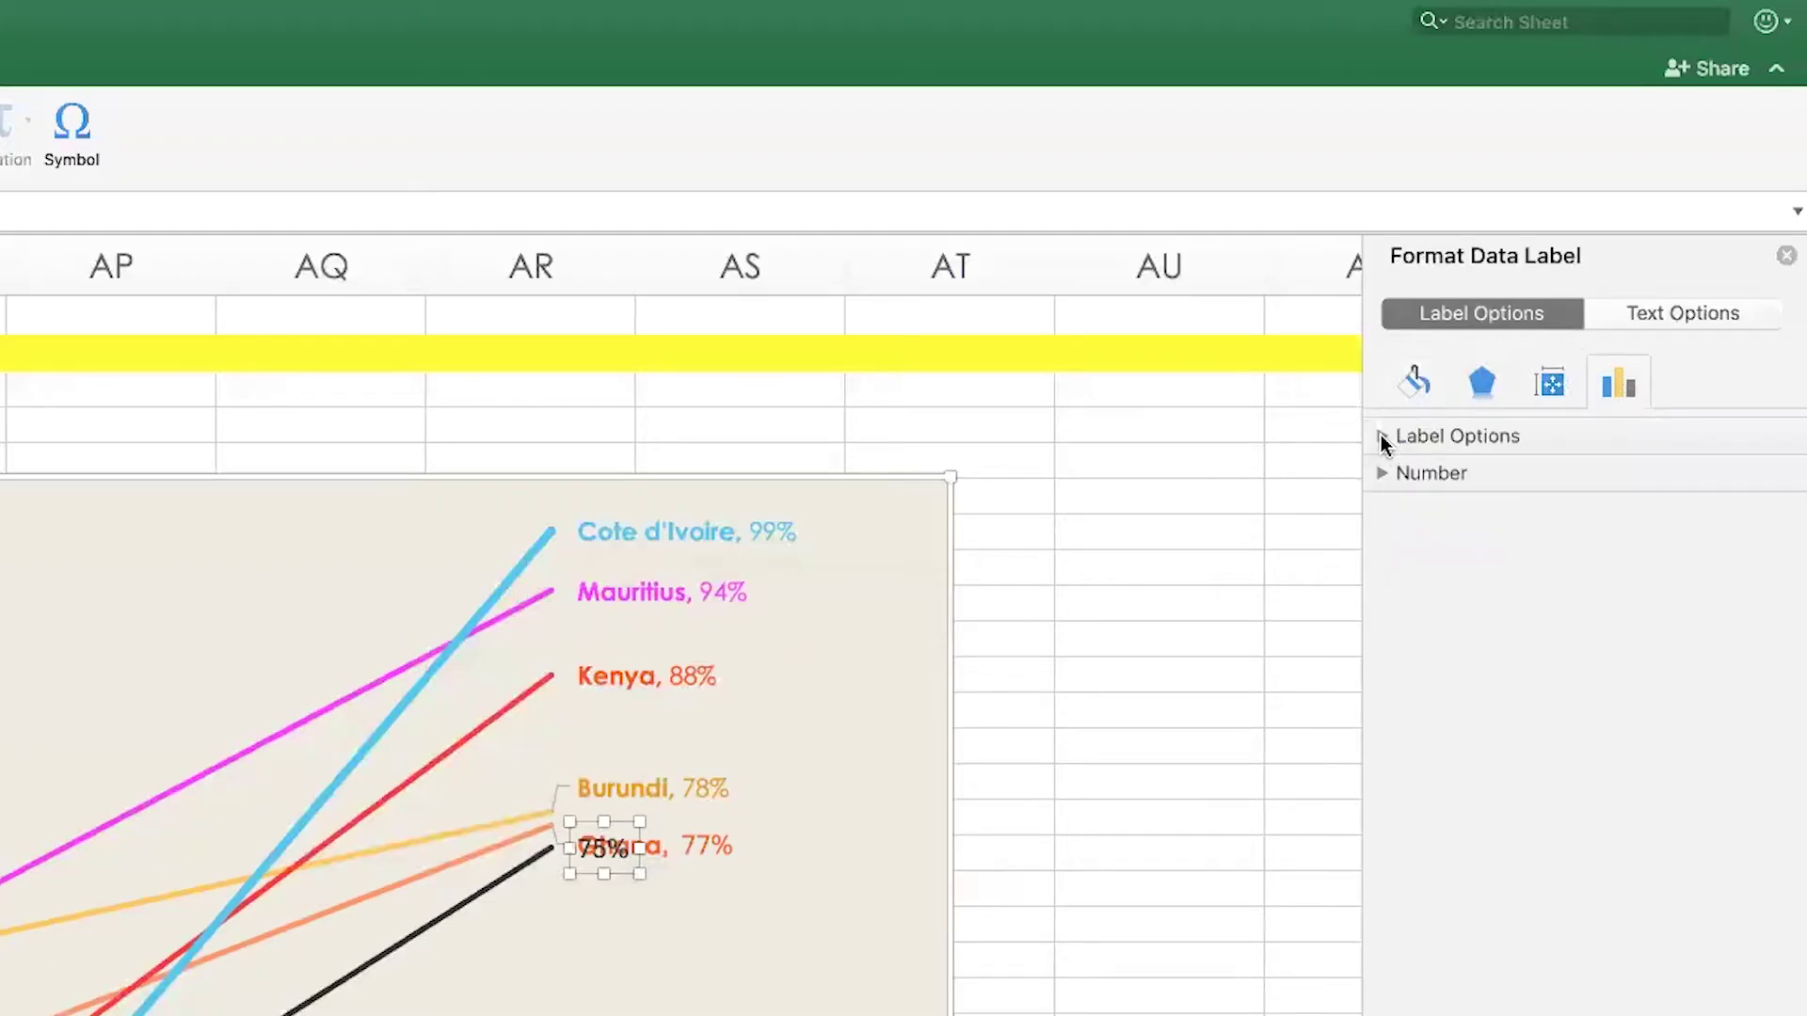
pyautogui.click(1381, 438)
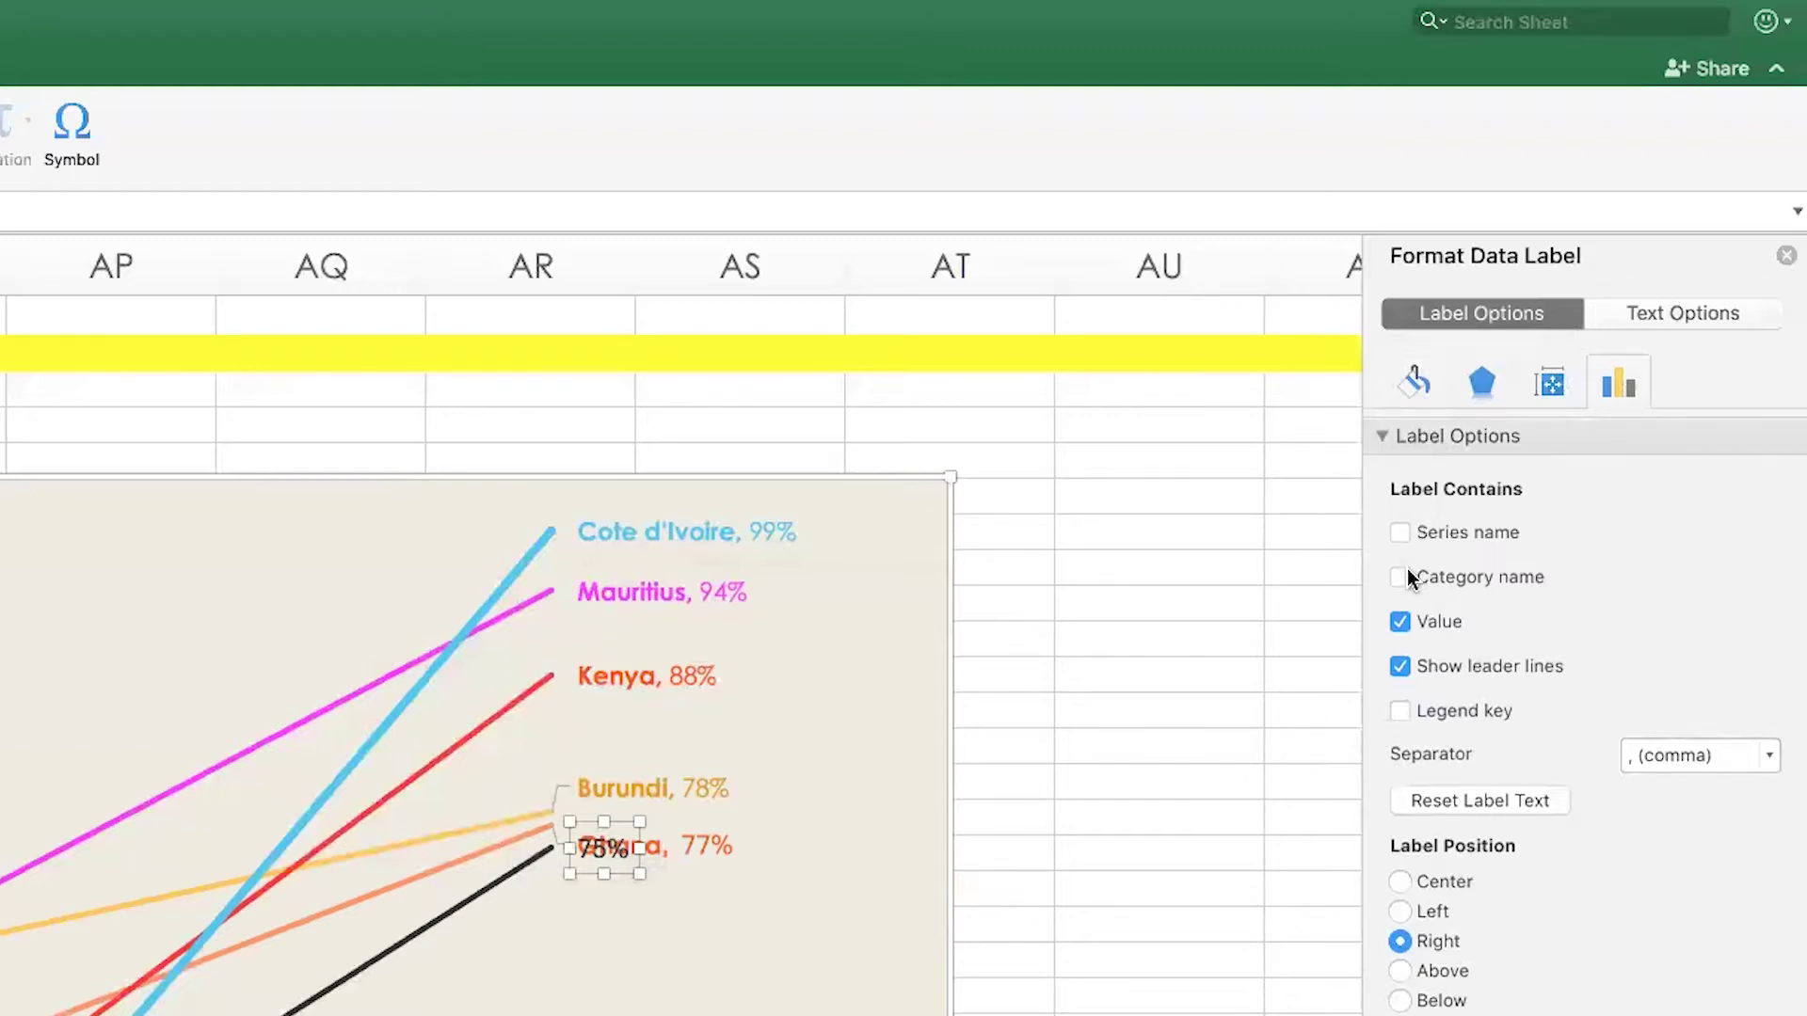
pyautogui.click(1400, 532)
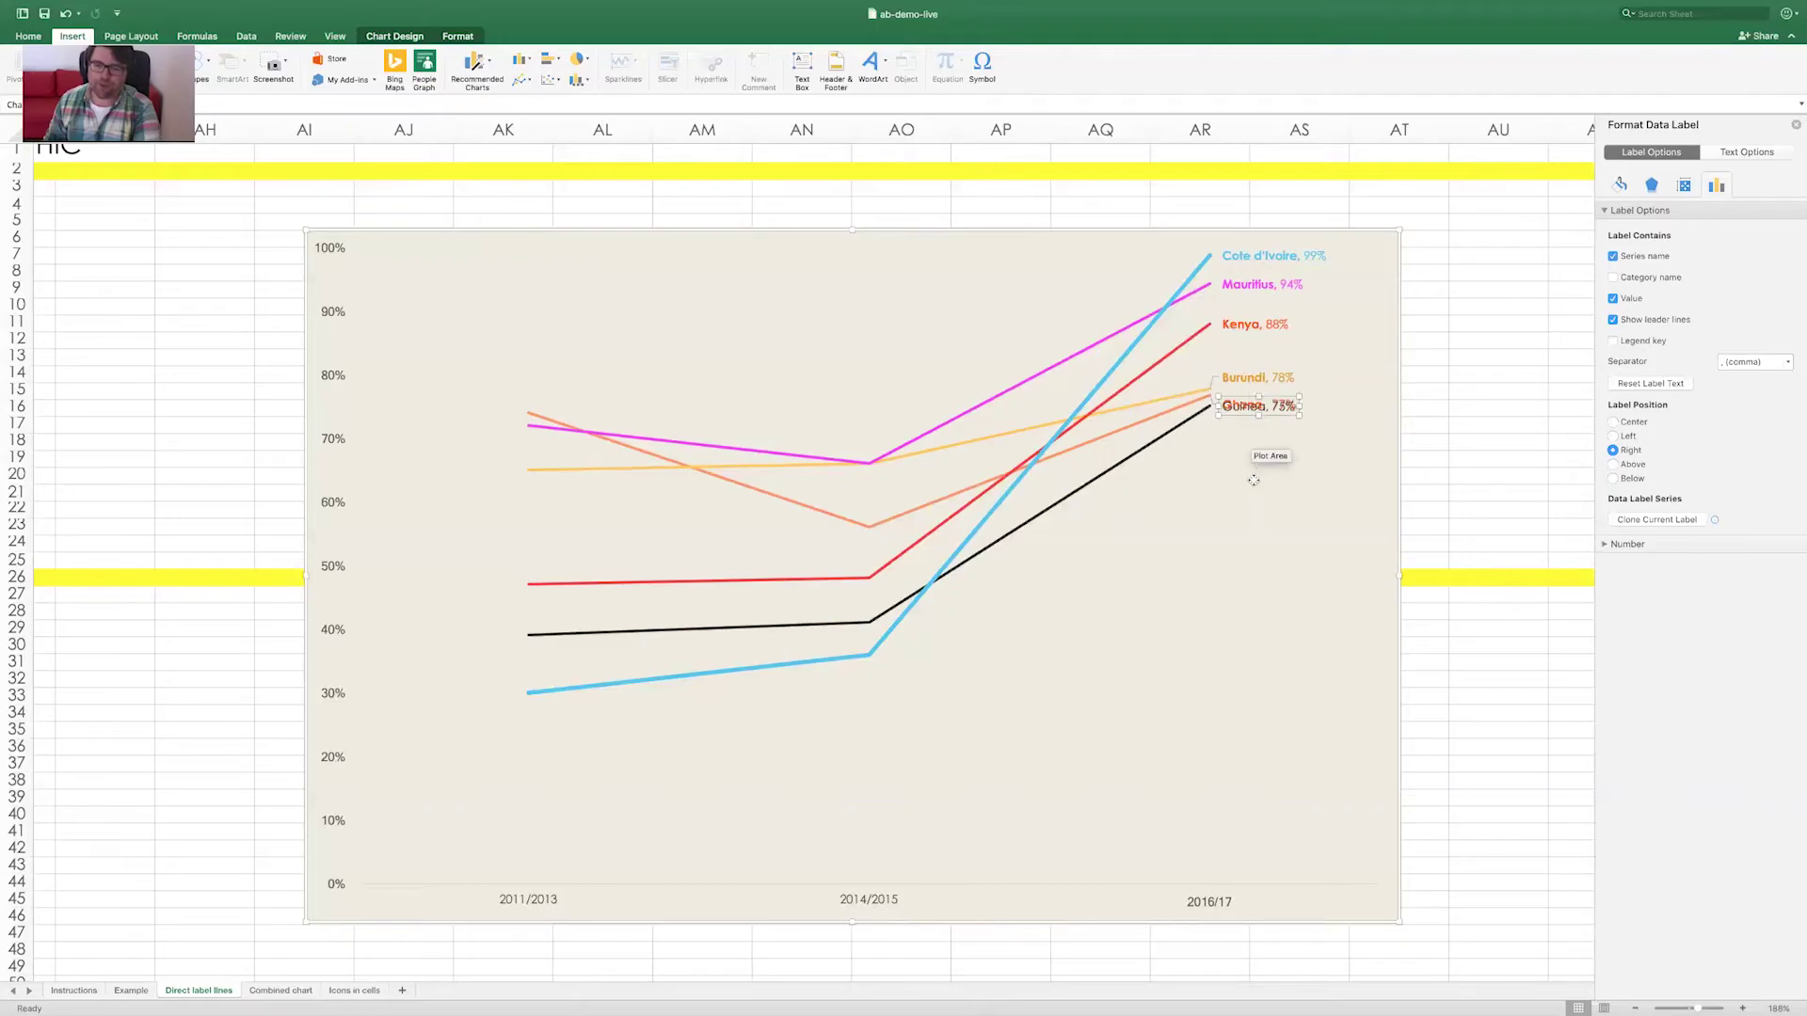
pyautogui.click(639, 935)
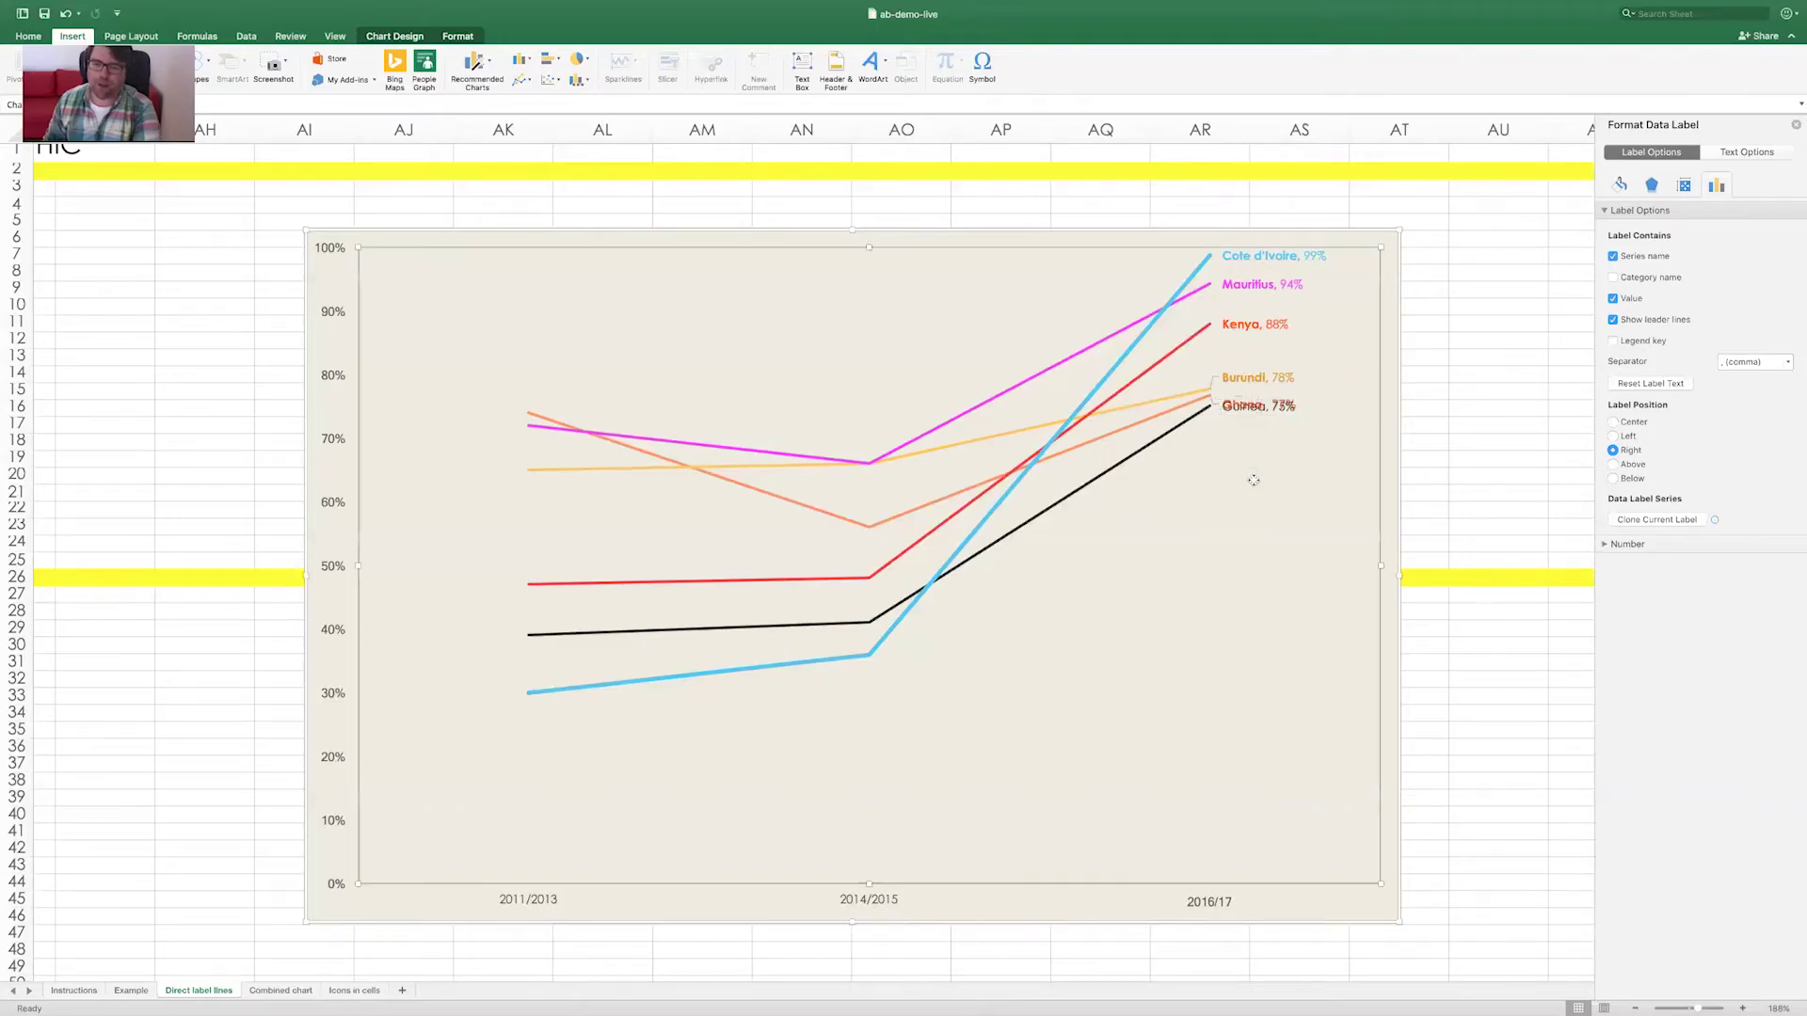
# Move the Guinea line's 2016/17 data label down so that it sits just below the Ghana label
pyautogui.click(1254, 407)
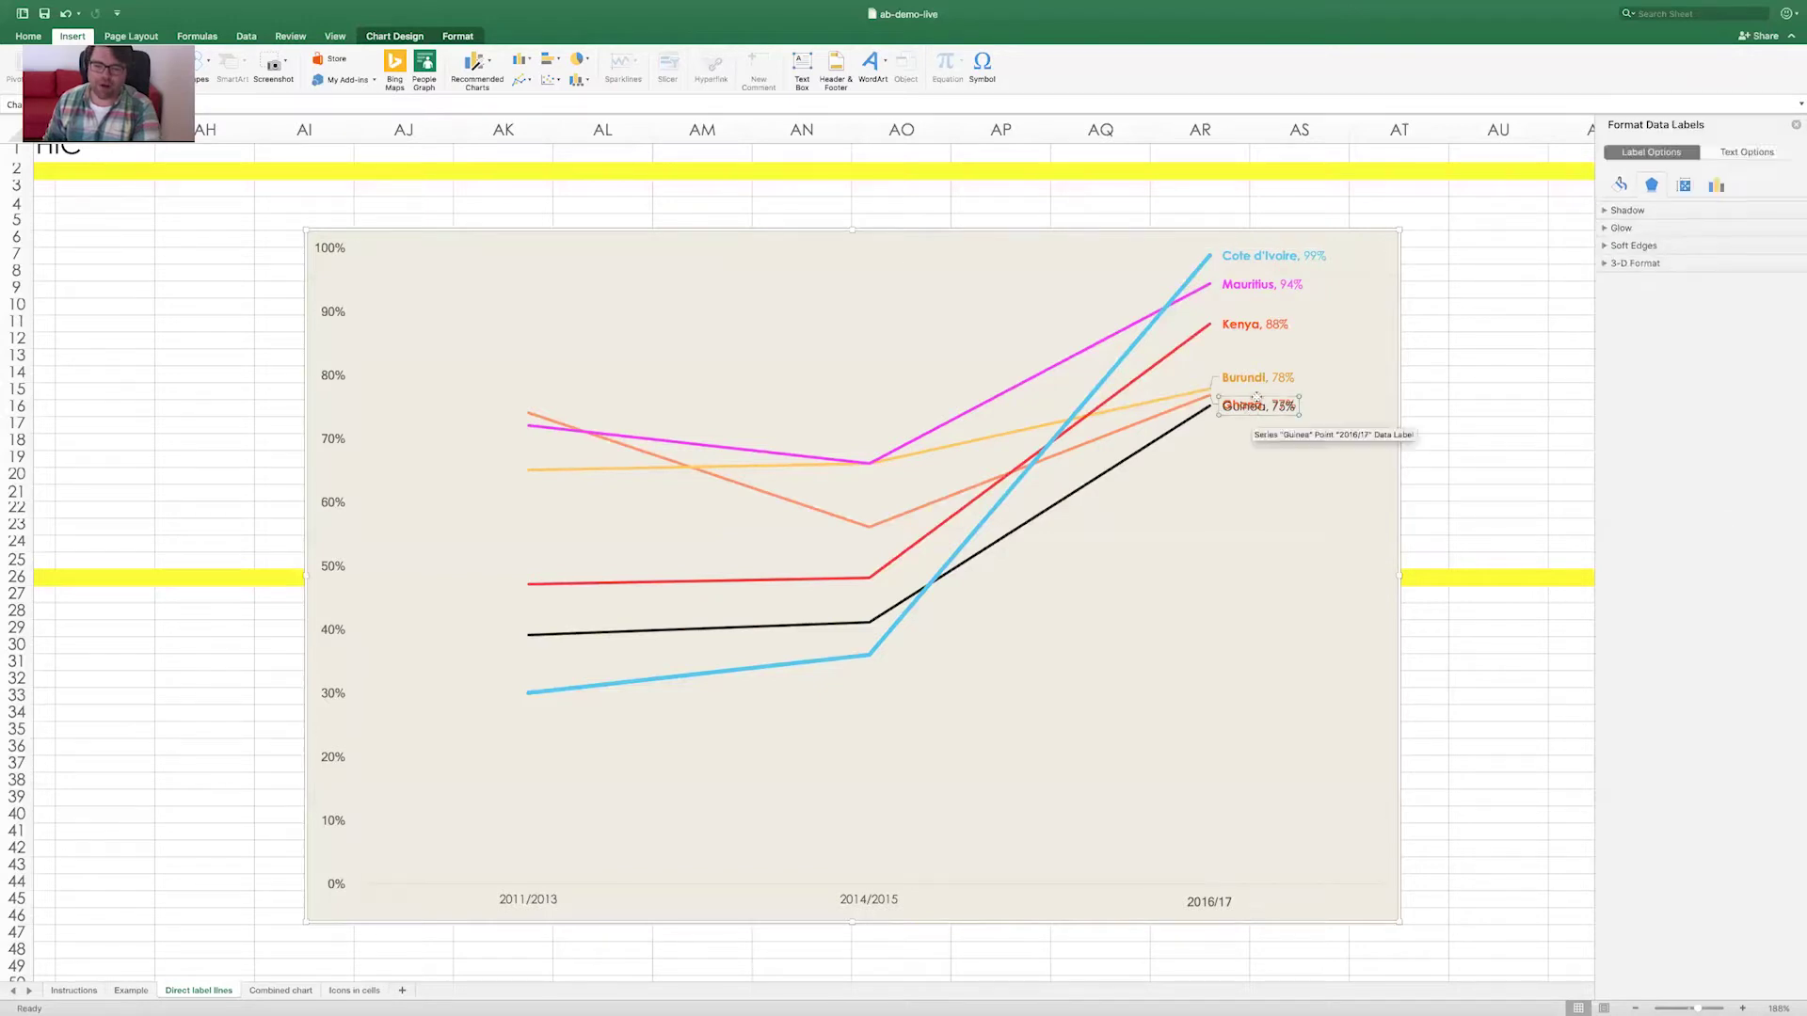
pyautogui.moveTo(1257, 399); pyautogui.dragTo(1257, 414)
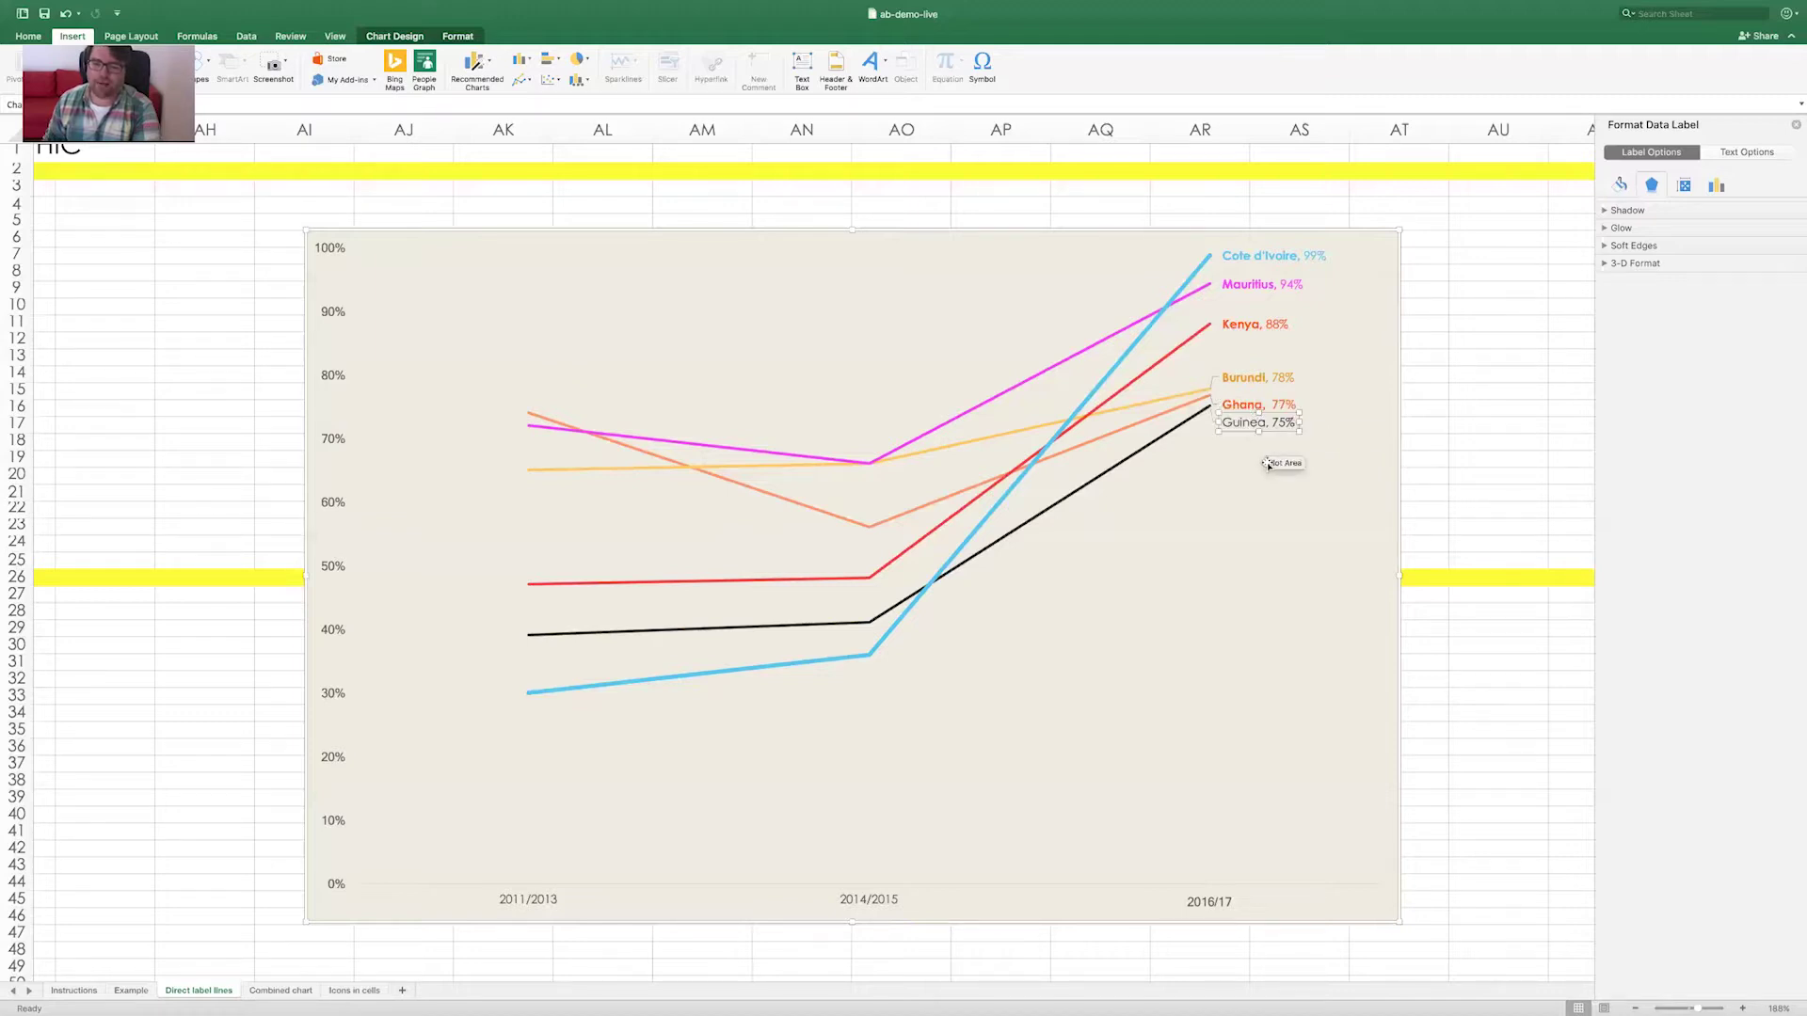
pyautogui.click(1195, 459)
# Move the Ghana data label slightly up so that it sits just beneath the Burundi label
pyautogui.scroll(5, 1219, 449)
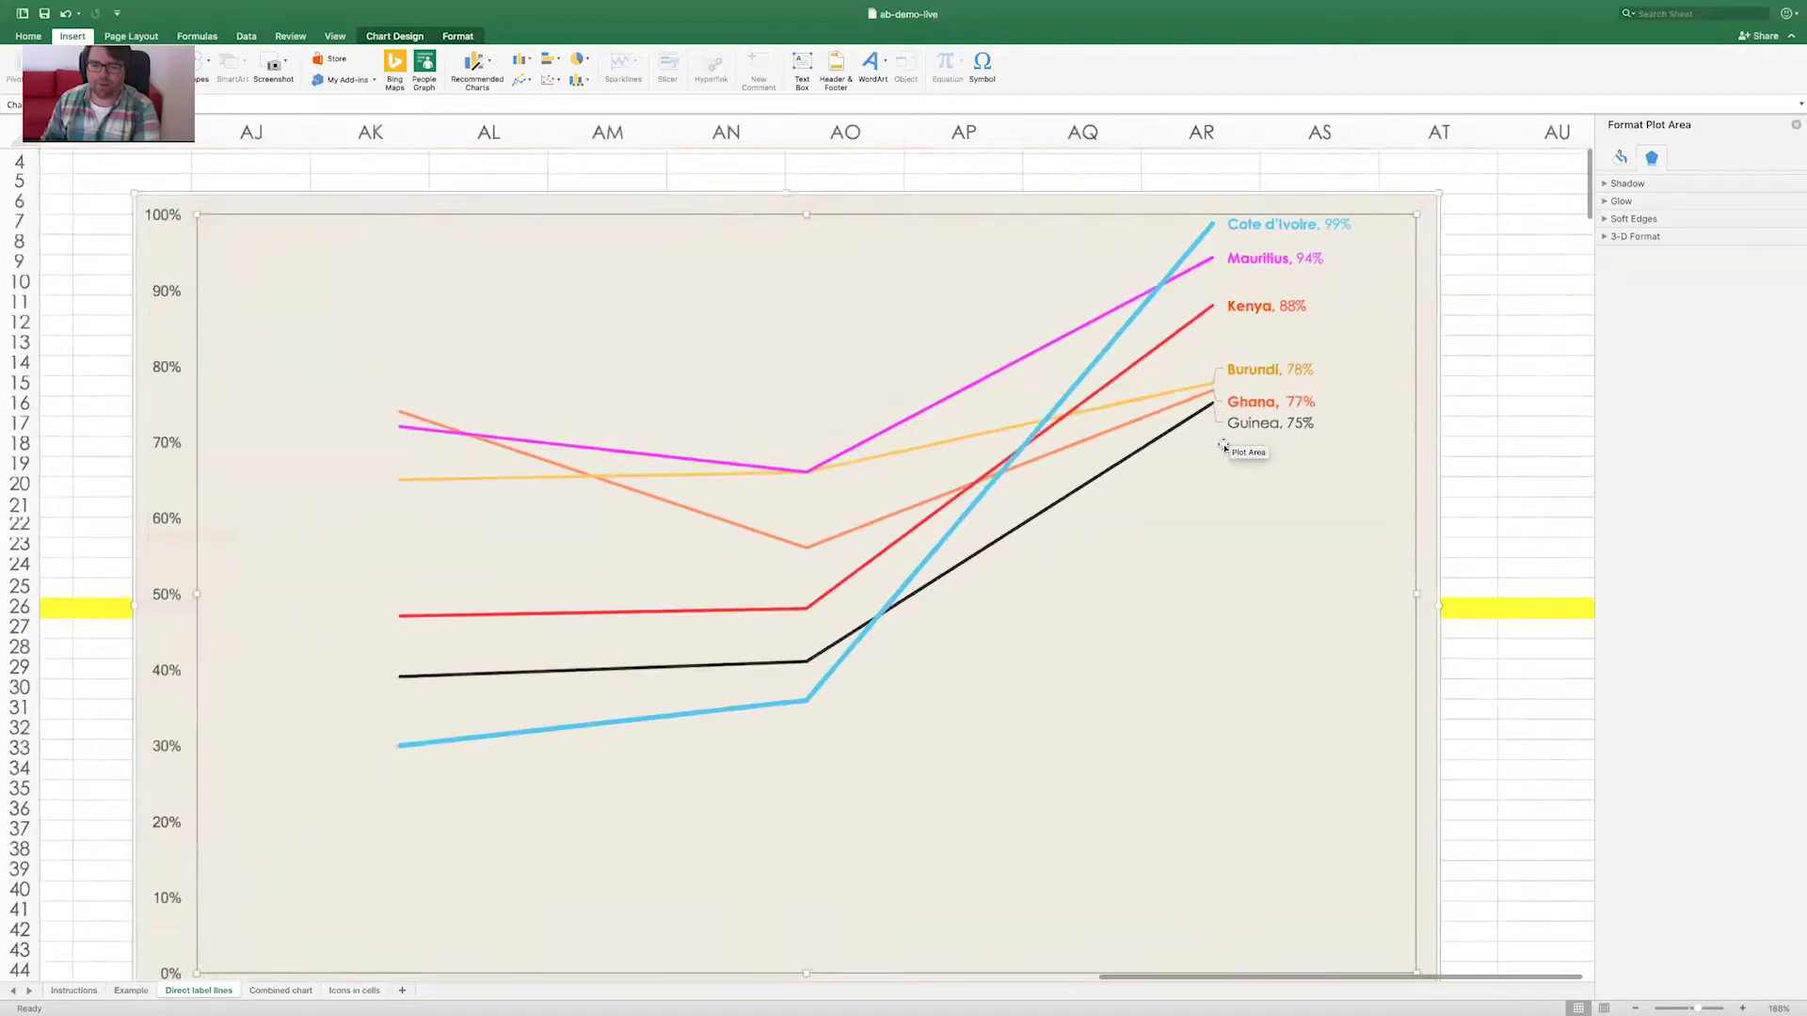
pyautogui.scroll(3, 1223, 446)
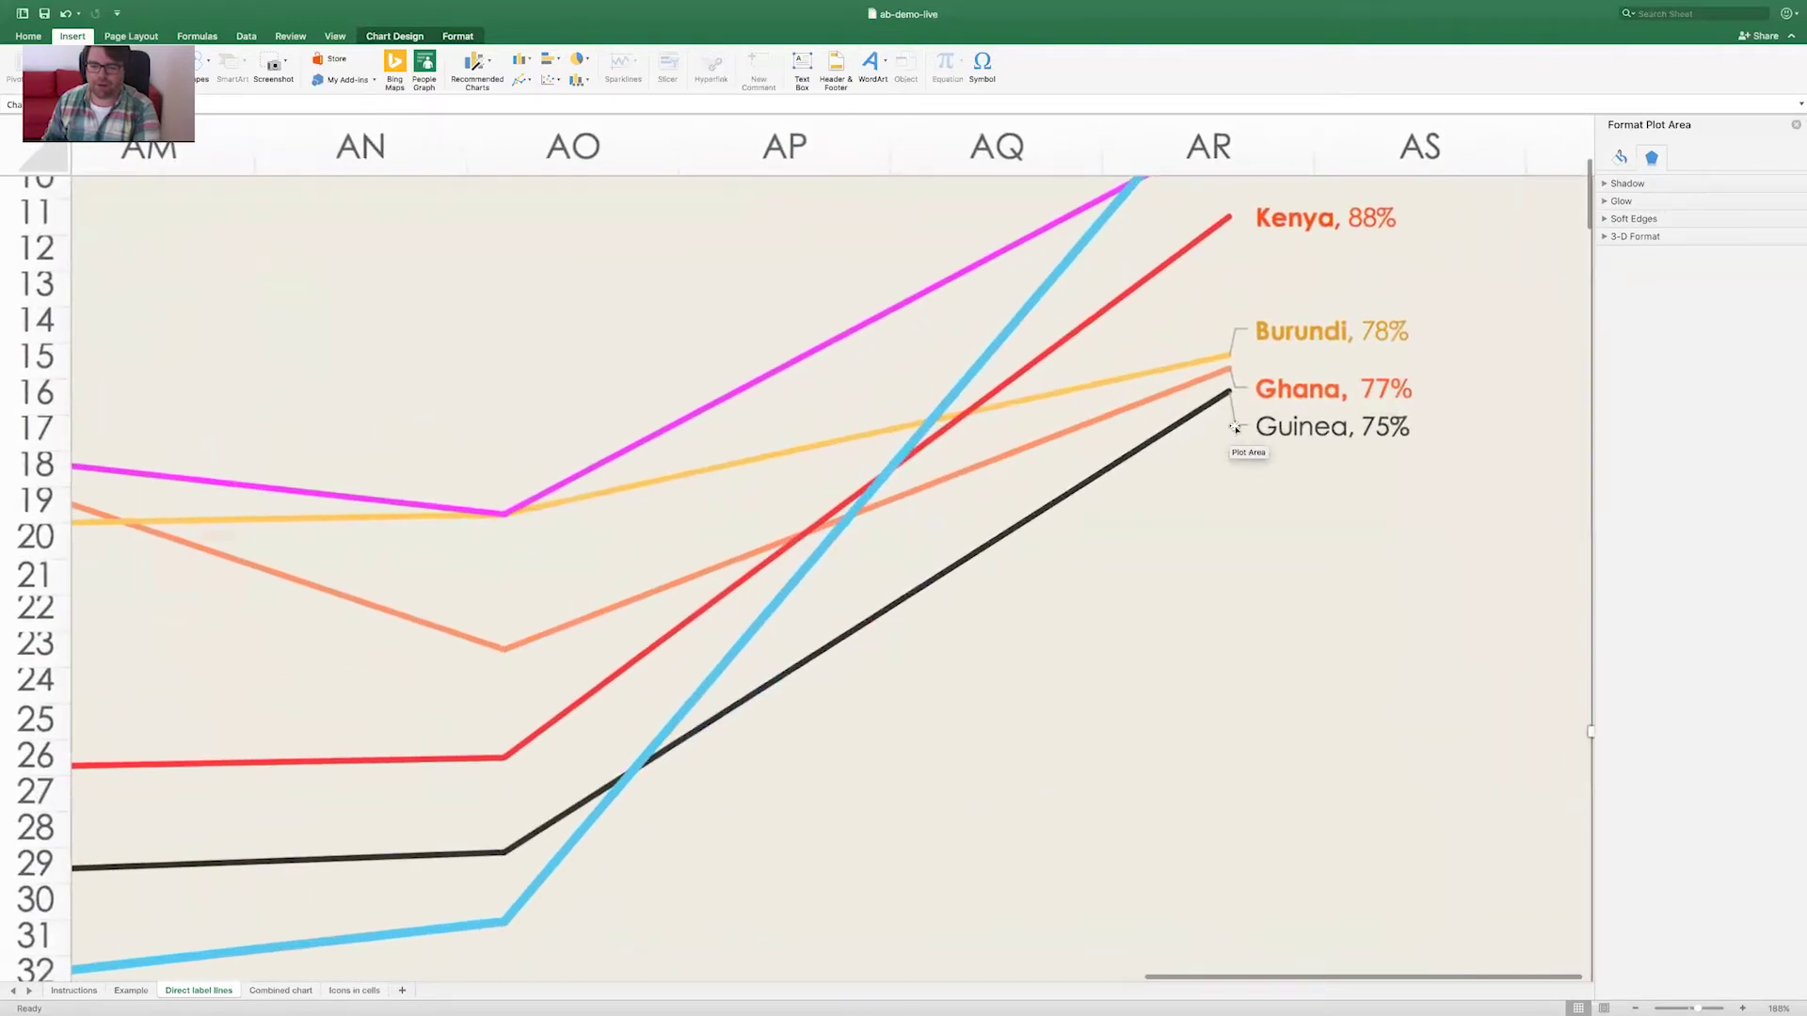
pyautogui.scroll(2, 1244, 433)
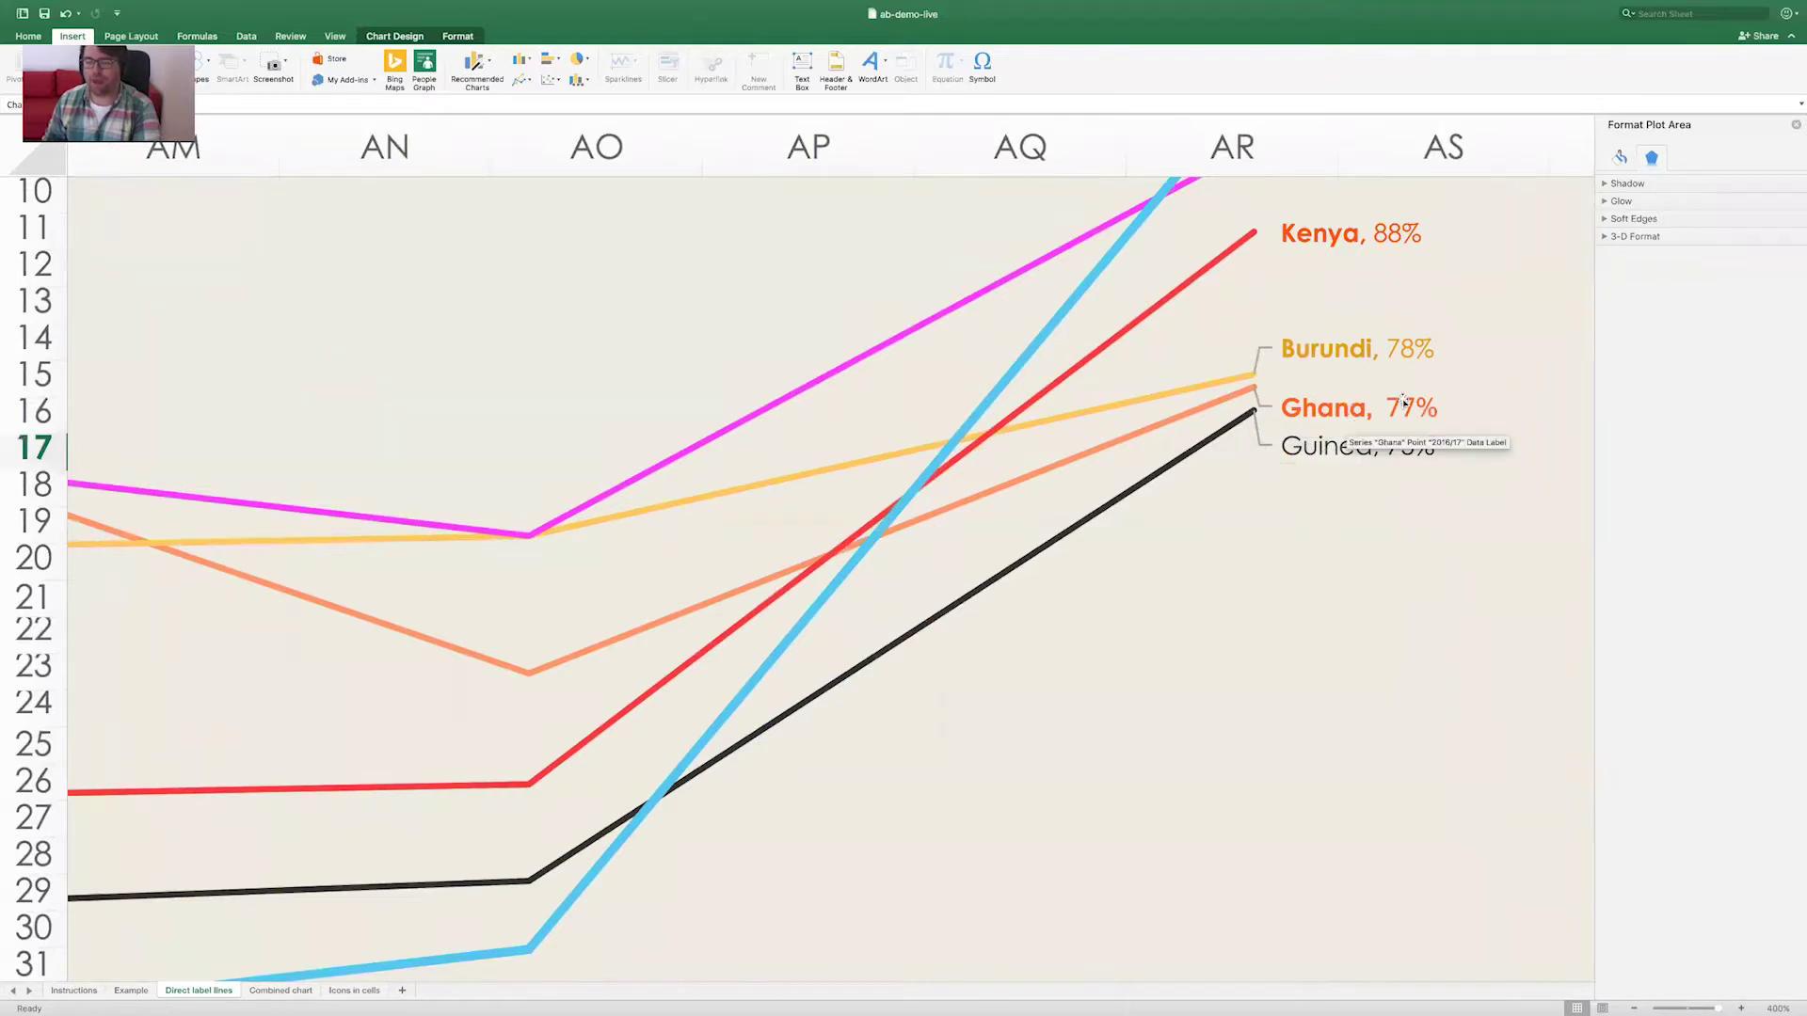
pyautogui.click(1335, 411)
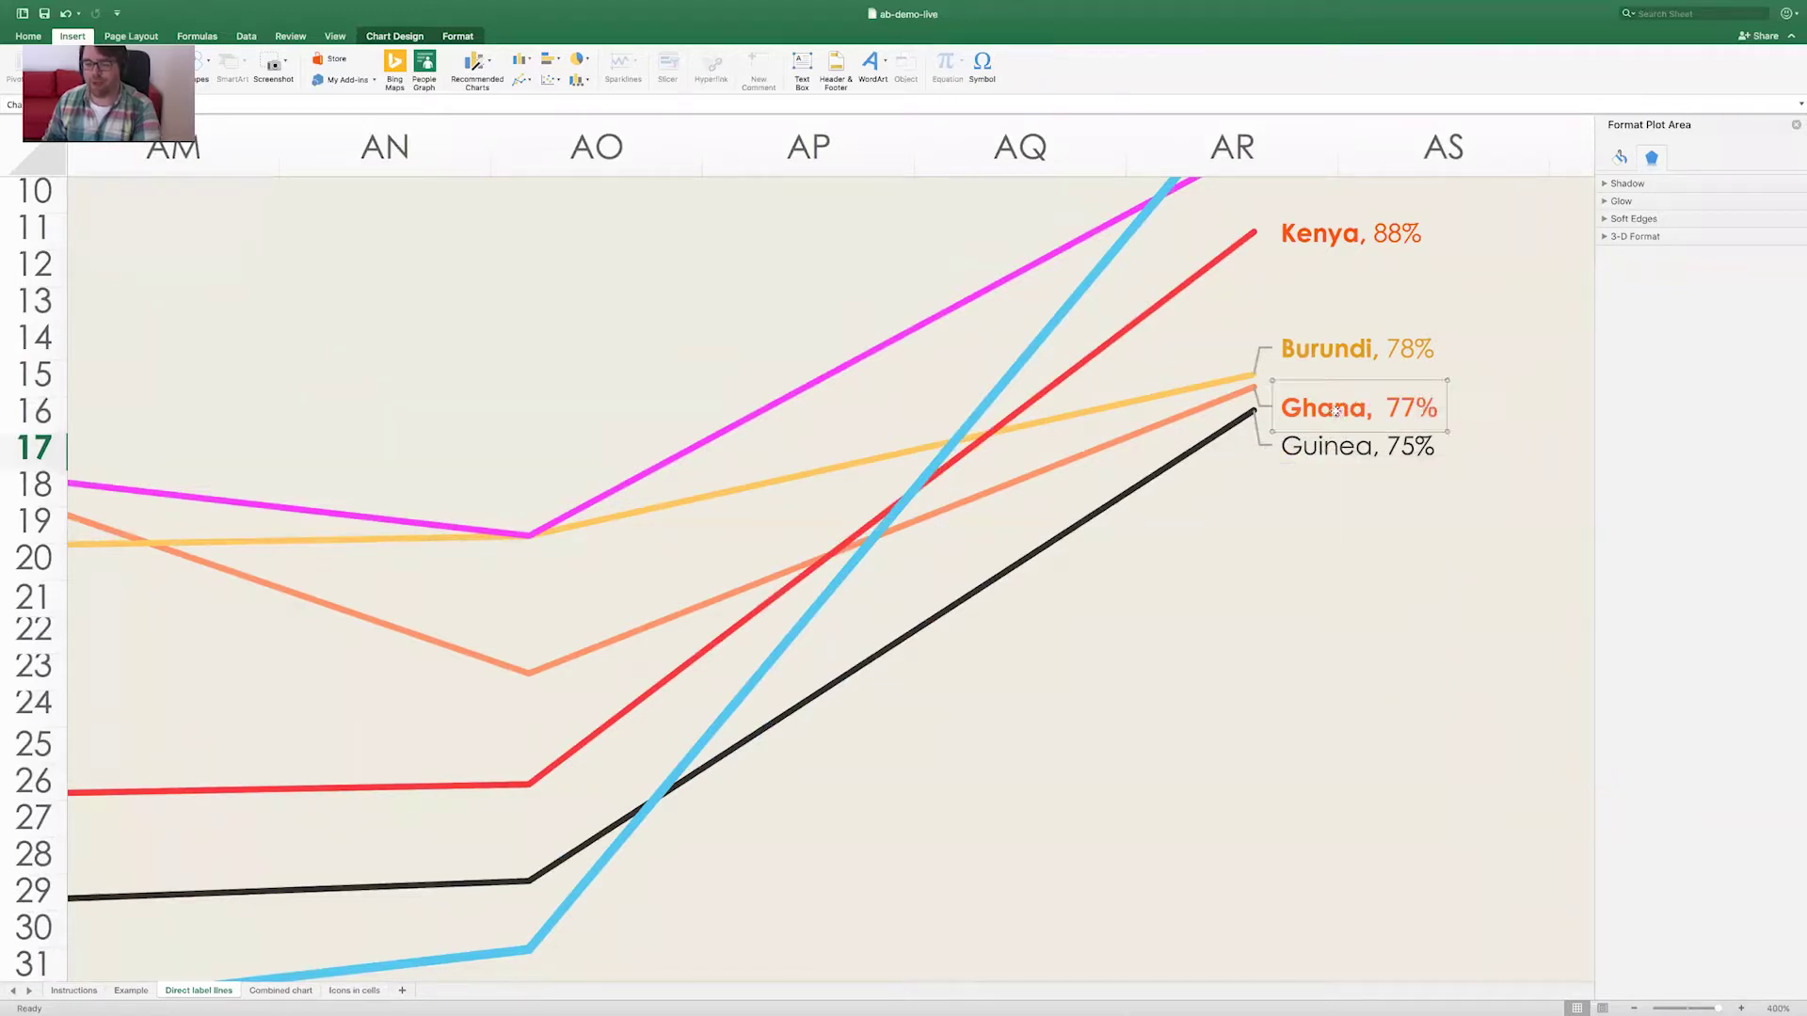
pyautogui.moveTo(1330, 381); pyautogui.dragTo(1329, 360)
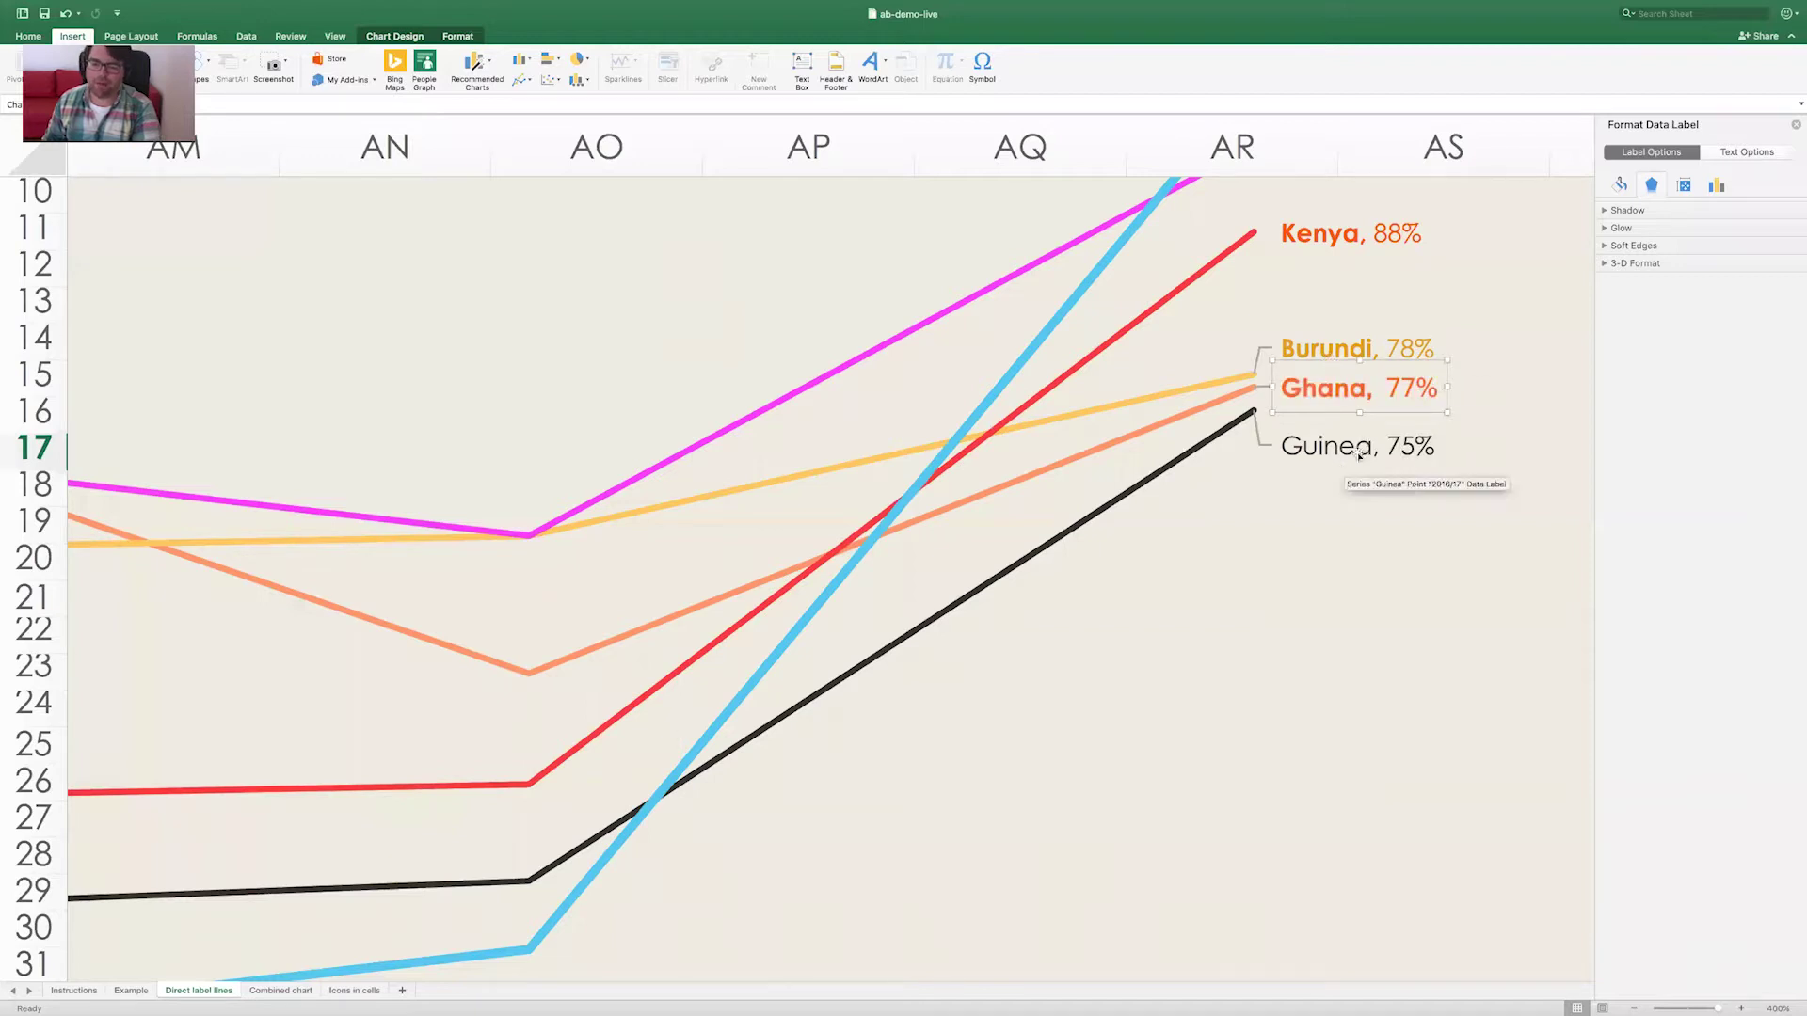
pyautogui.click(1354, 481)
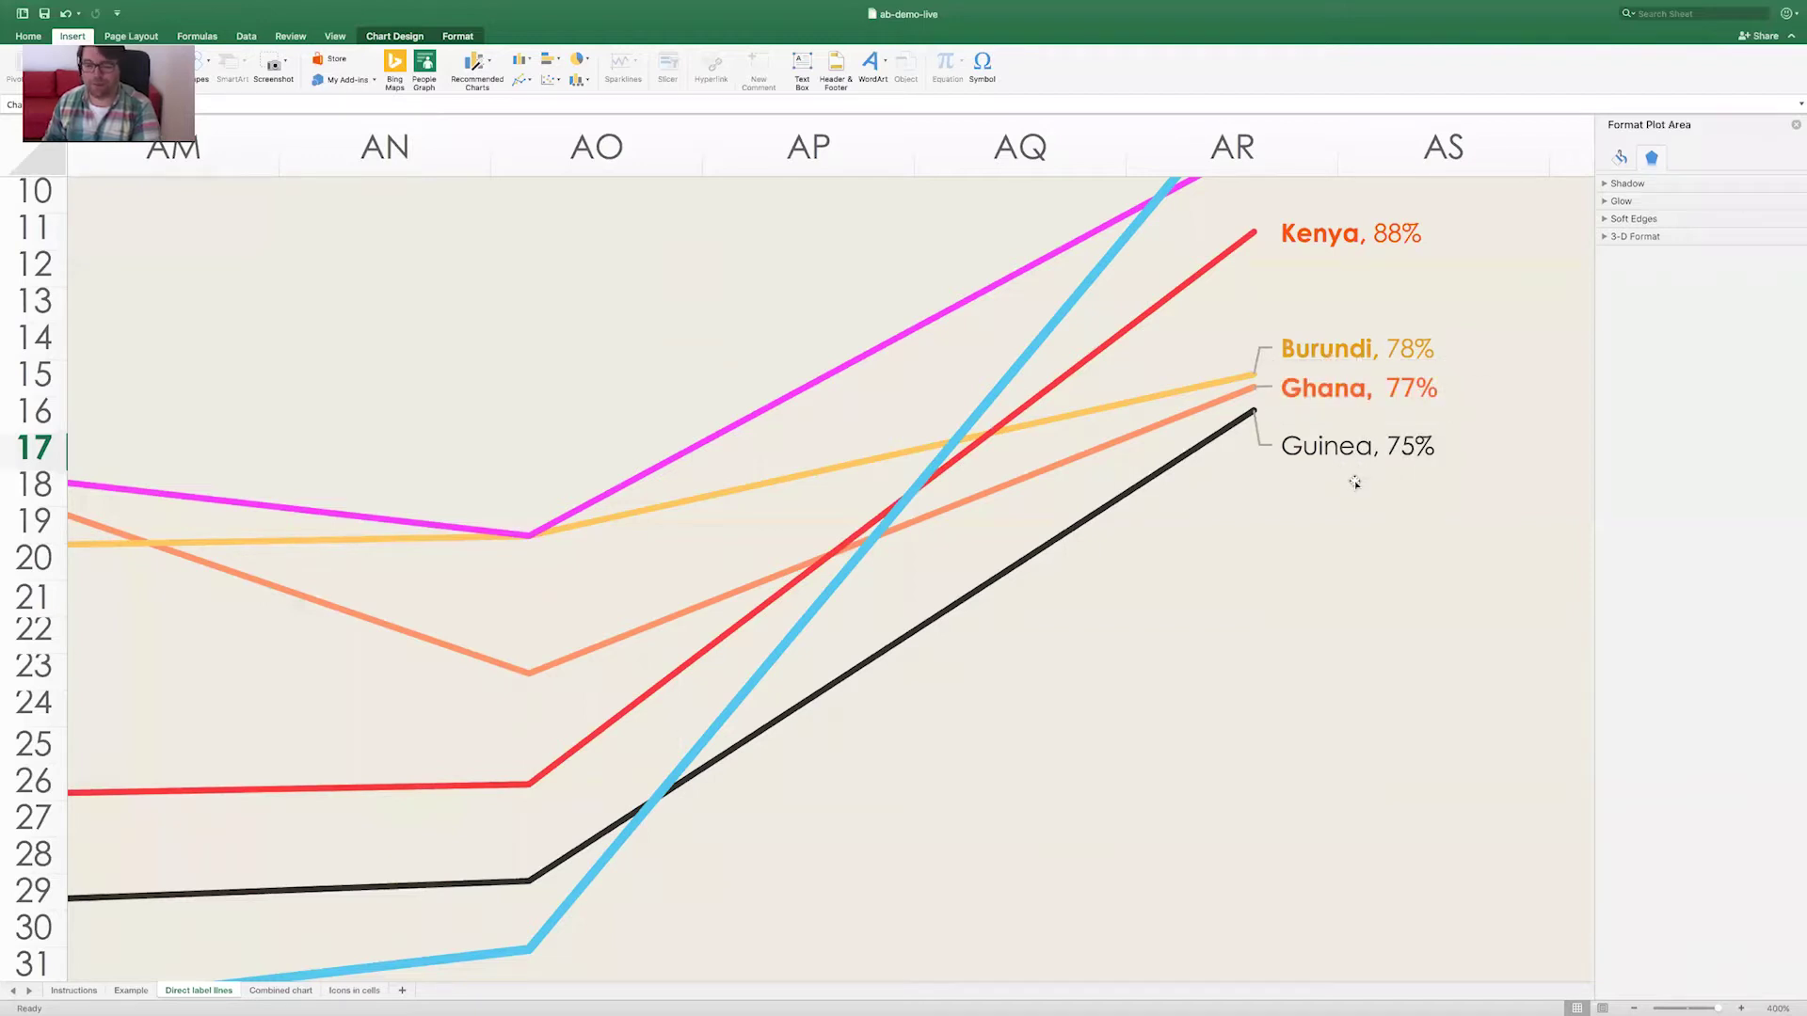
# Turn off the leader line of the Guinea data label and turn it back on
pyautogui.click(1316, 456)
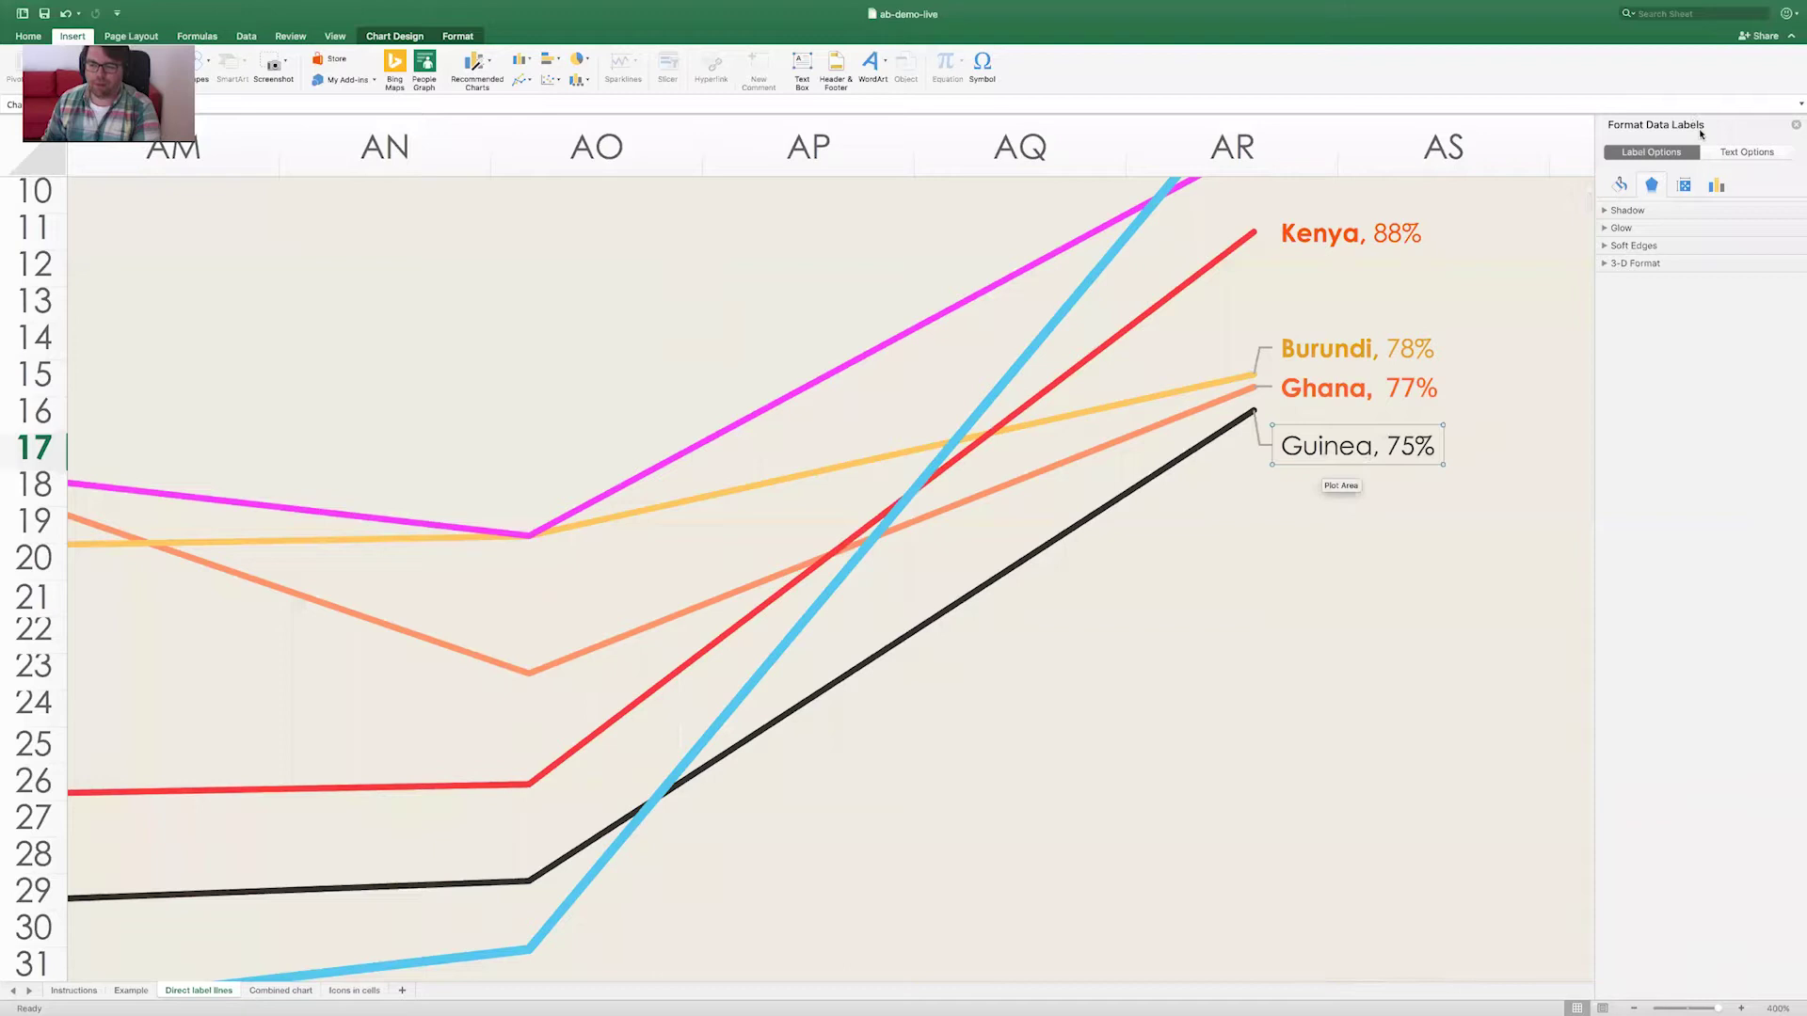
pyautogui.click(1369, 446)
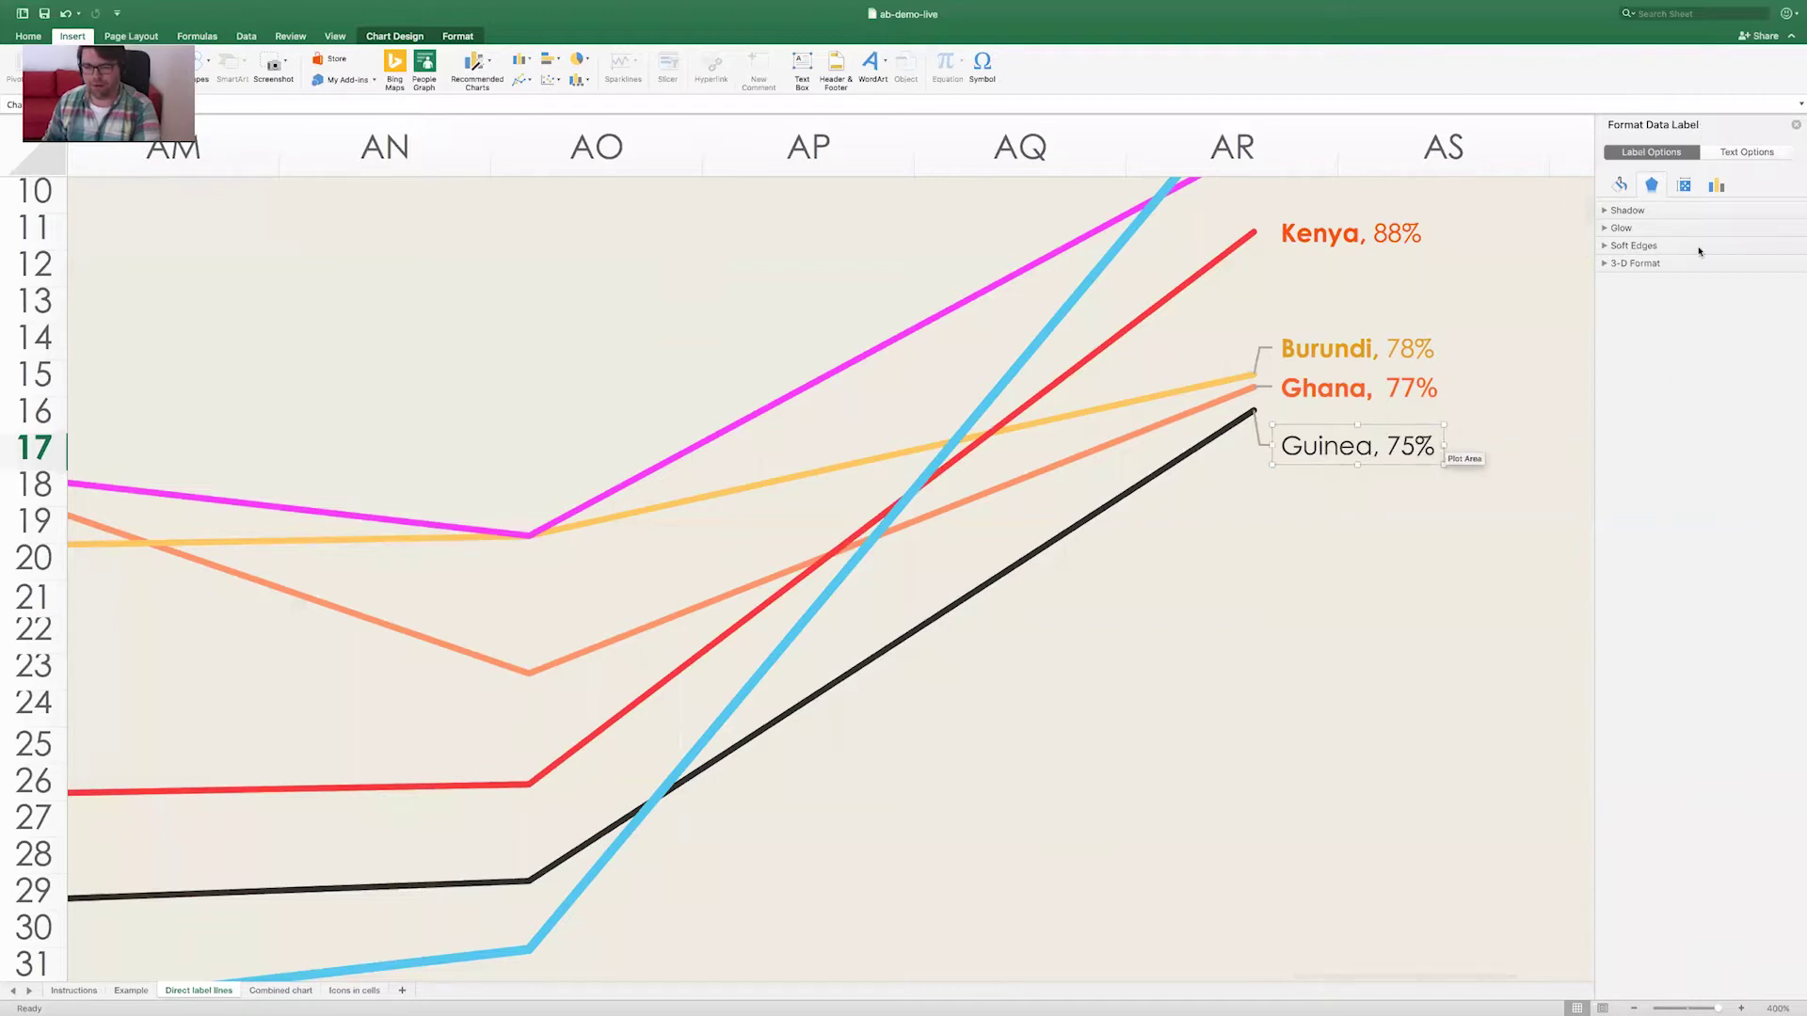
pyautogui.click(1717, 185)
pyautogui.click(1633, 210)
pyautogui.click(1612, 320)
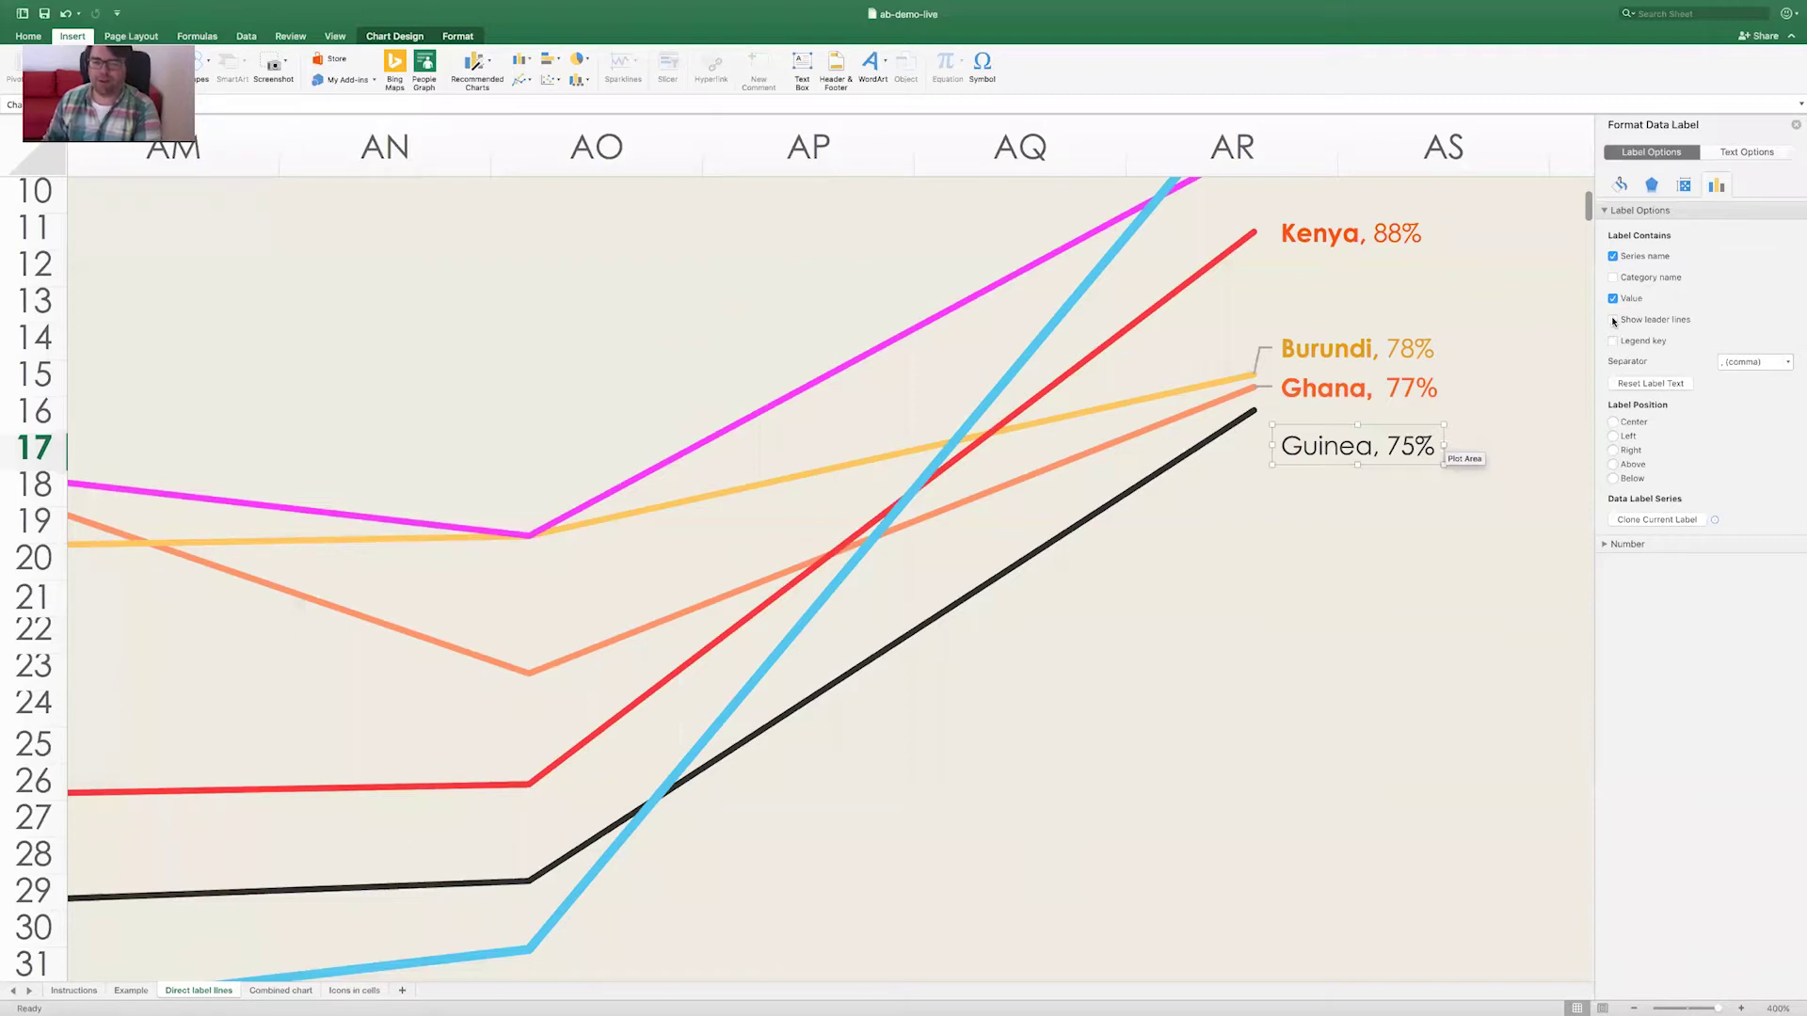
pyautogui.click(1613, 320)
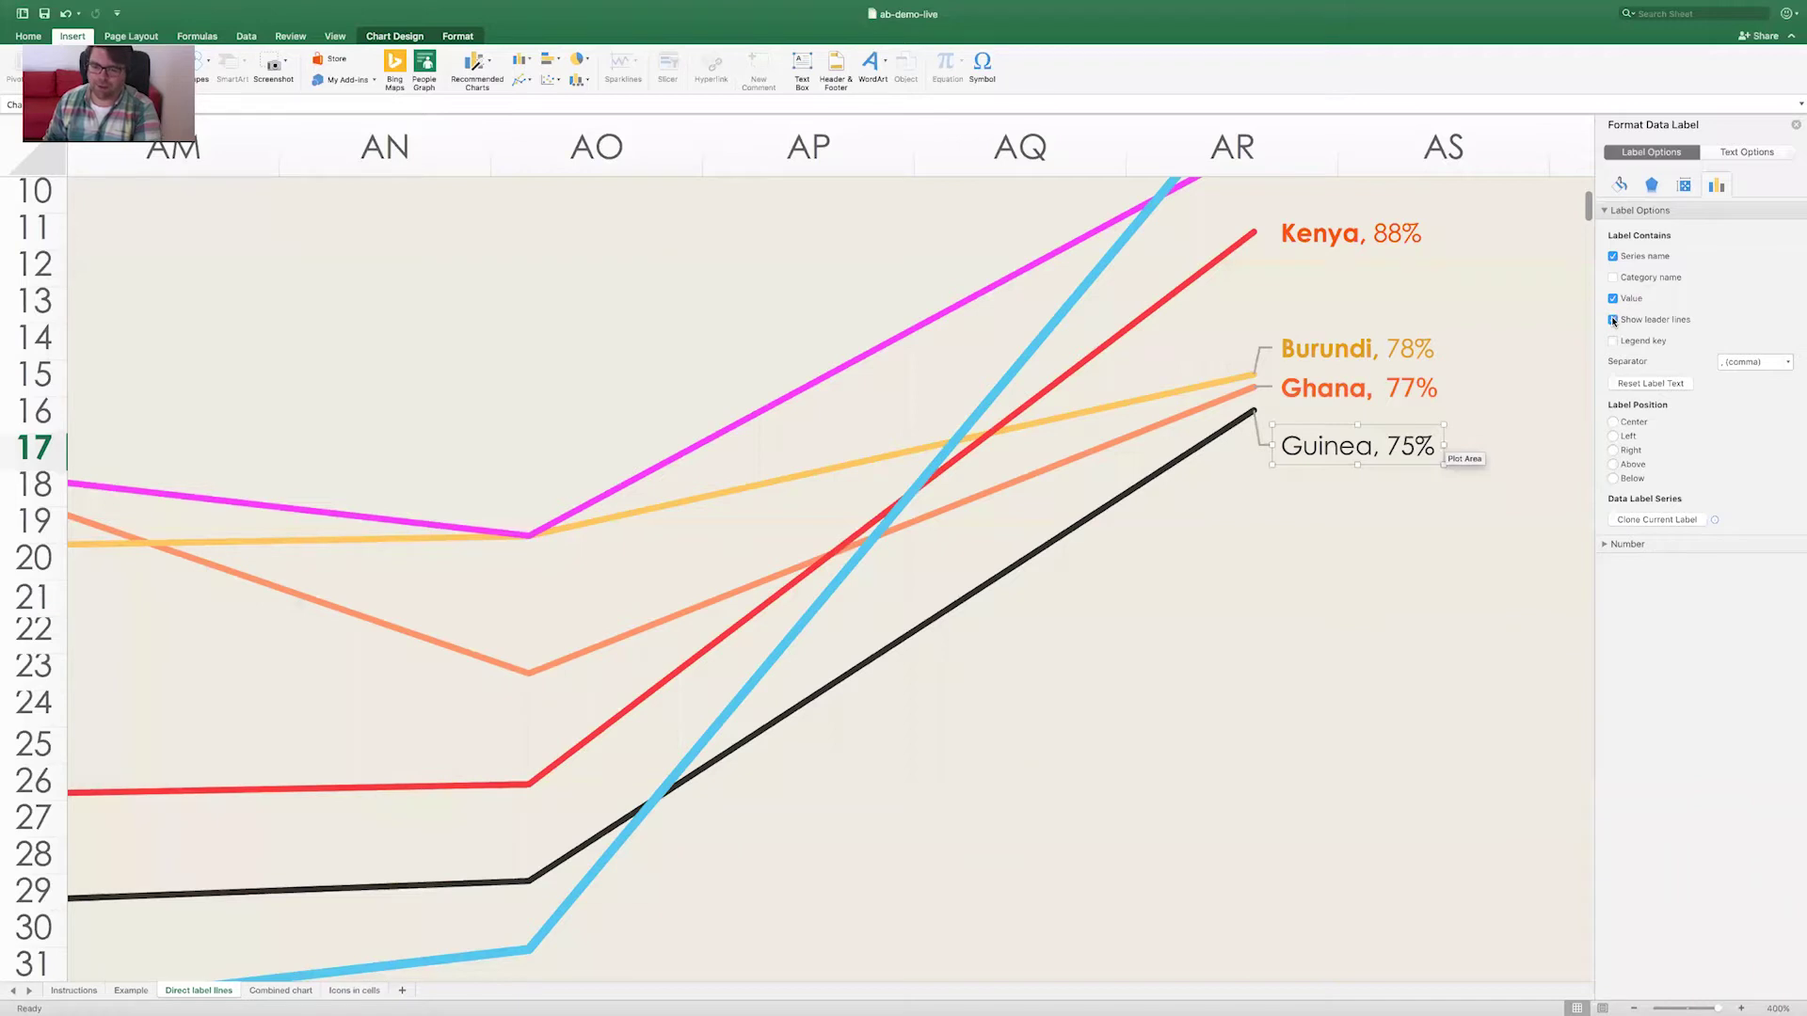
# Make only the series name in the Guinea data label bold
pyautogui.tripleClick(1333, 444)
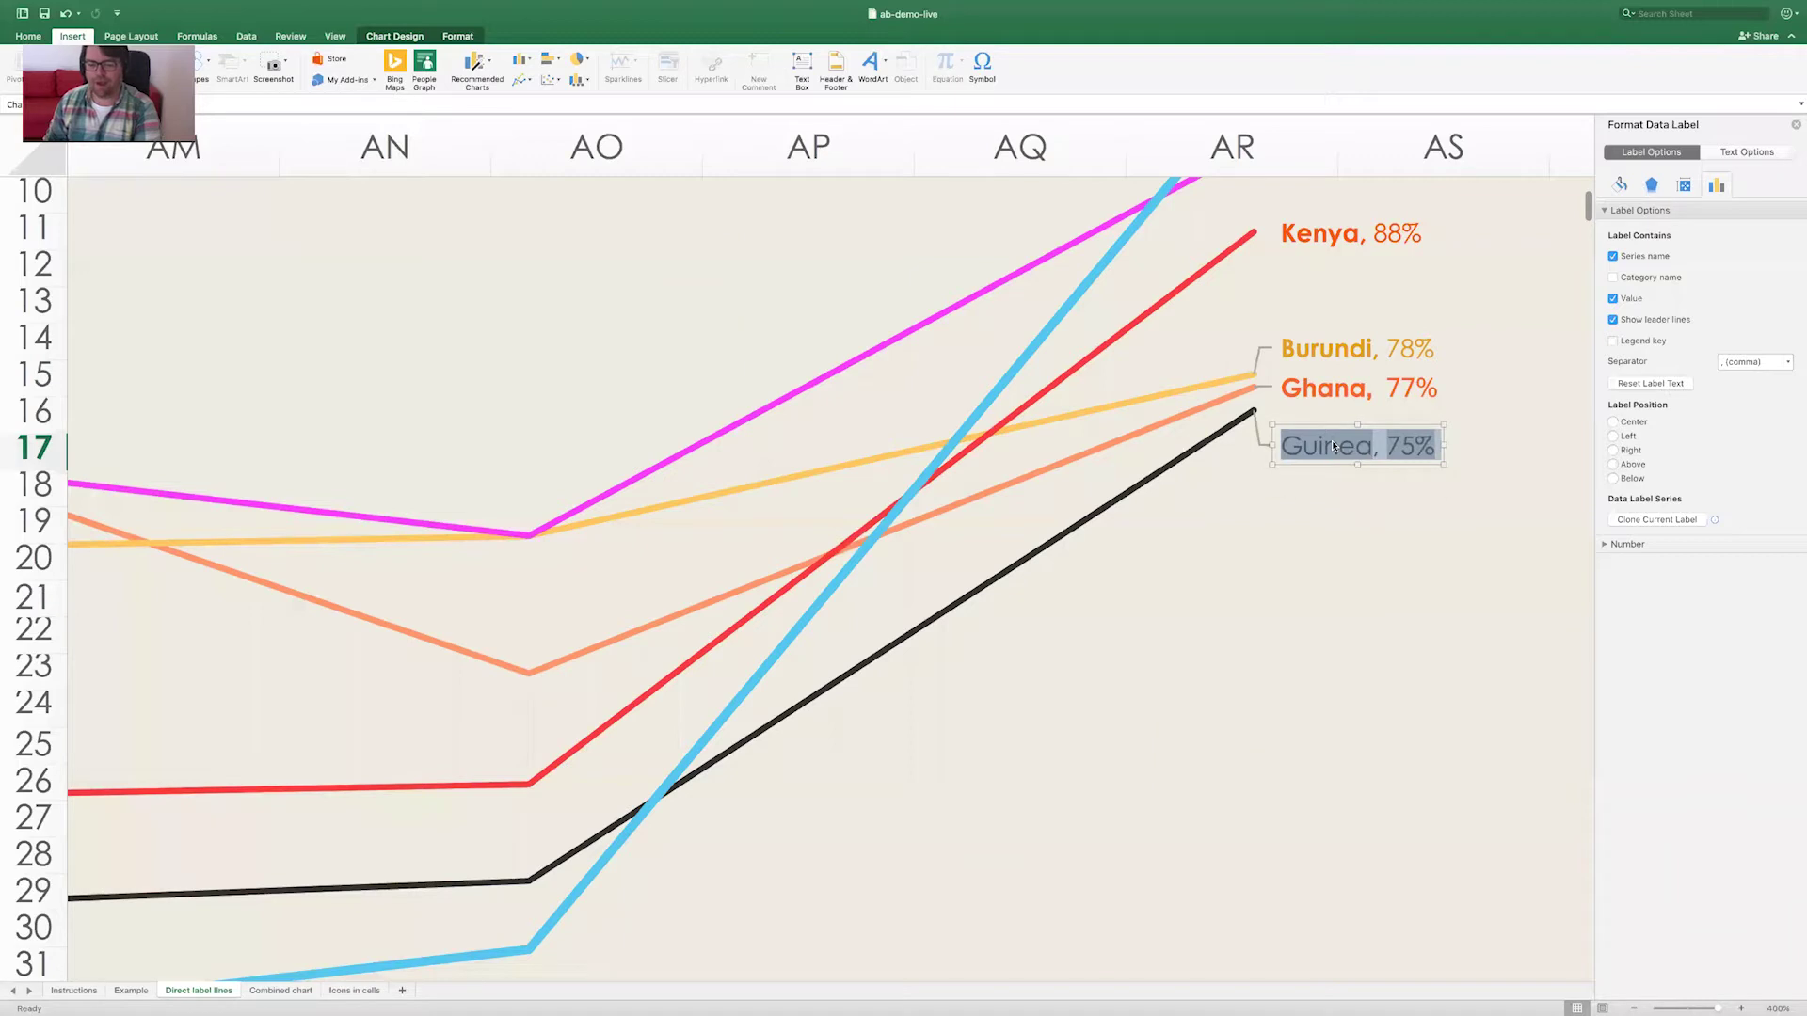
pyautogui.click(1374, 446)
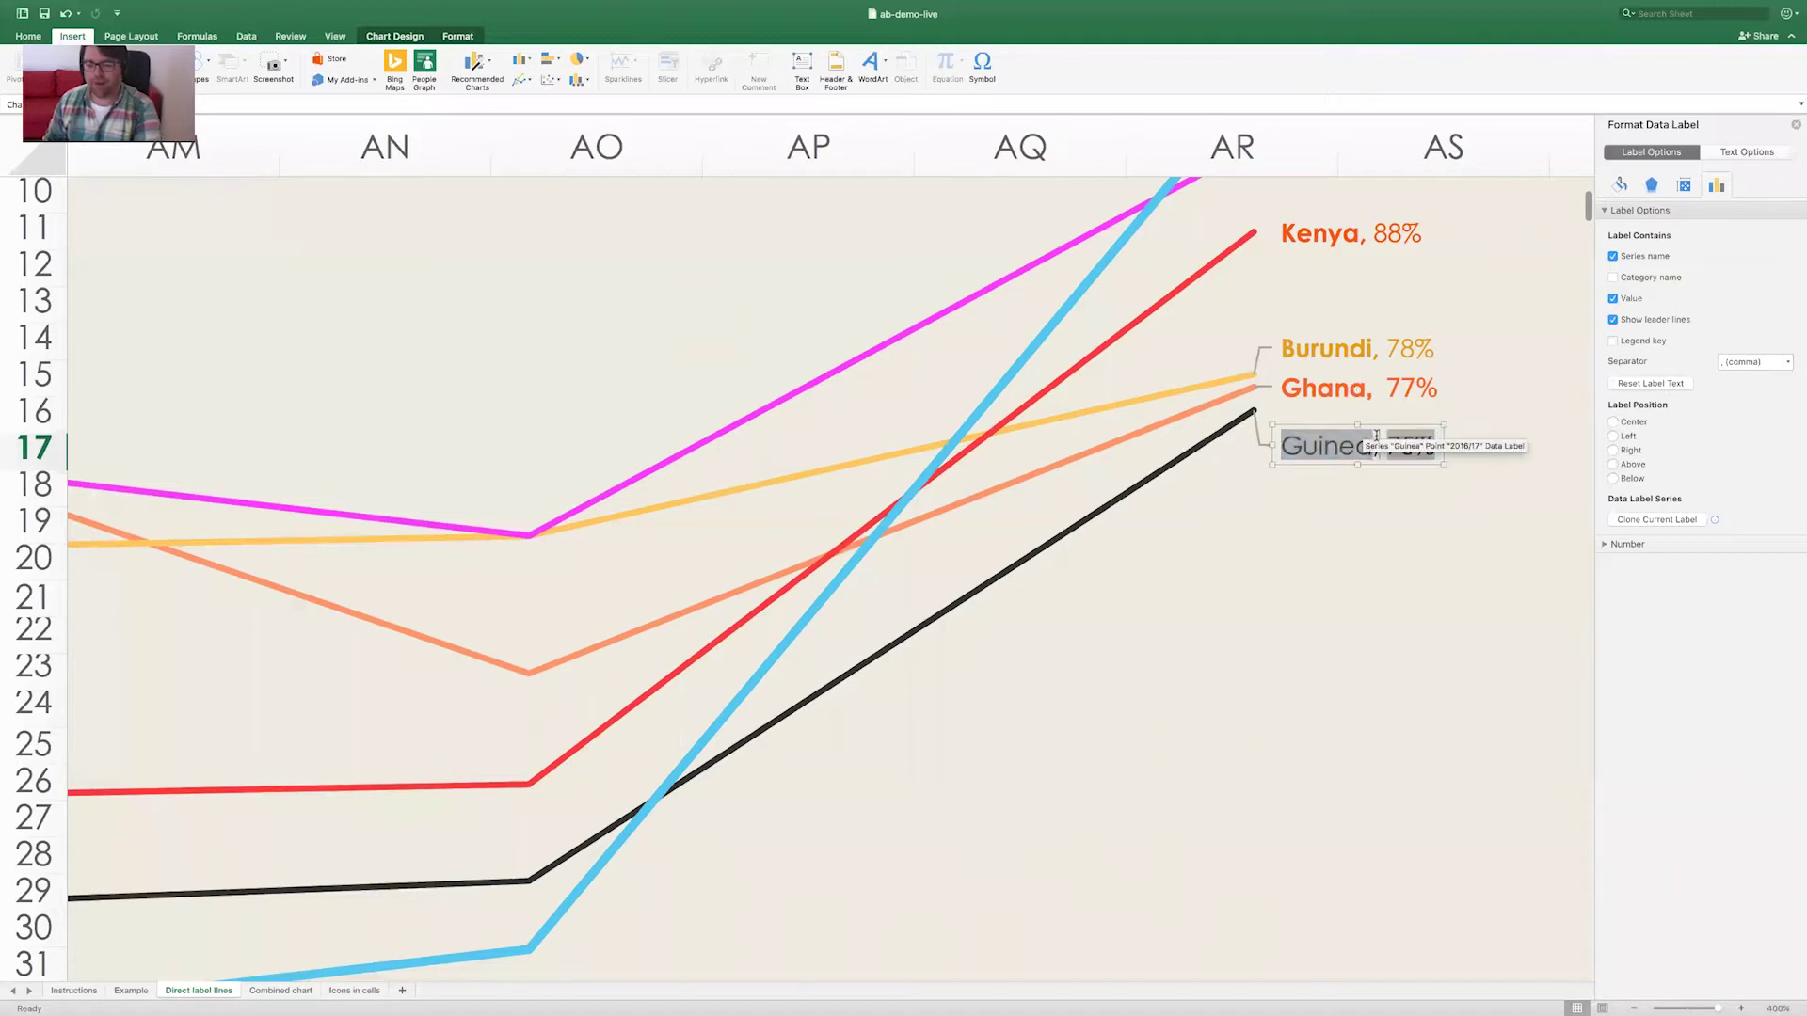
pyautogui.doubleClick(1364, 434)
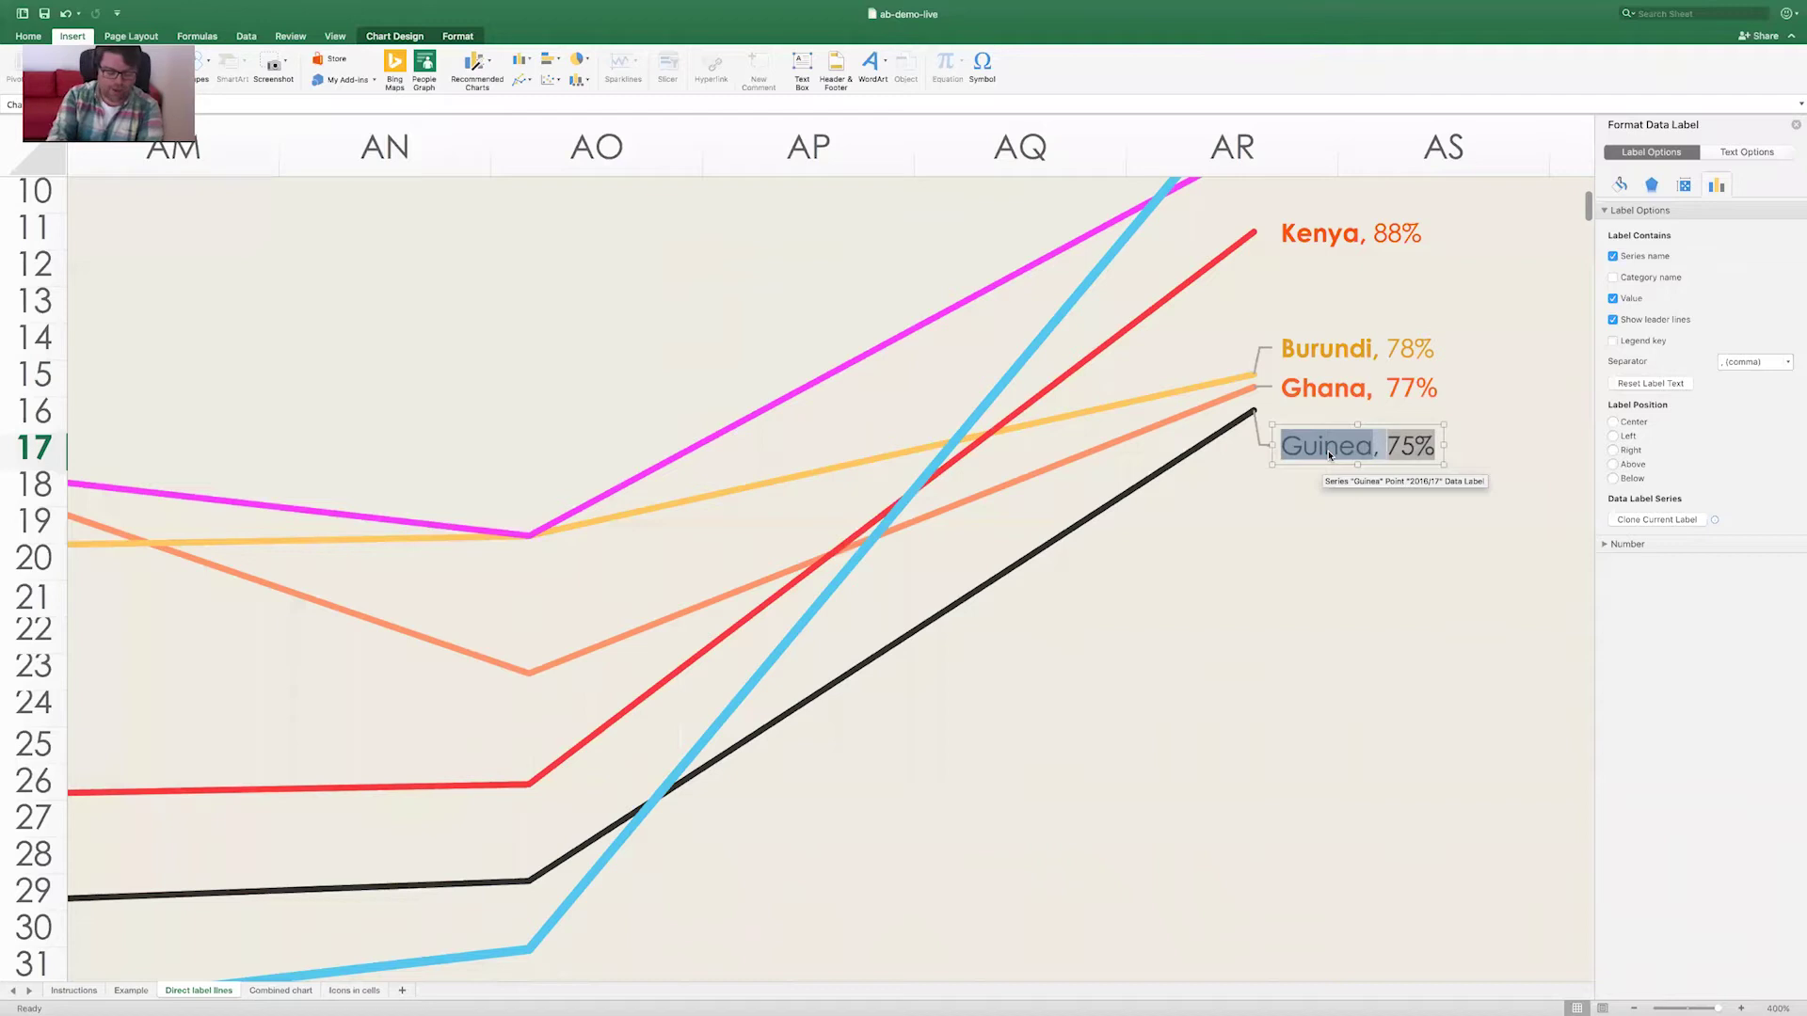
pyautogui.press('super+b')
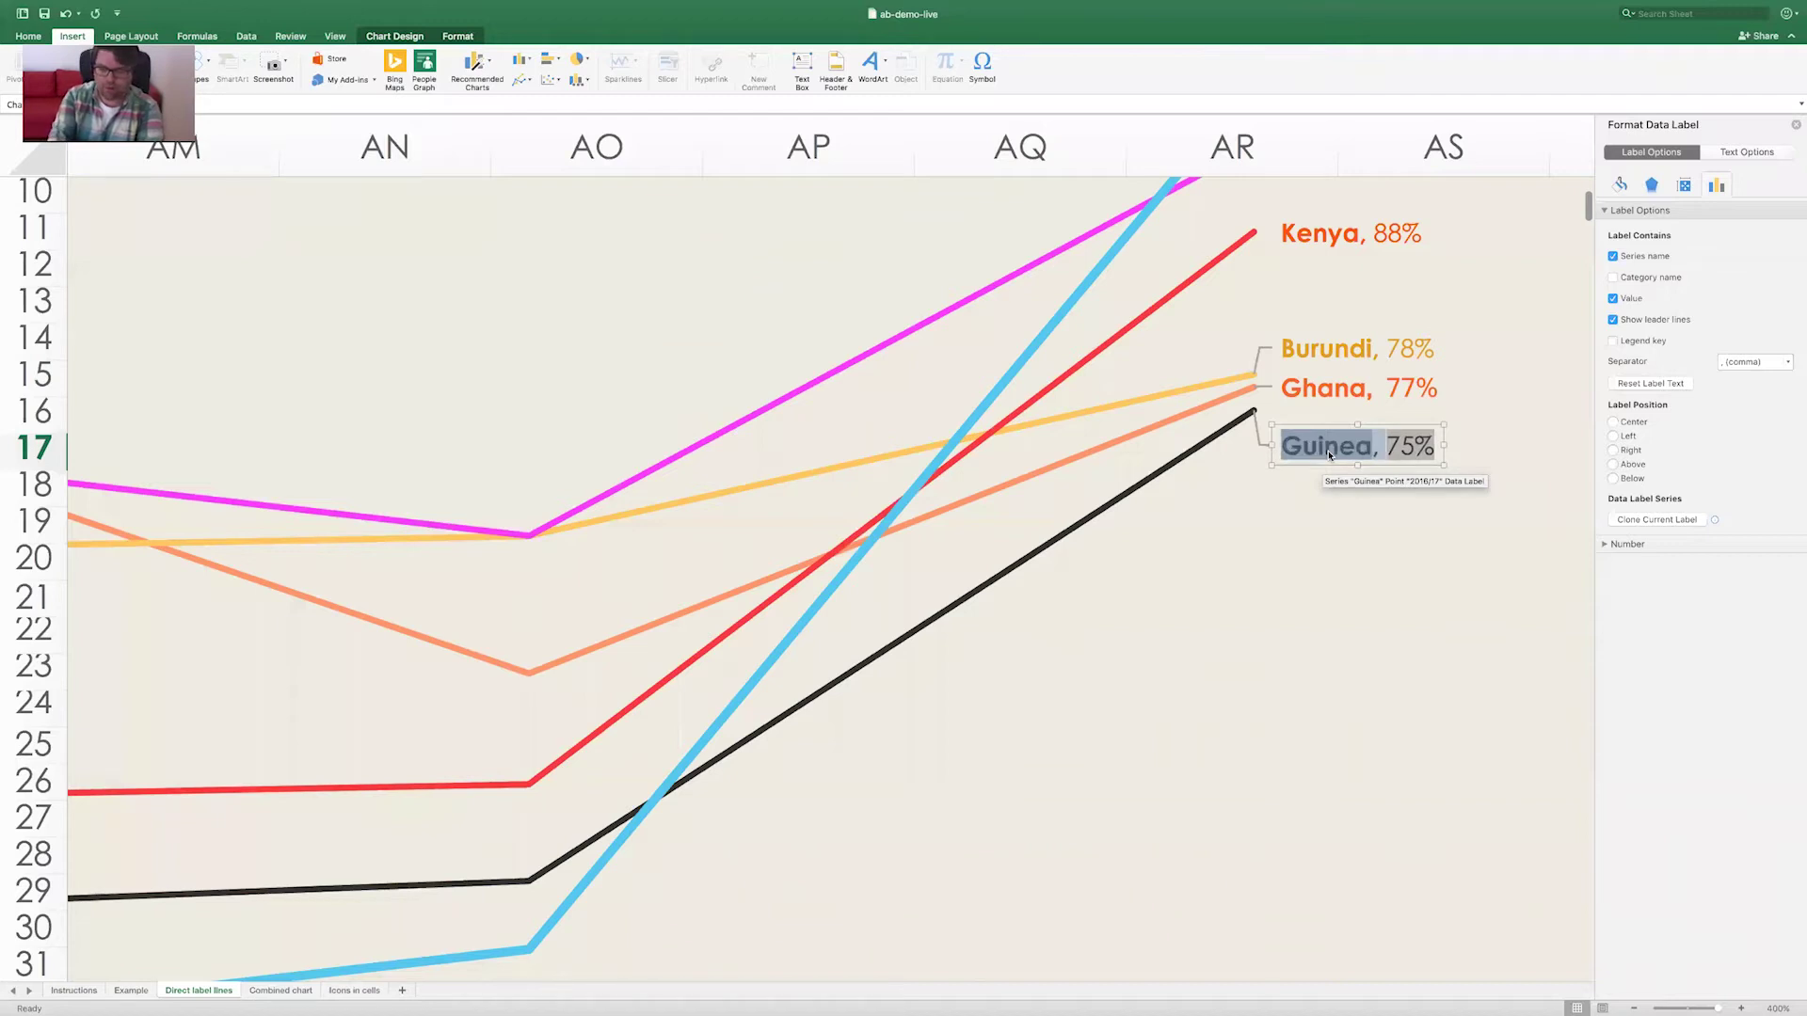
pyautogui.click(1259, 479)
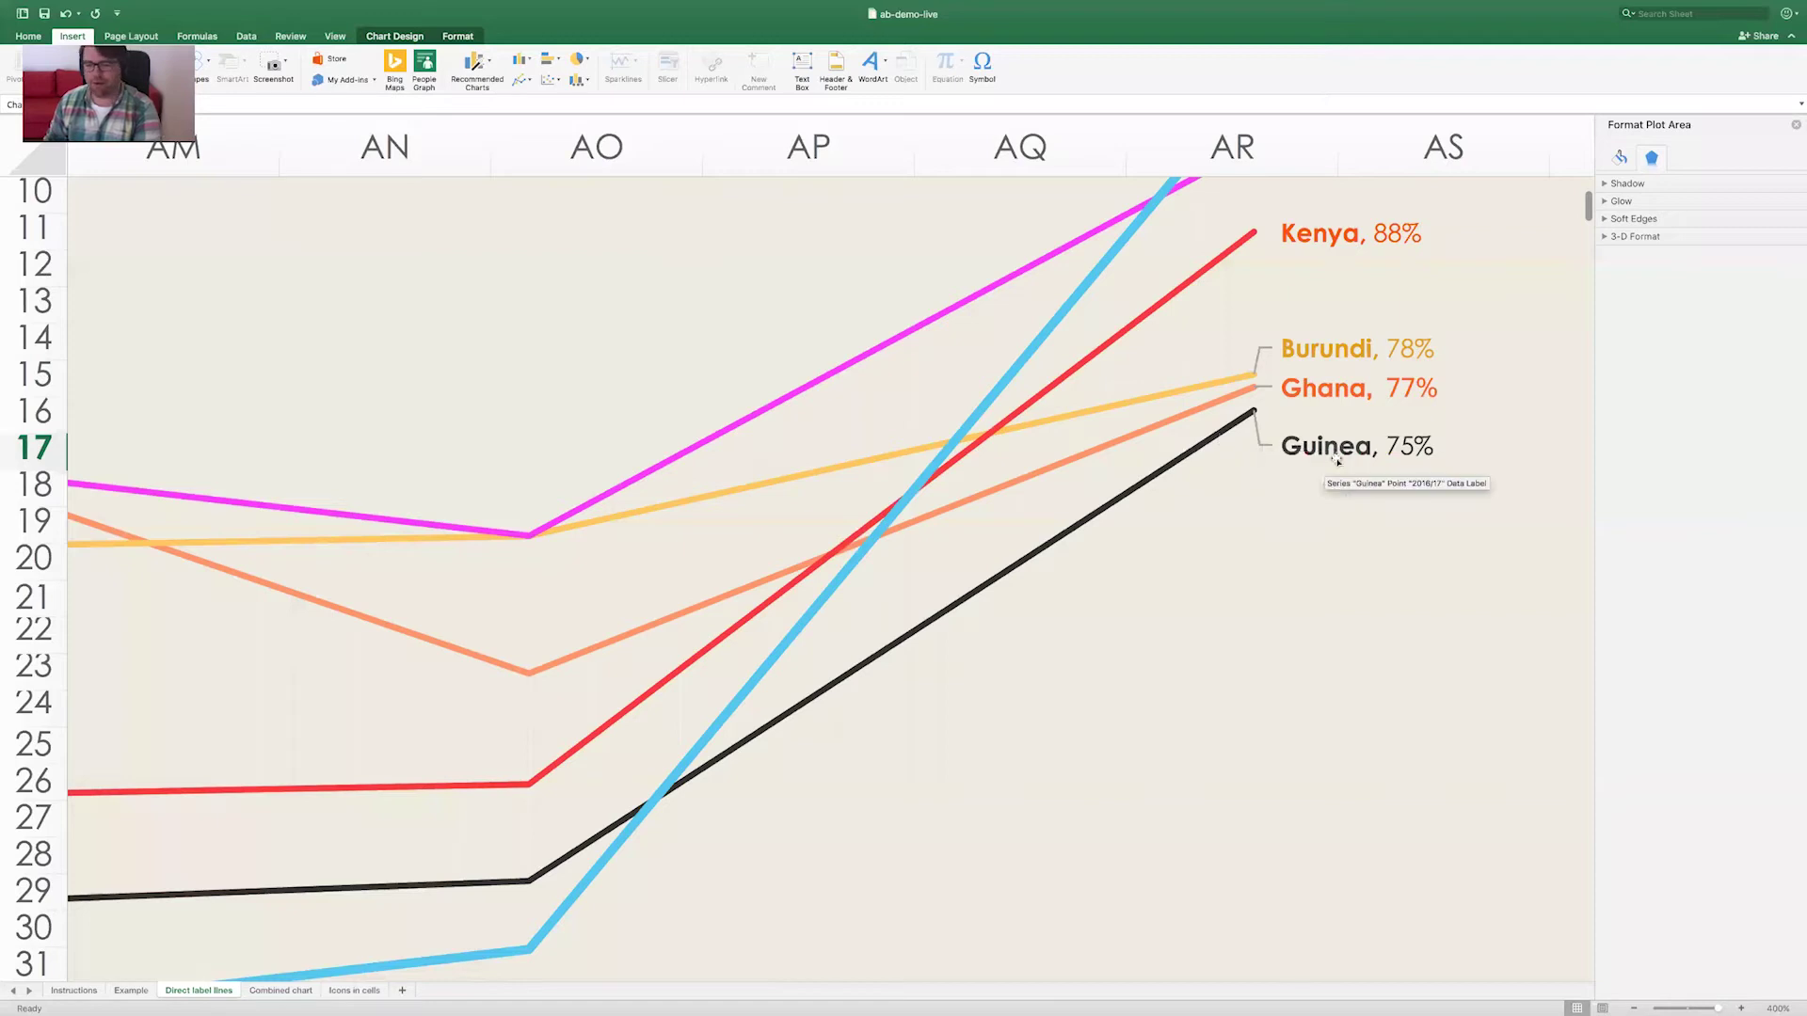
# Change the font colour of the series name in the Ghana data label to a lighter orange
pyautogui.click(1328, 390)
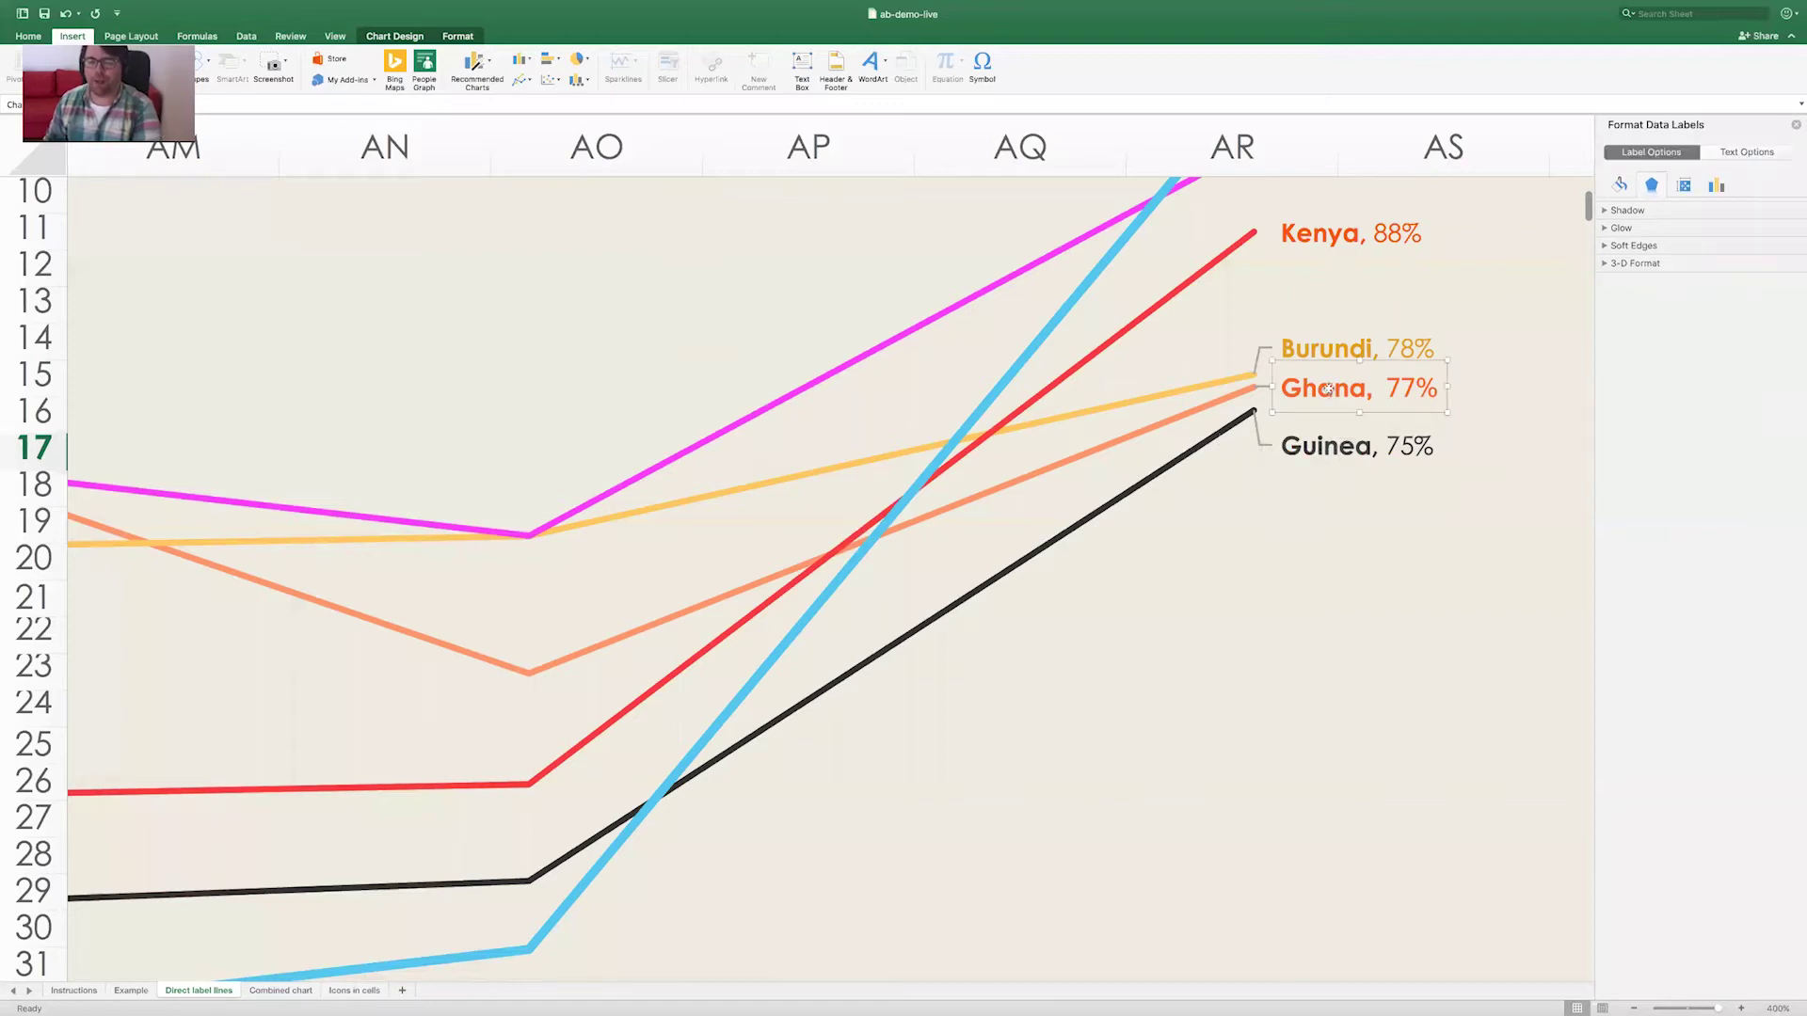
pyautogui.click(1328, 390)
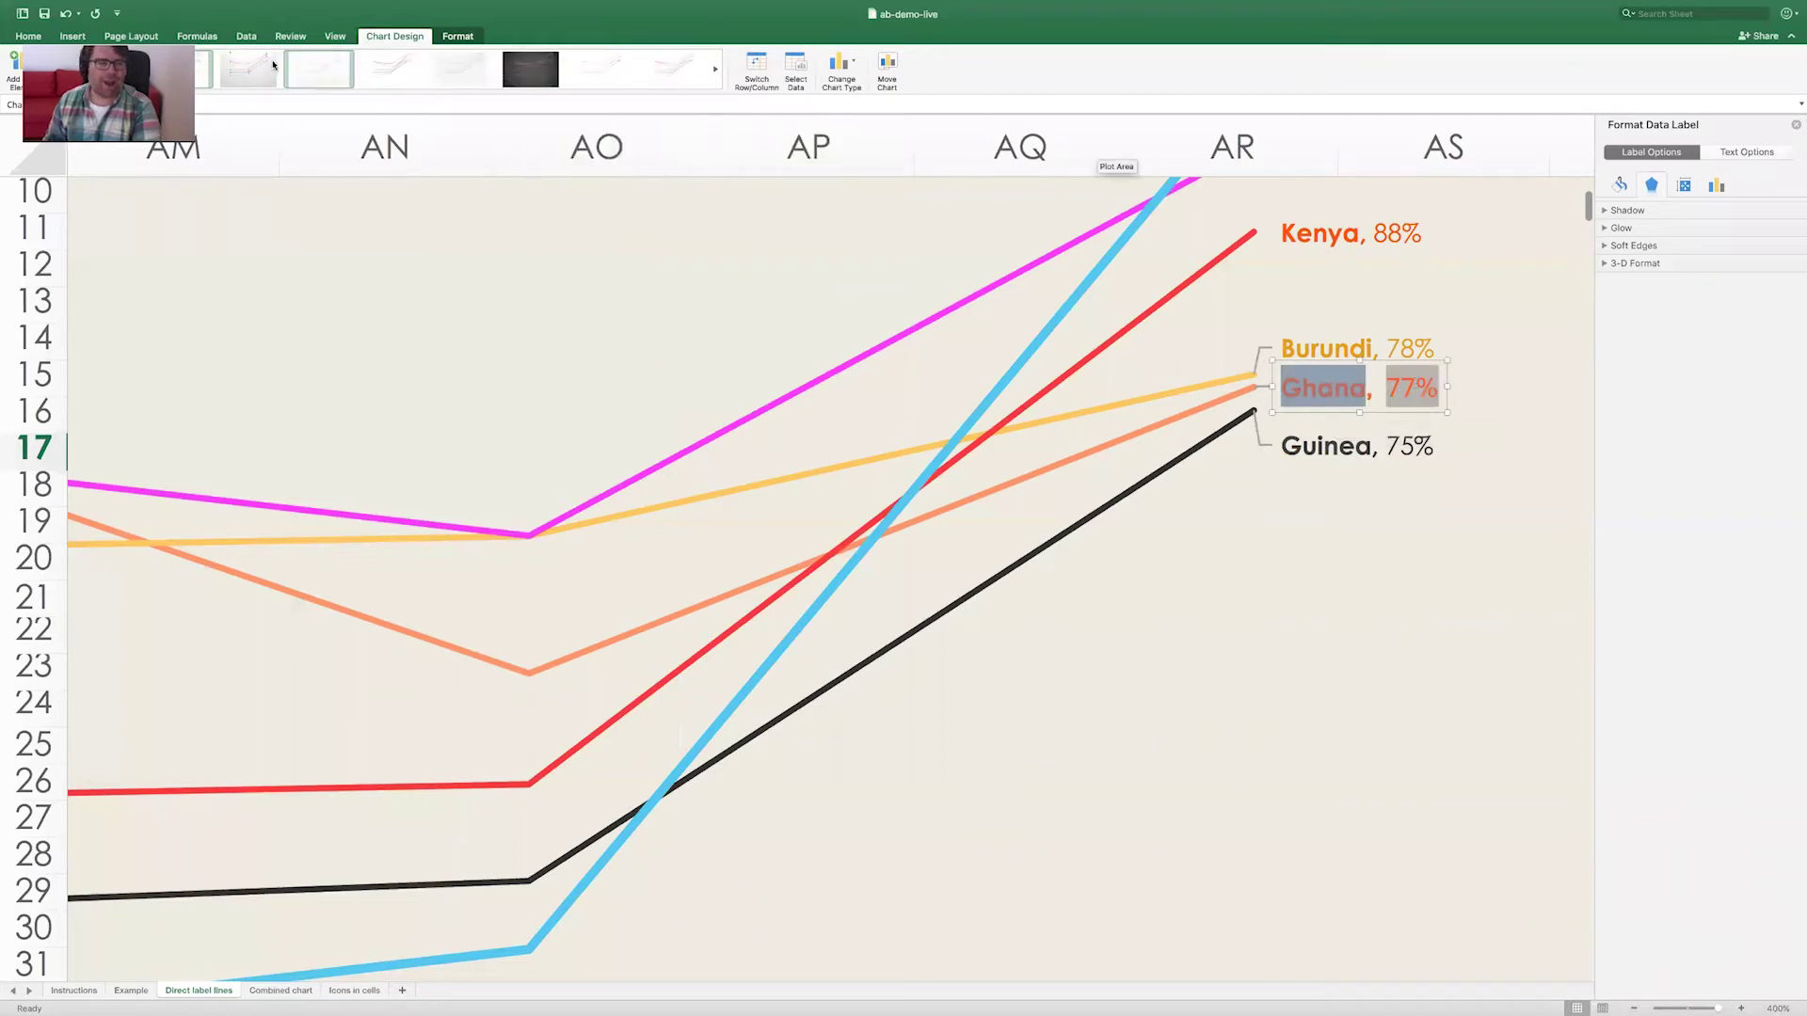
pyautogui.click(28, 36)
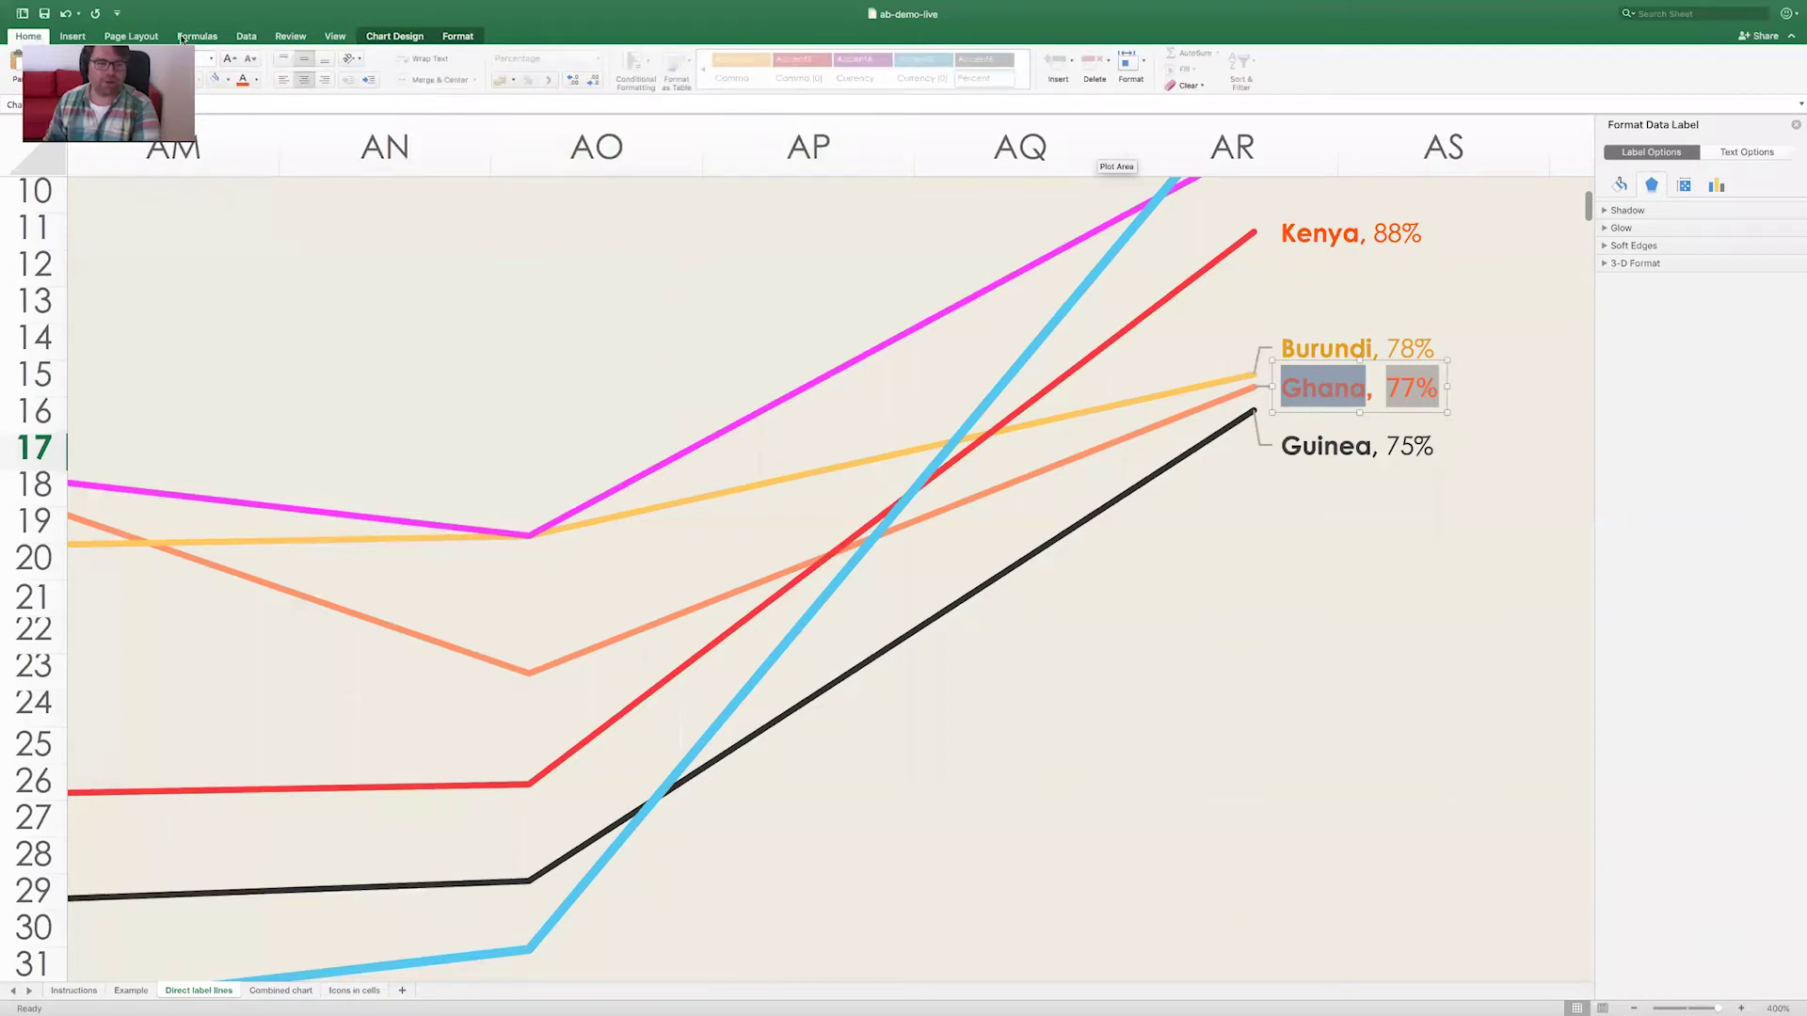
pyautogui.click(256, 80)
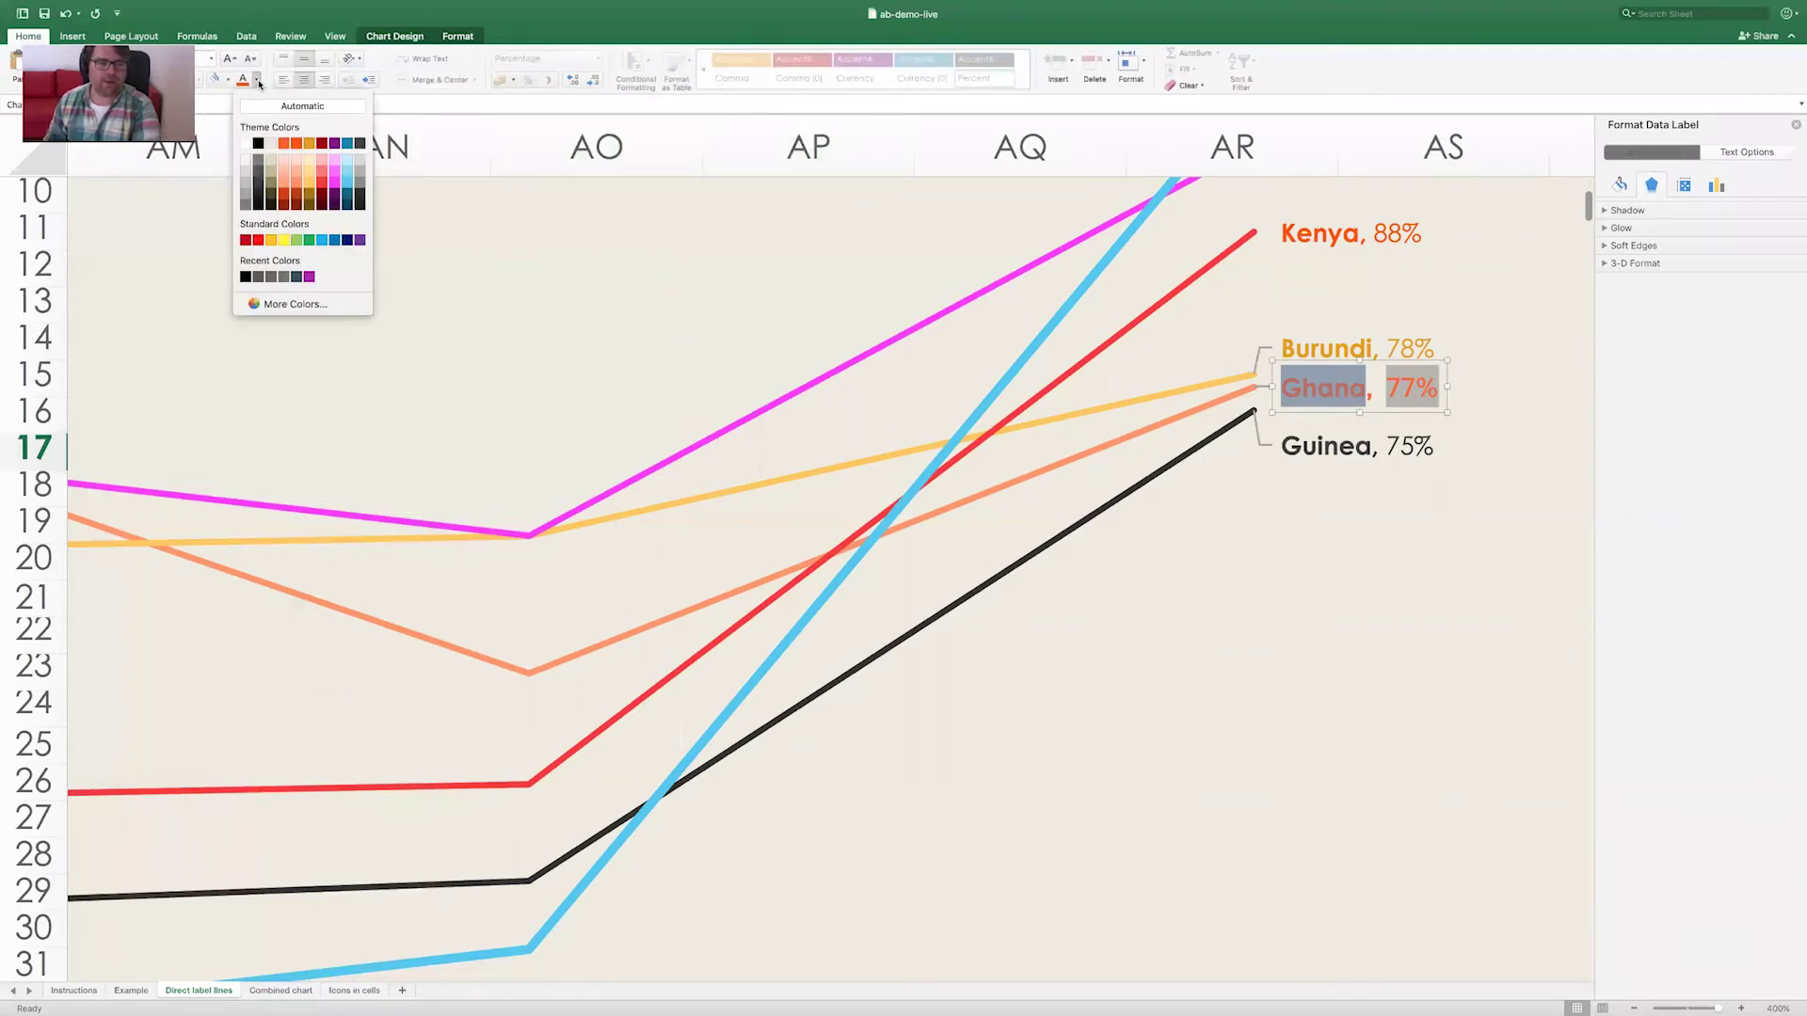
pyautogui.click(285, 181)
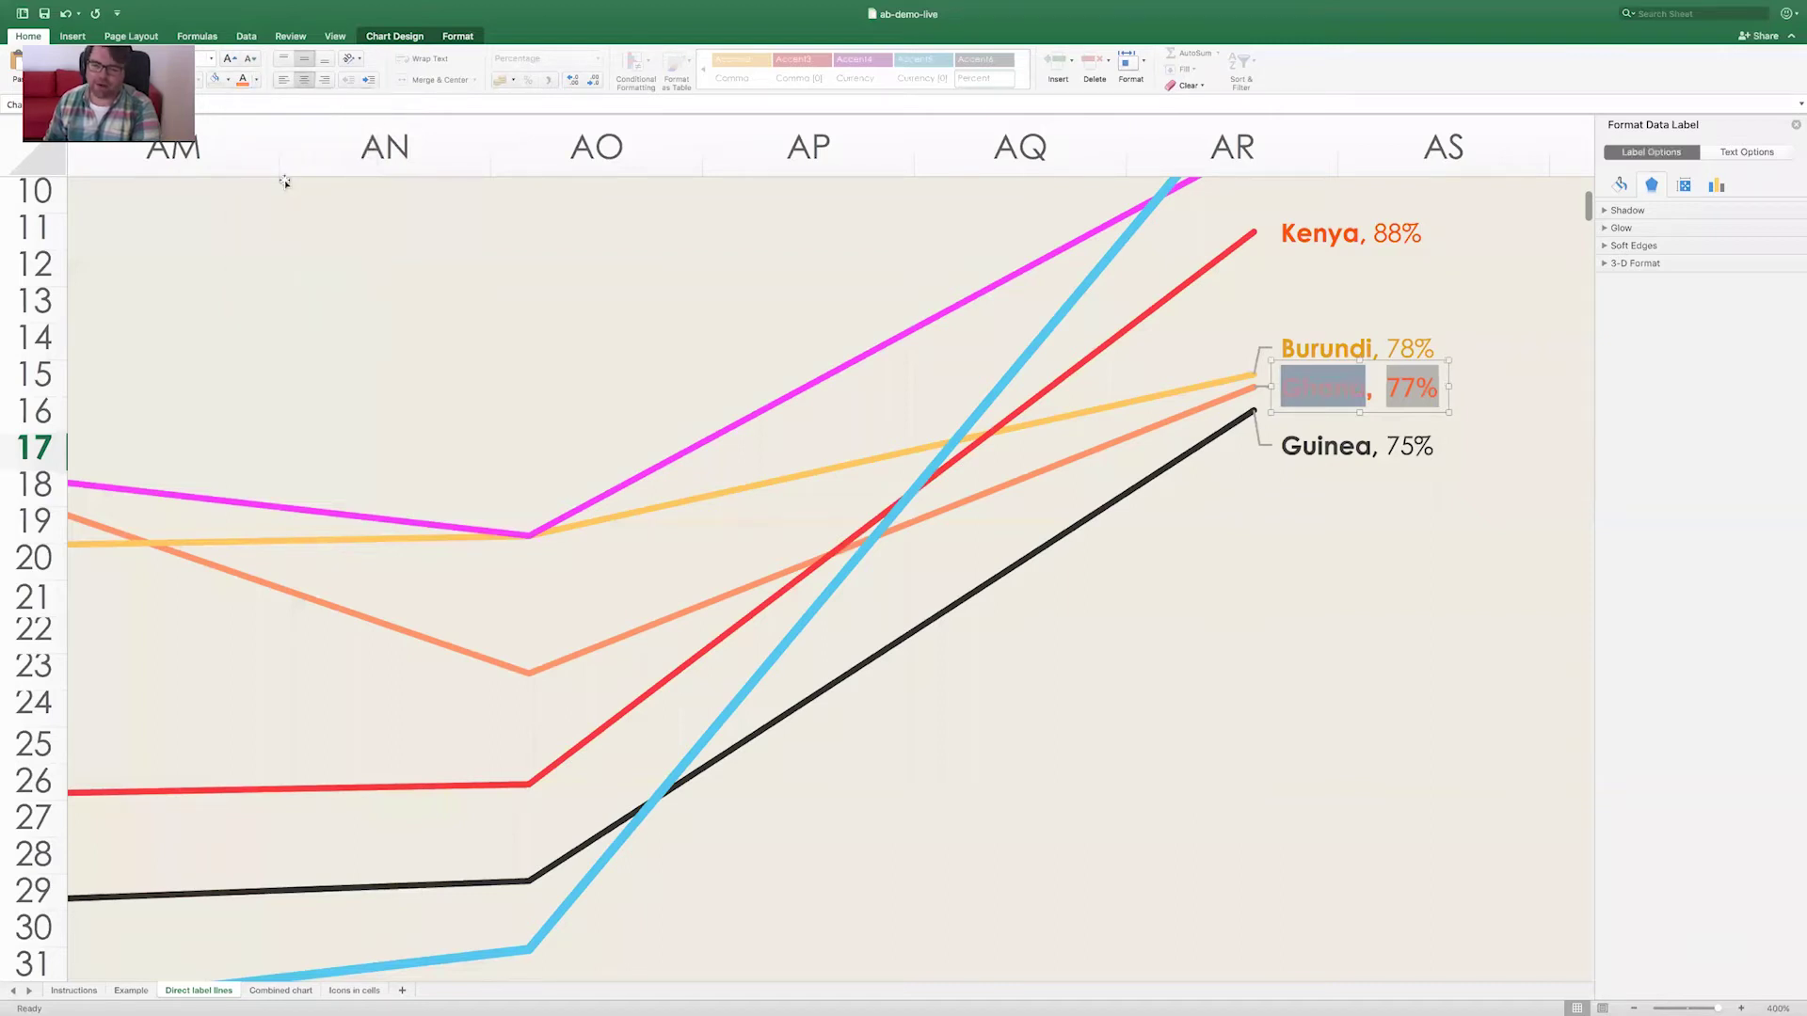
pyautogui.click(1355, 475)
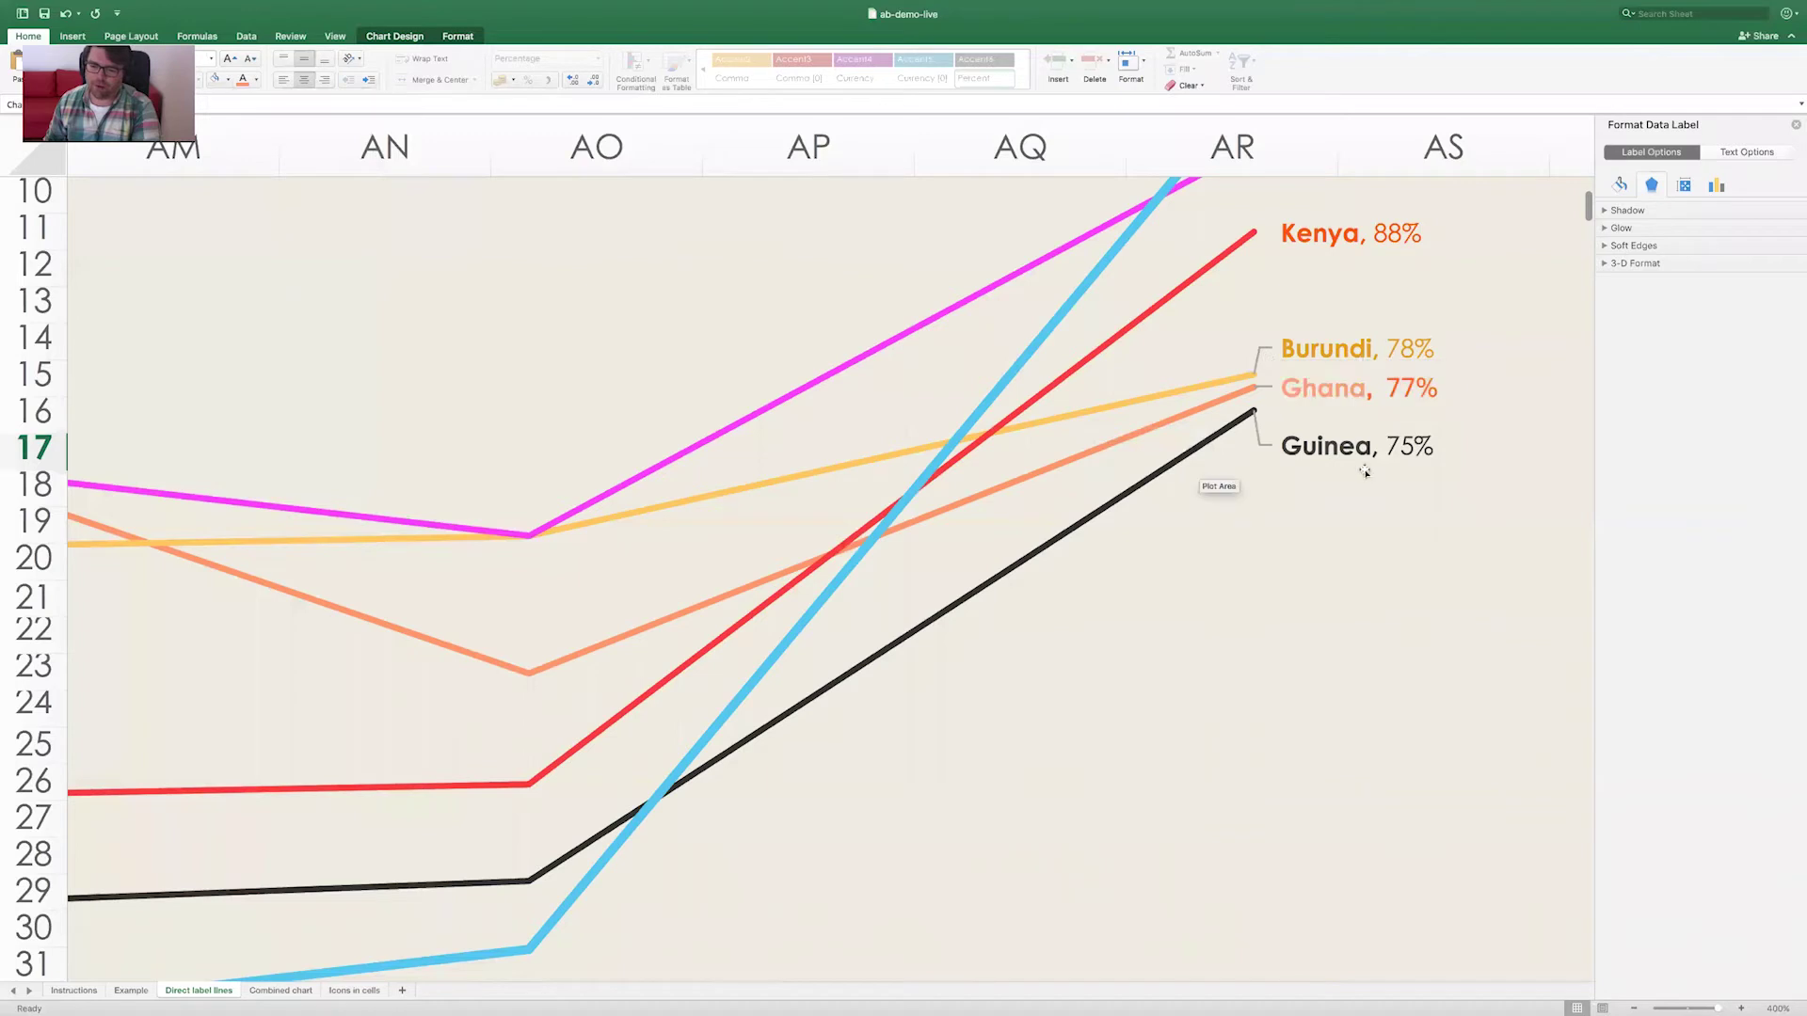
# Set the font colour of the whole Ghana data label, name and value, to the theme's orange-red
pyautogui.click(1336, 392)
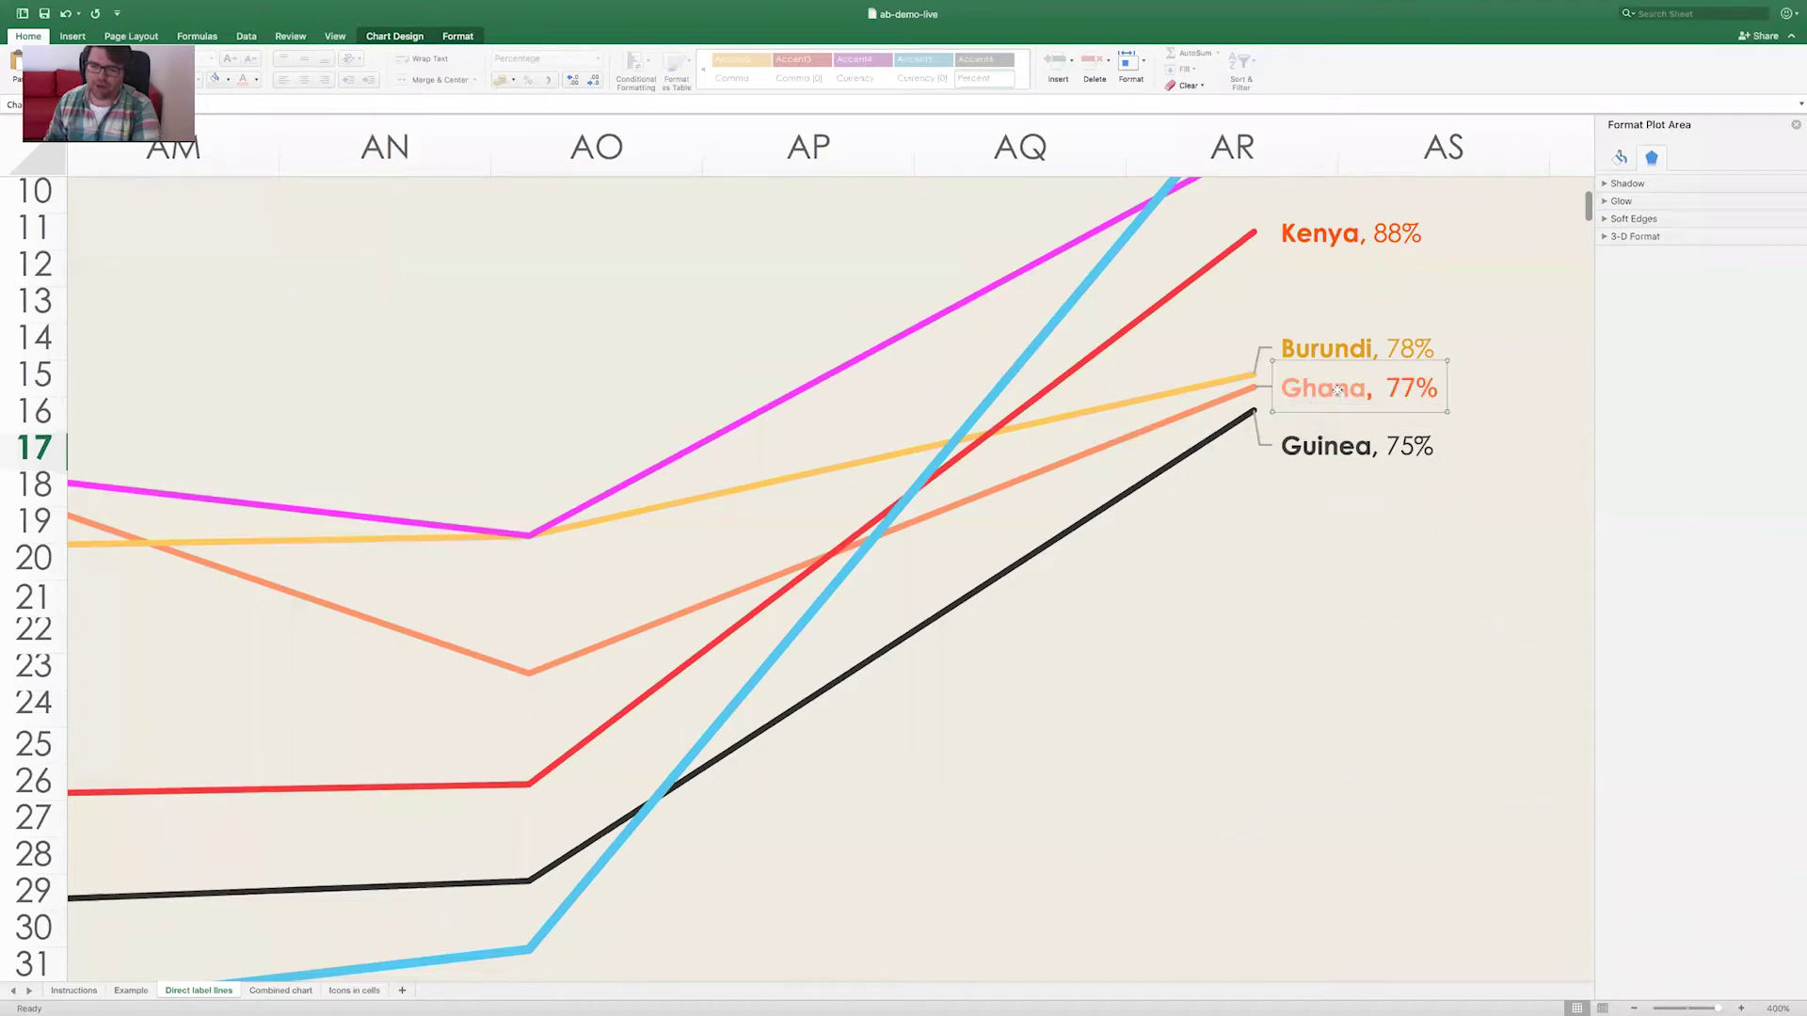
pyautogui.tripleClick(1360, 388)
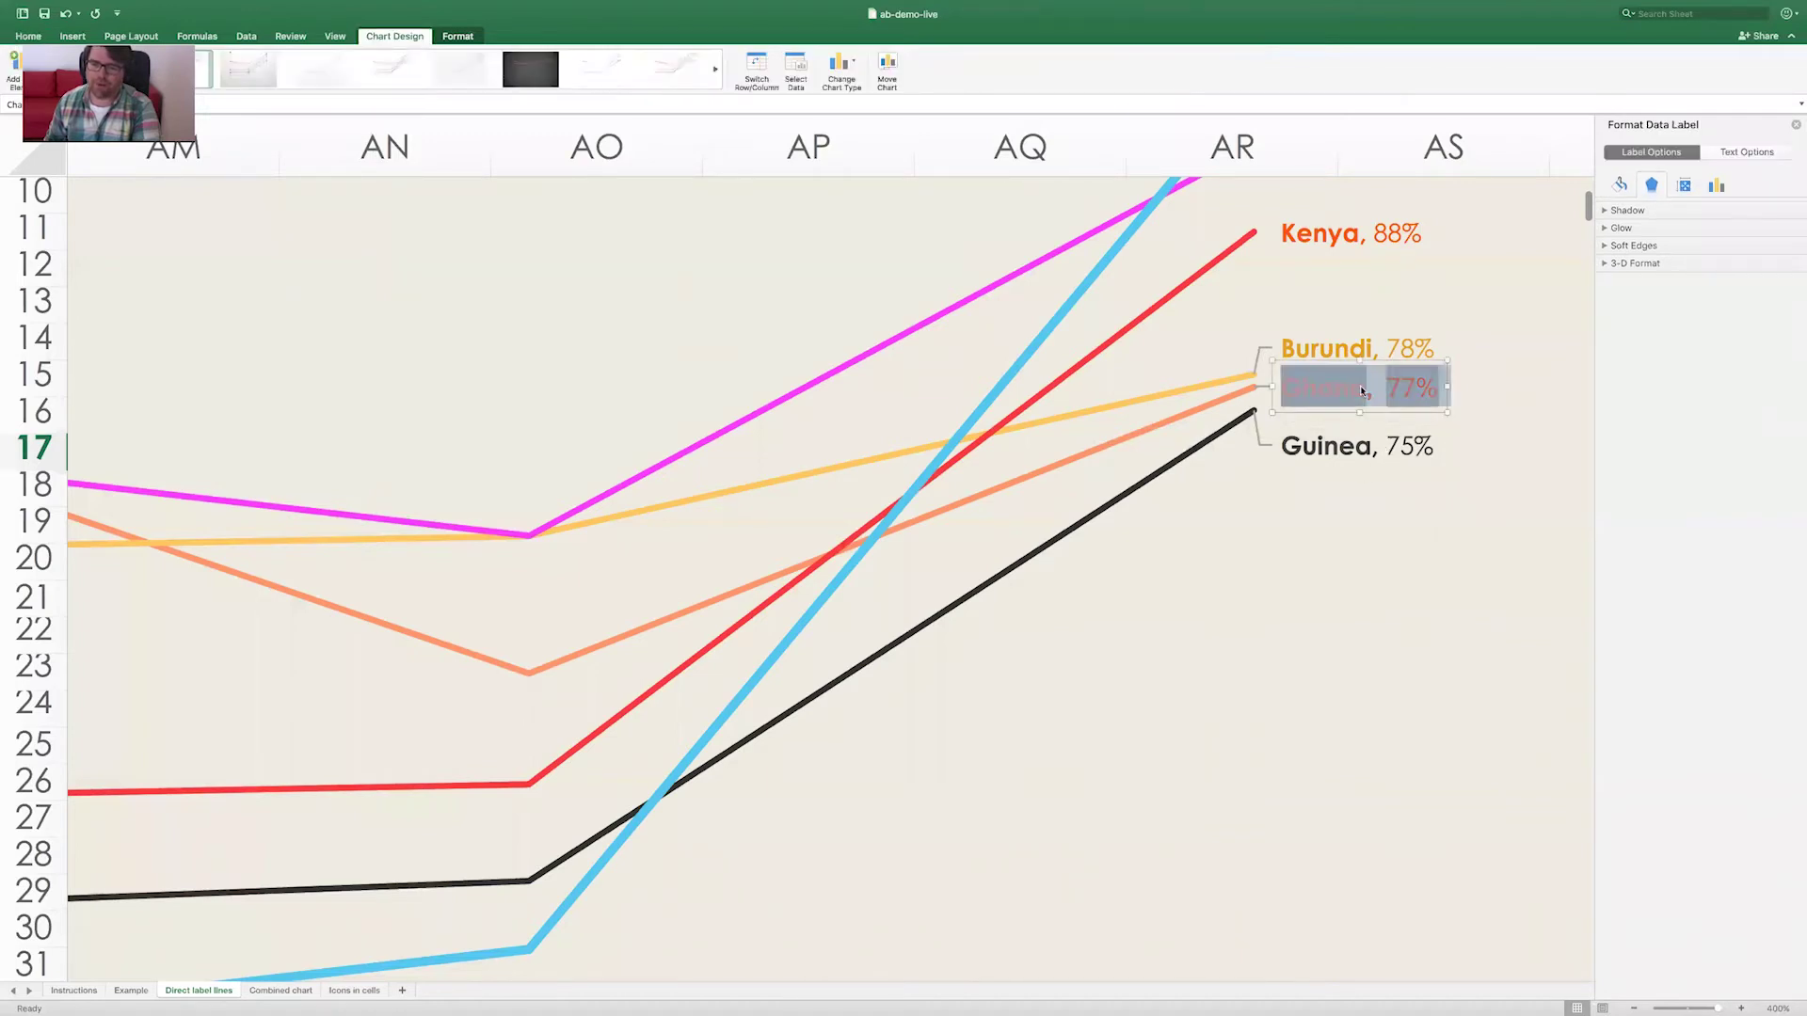
pyautogui.click(34, 40)
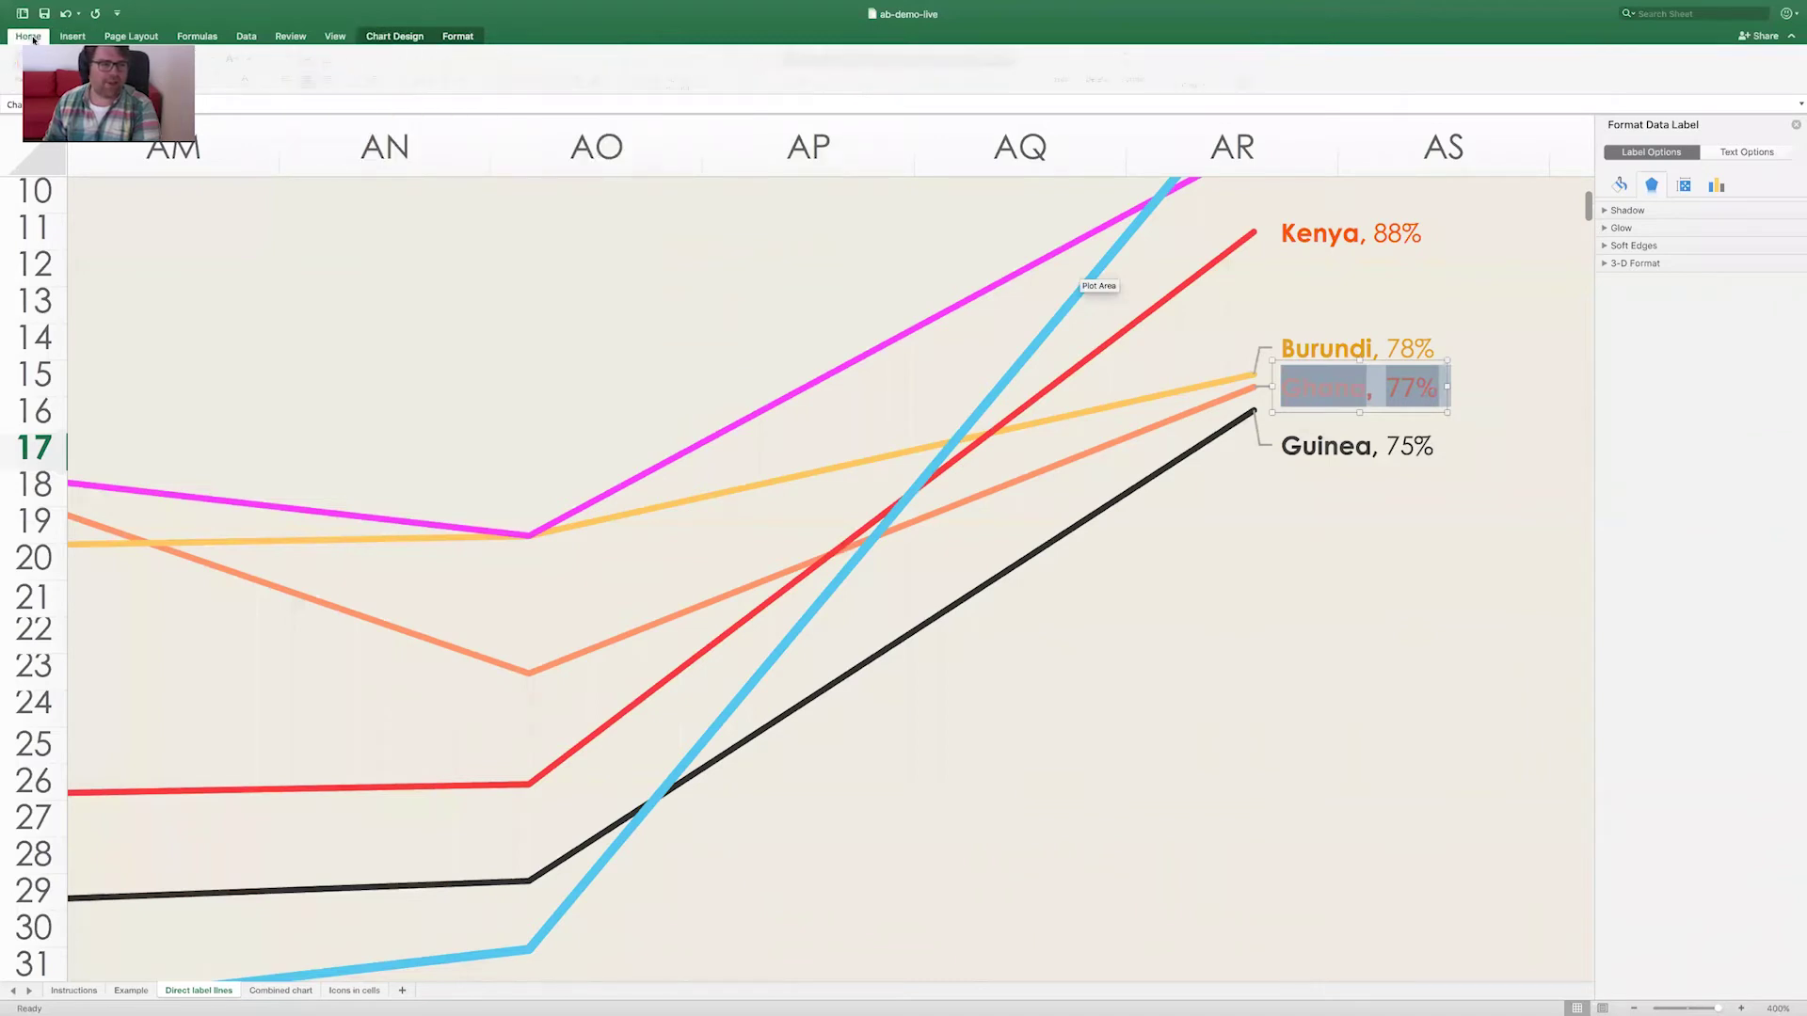
pyautogui.click(256, 81)
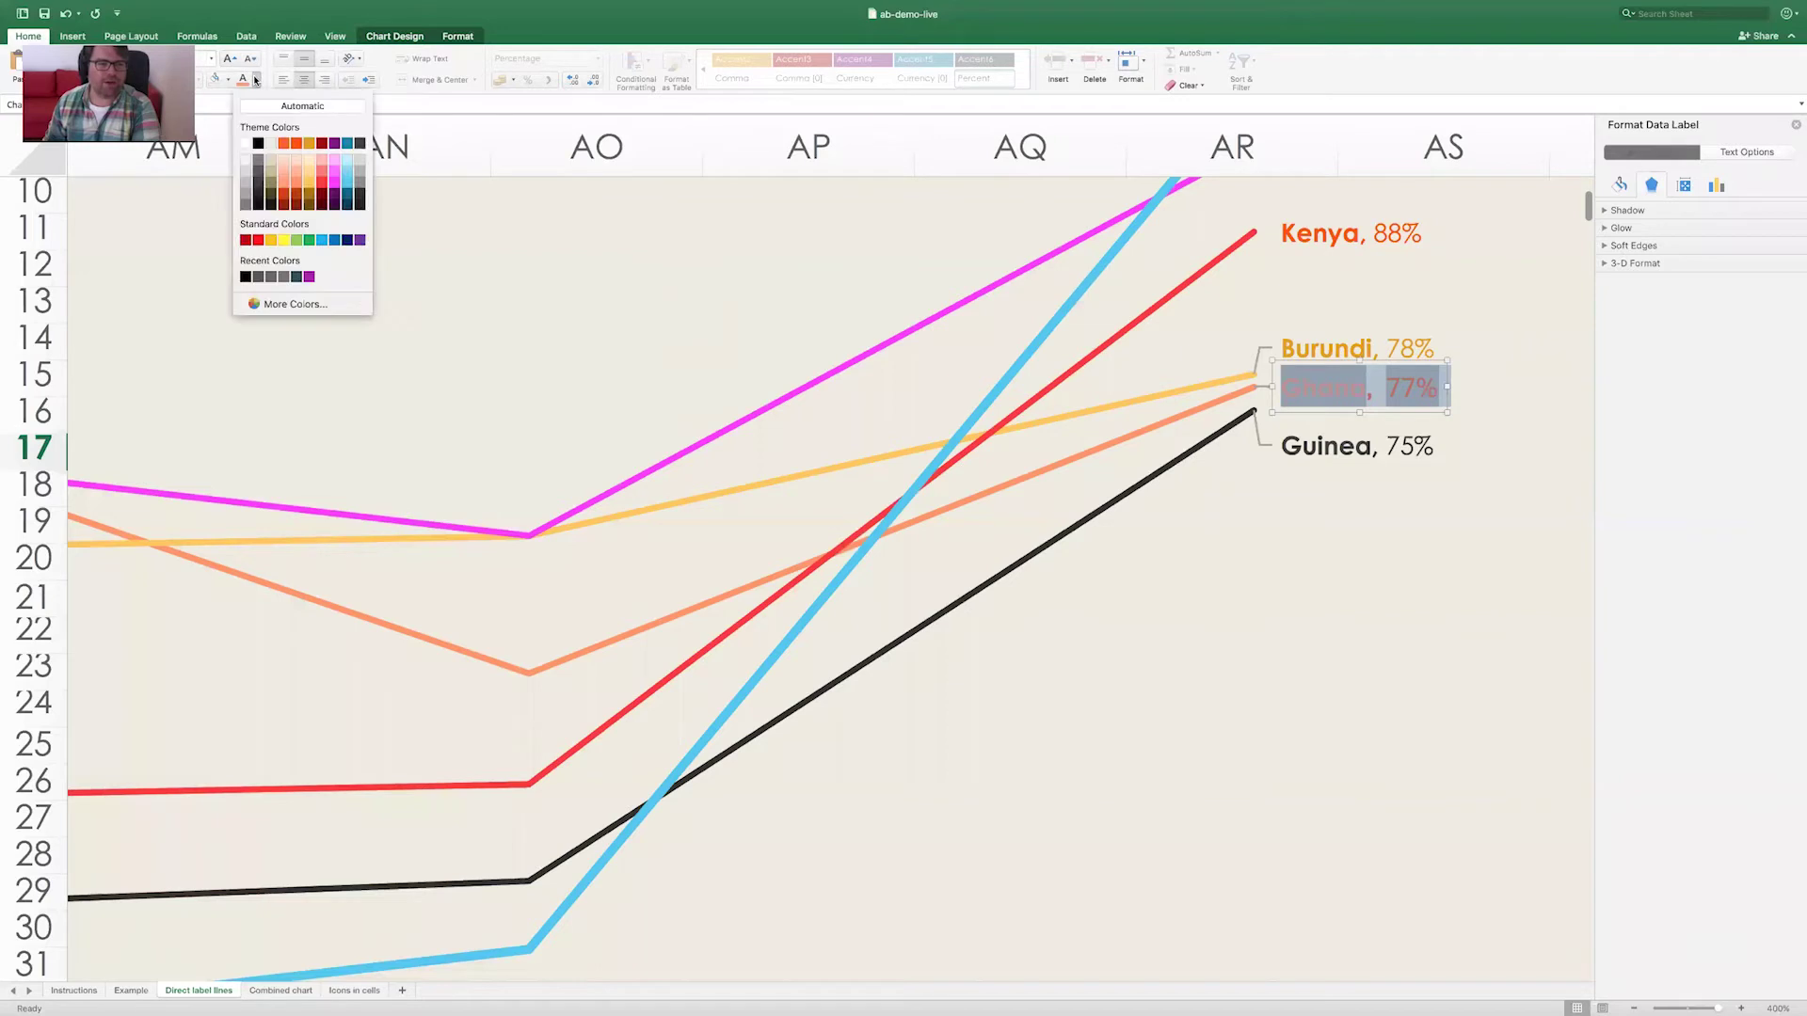
pyautogui.click(285, 156)
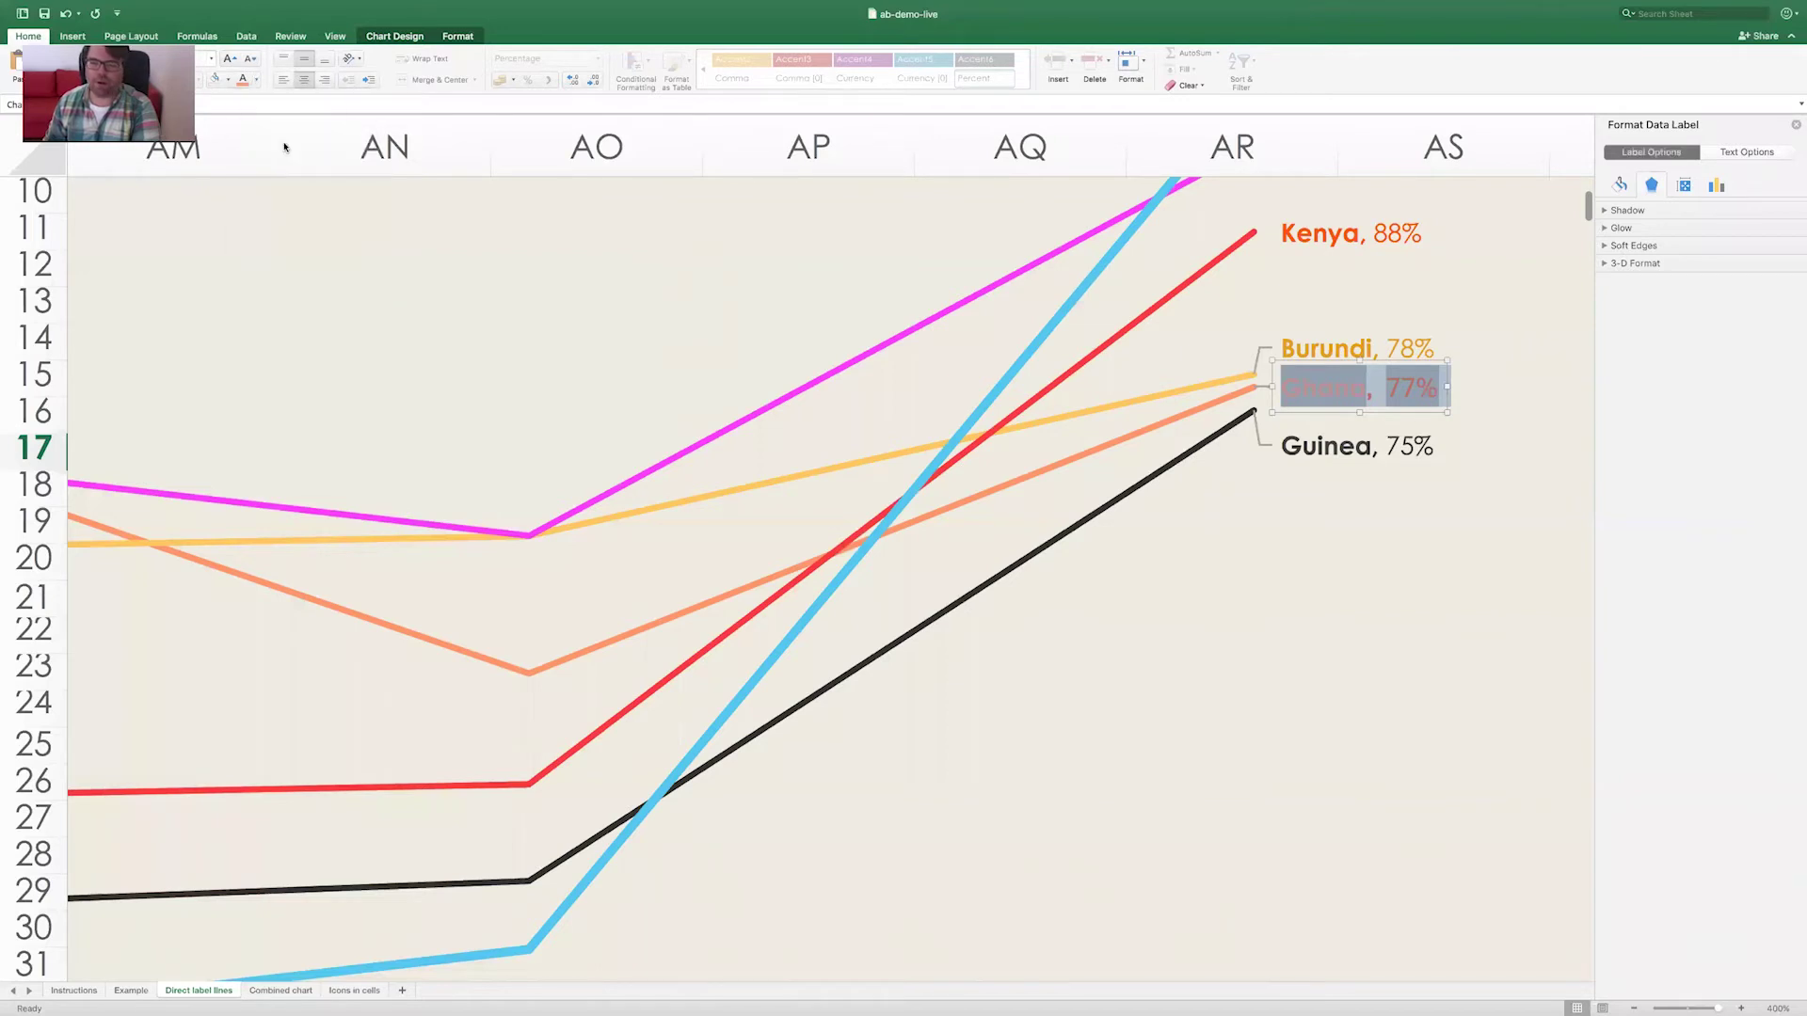
pyautogui.click(1301, 517)
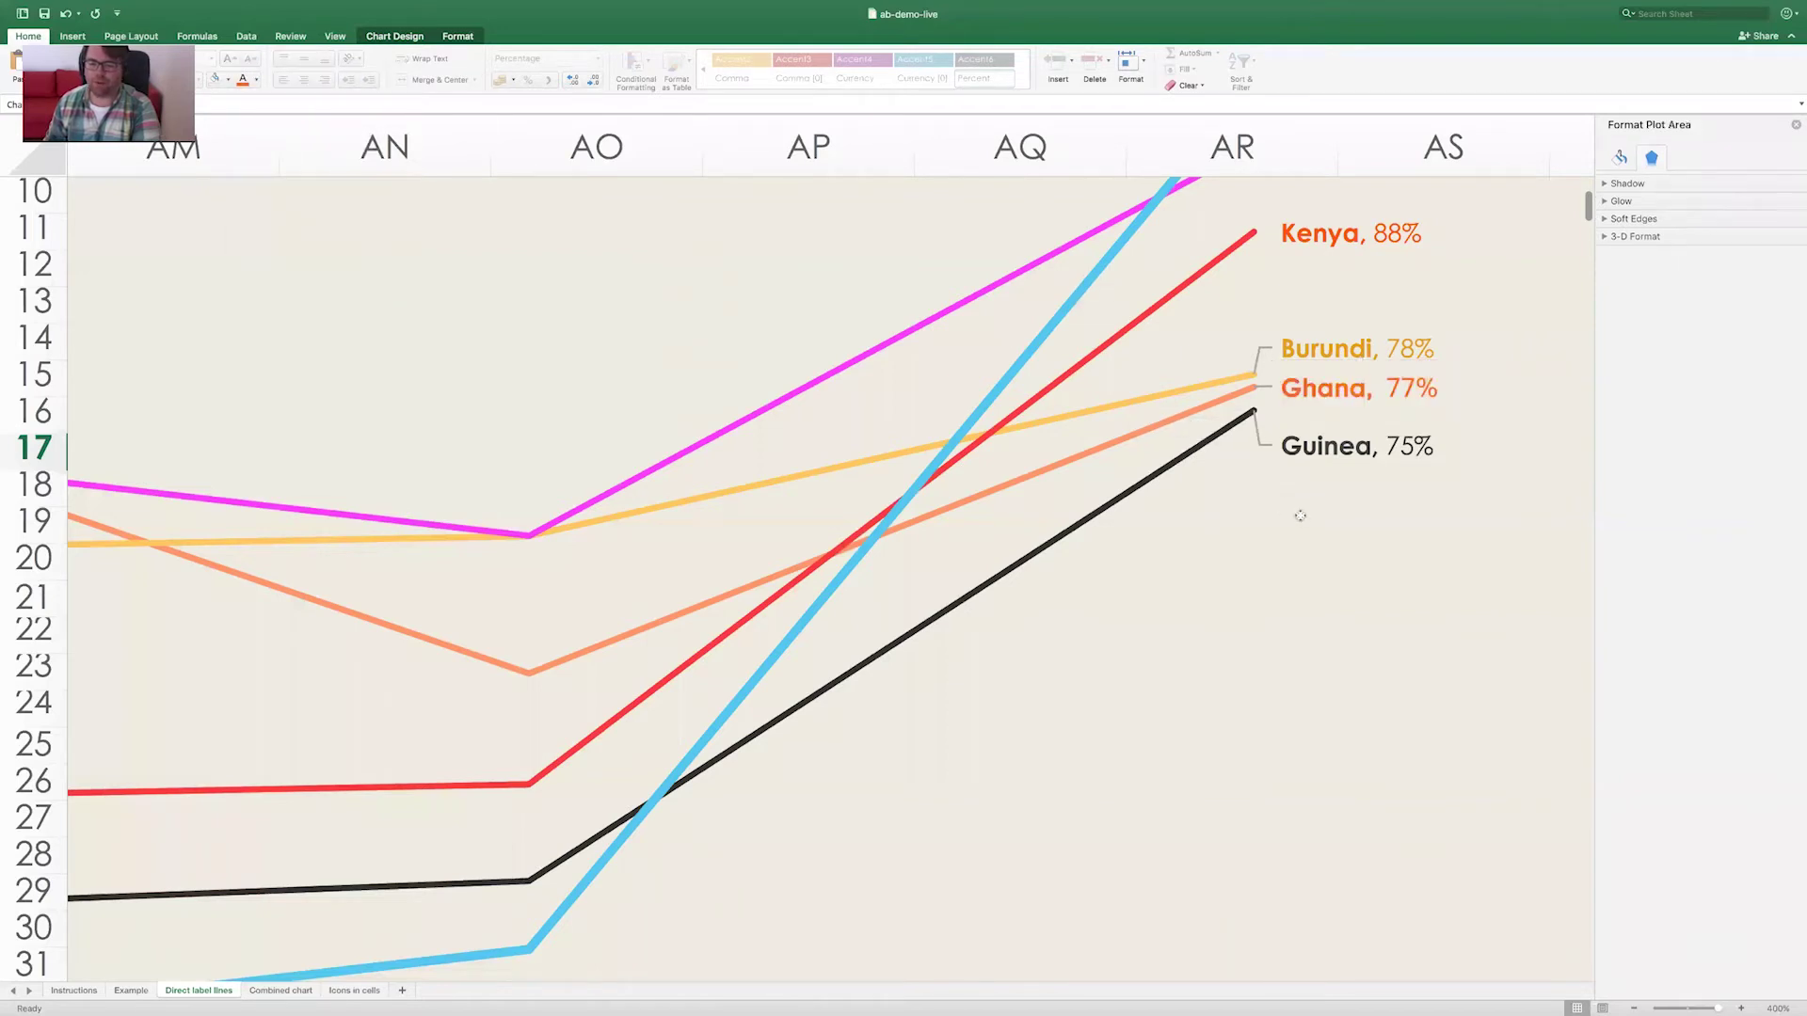
# Add a legend at the bottom of the line chart and select it
pyautogui.scroll(1, 1300, 517)
pyautogui.scroll(-5, 1301, 517)
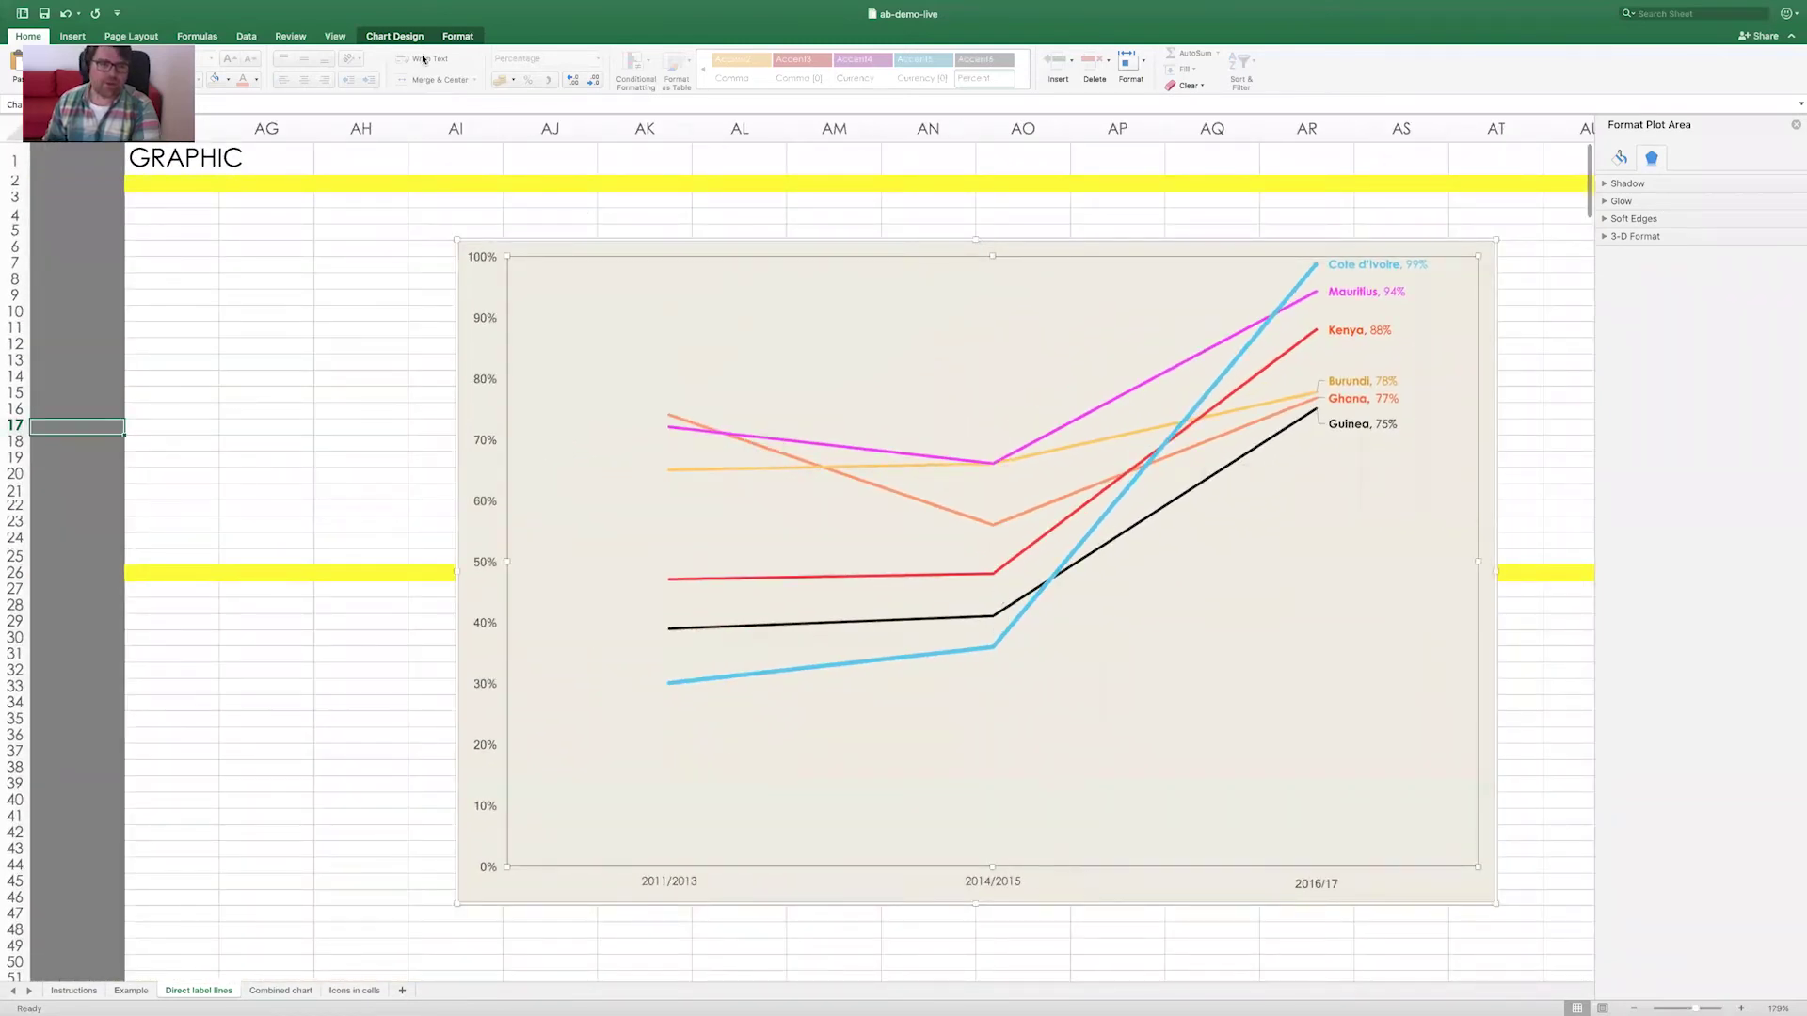
pyautogui.click(392, 36)
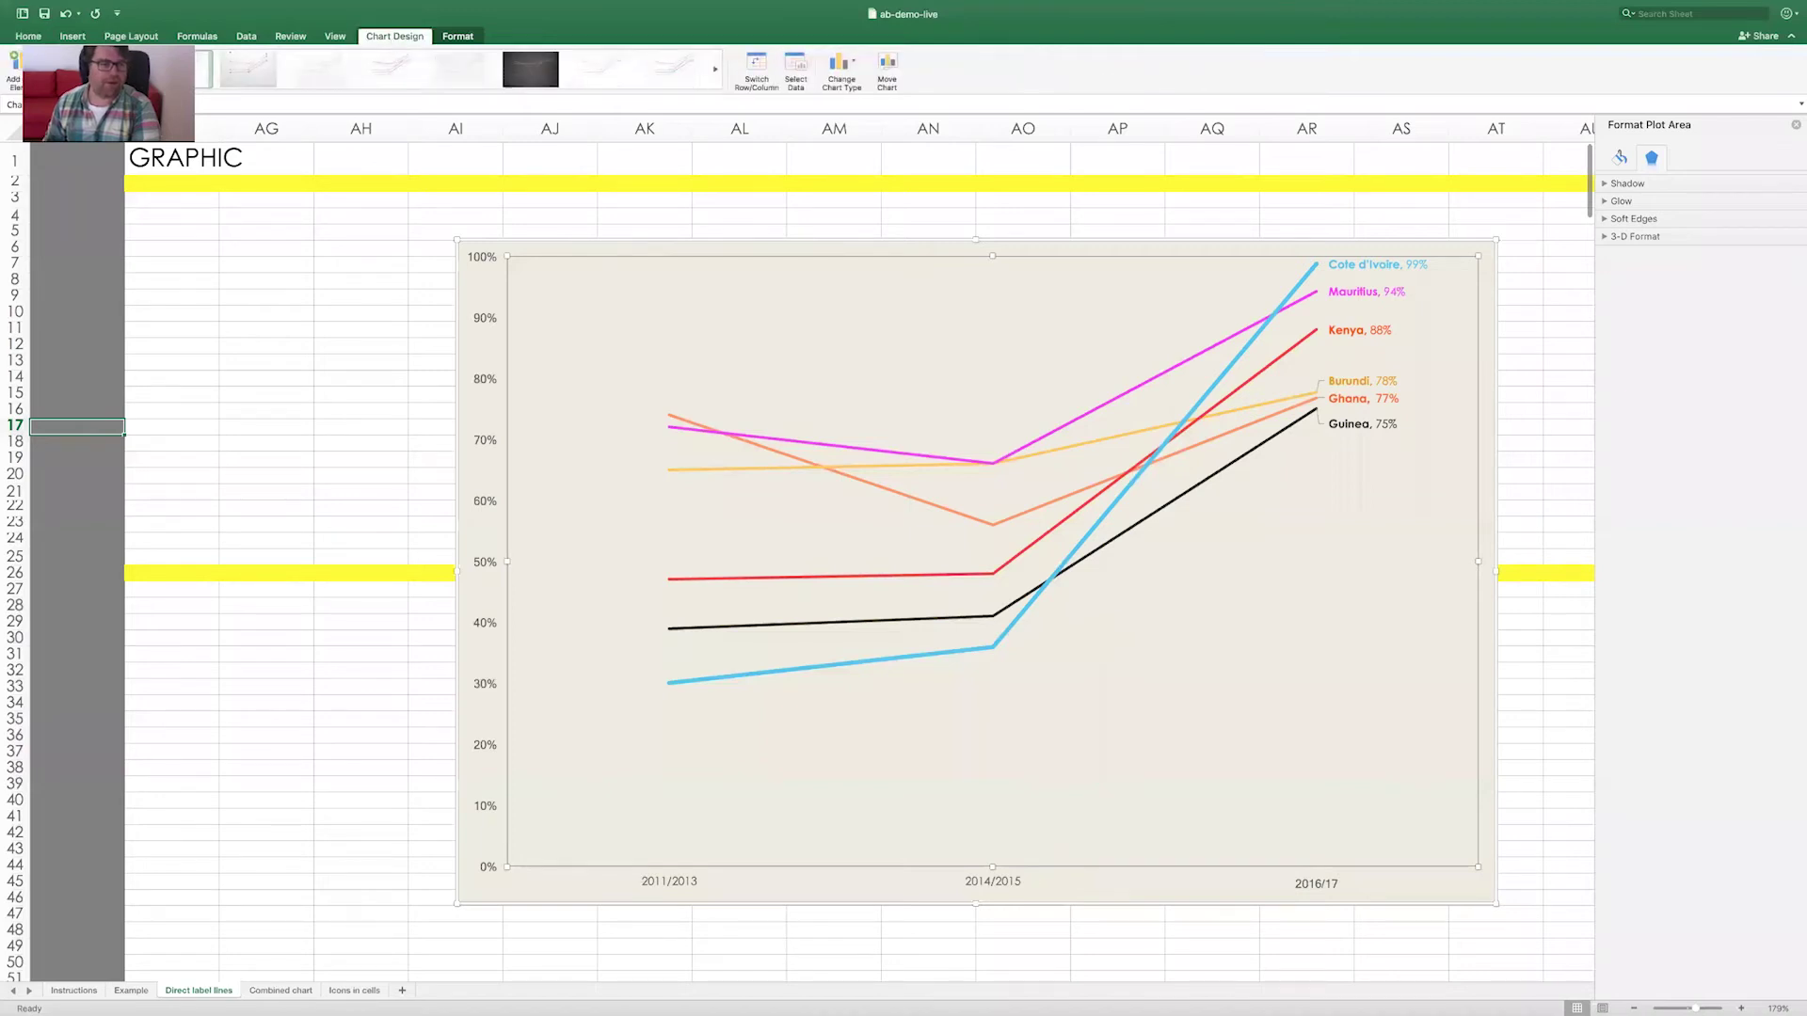
pyautogui.click(14, 62)
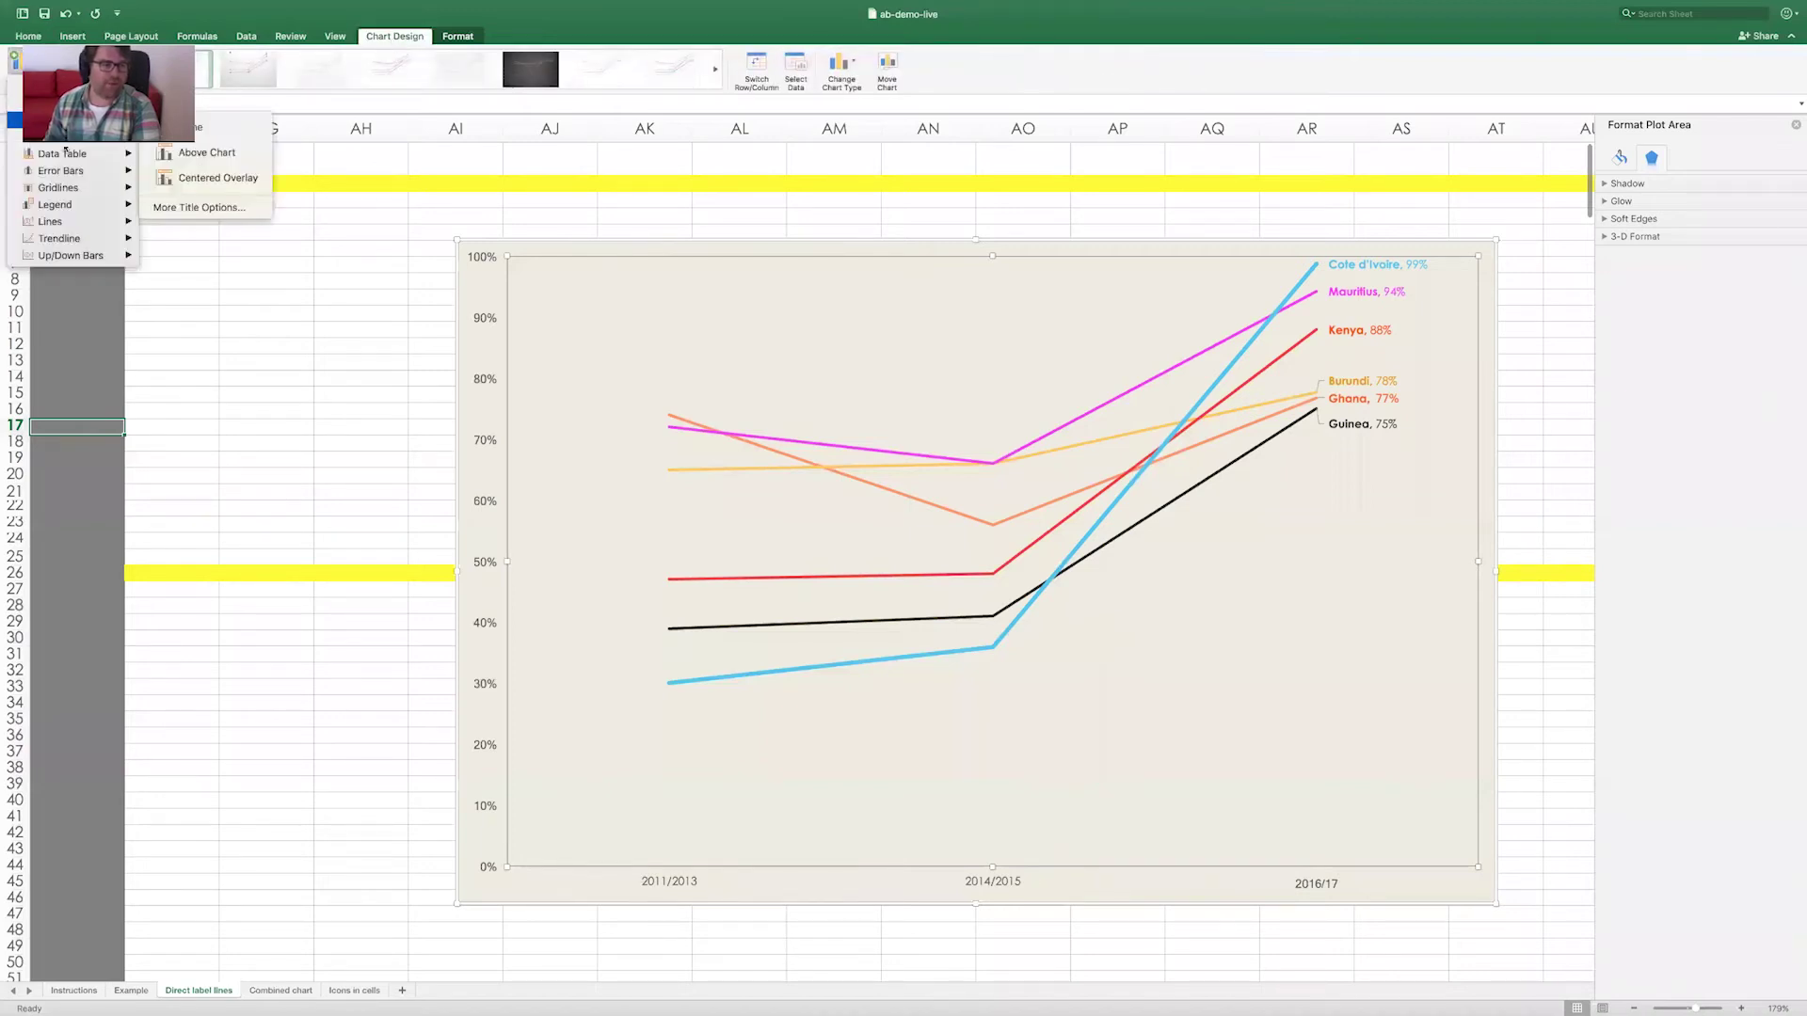
pyautogui.moveTo(73, 206)
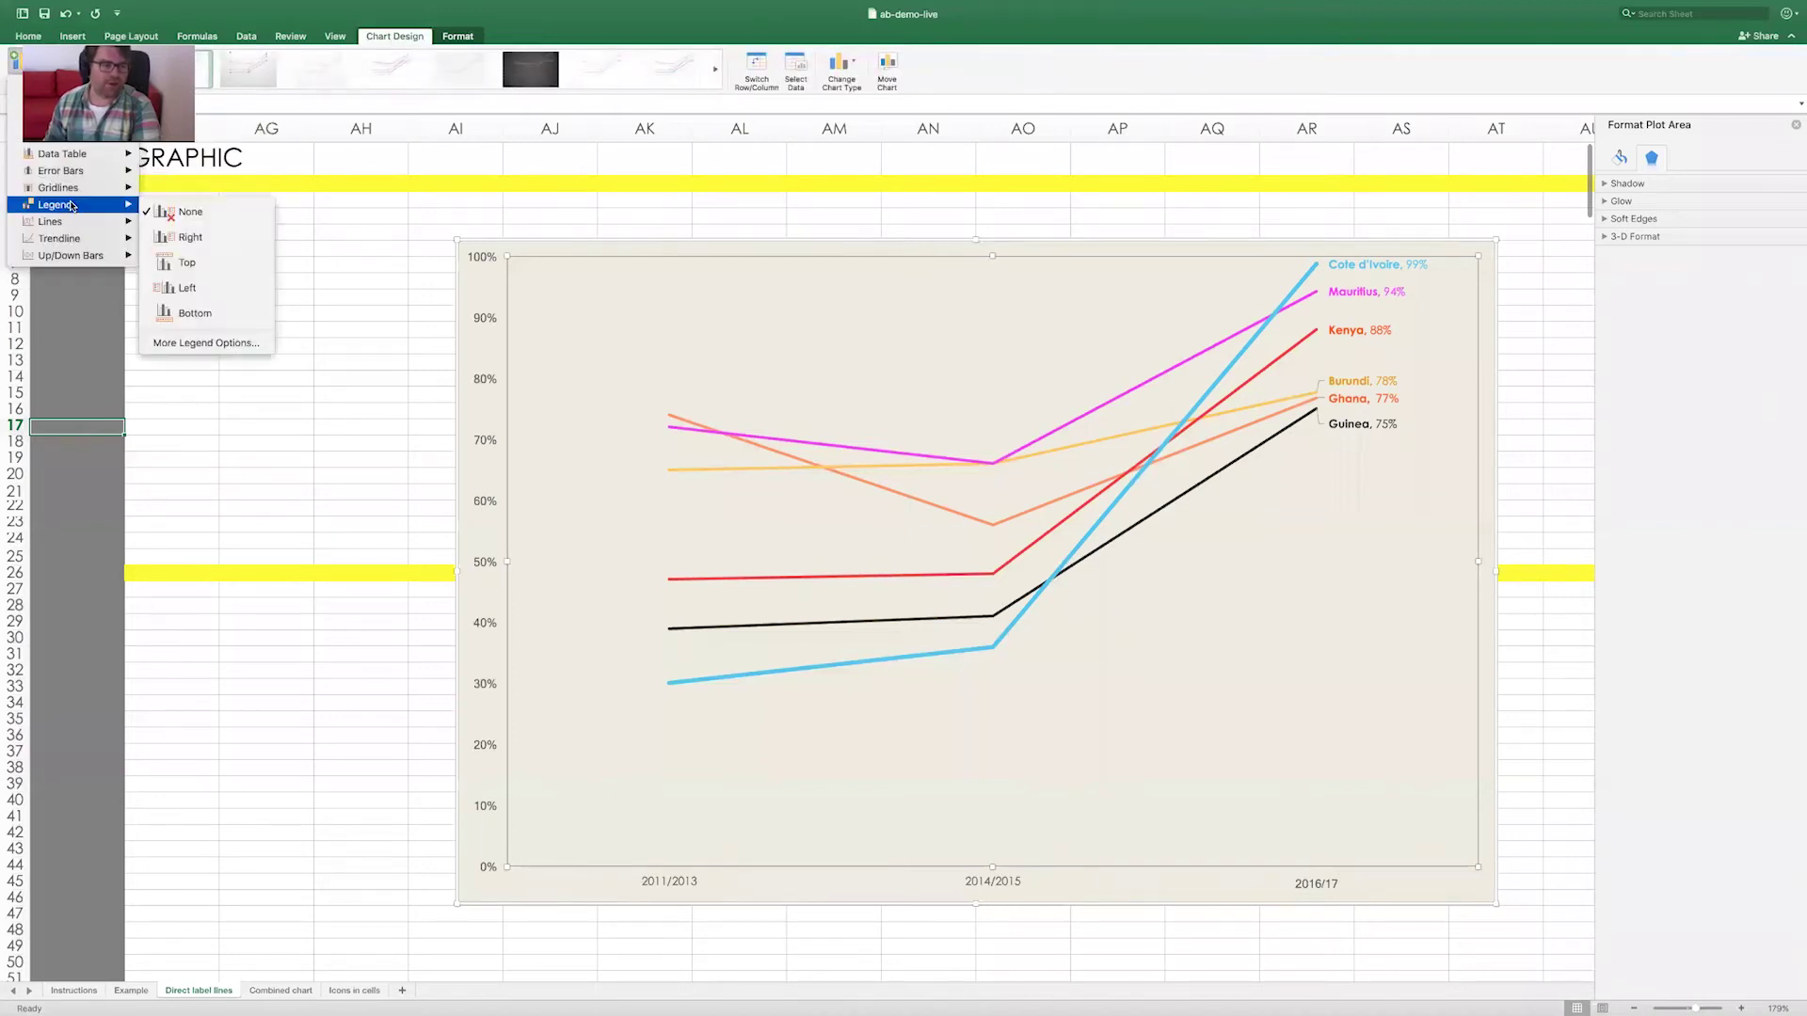
pyautogui.click(208, 327)
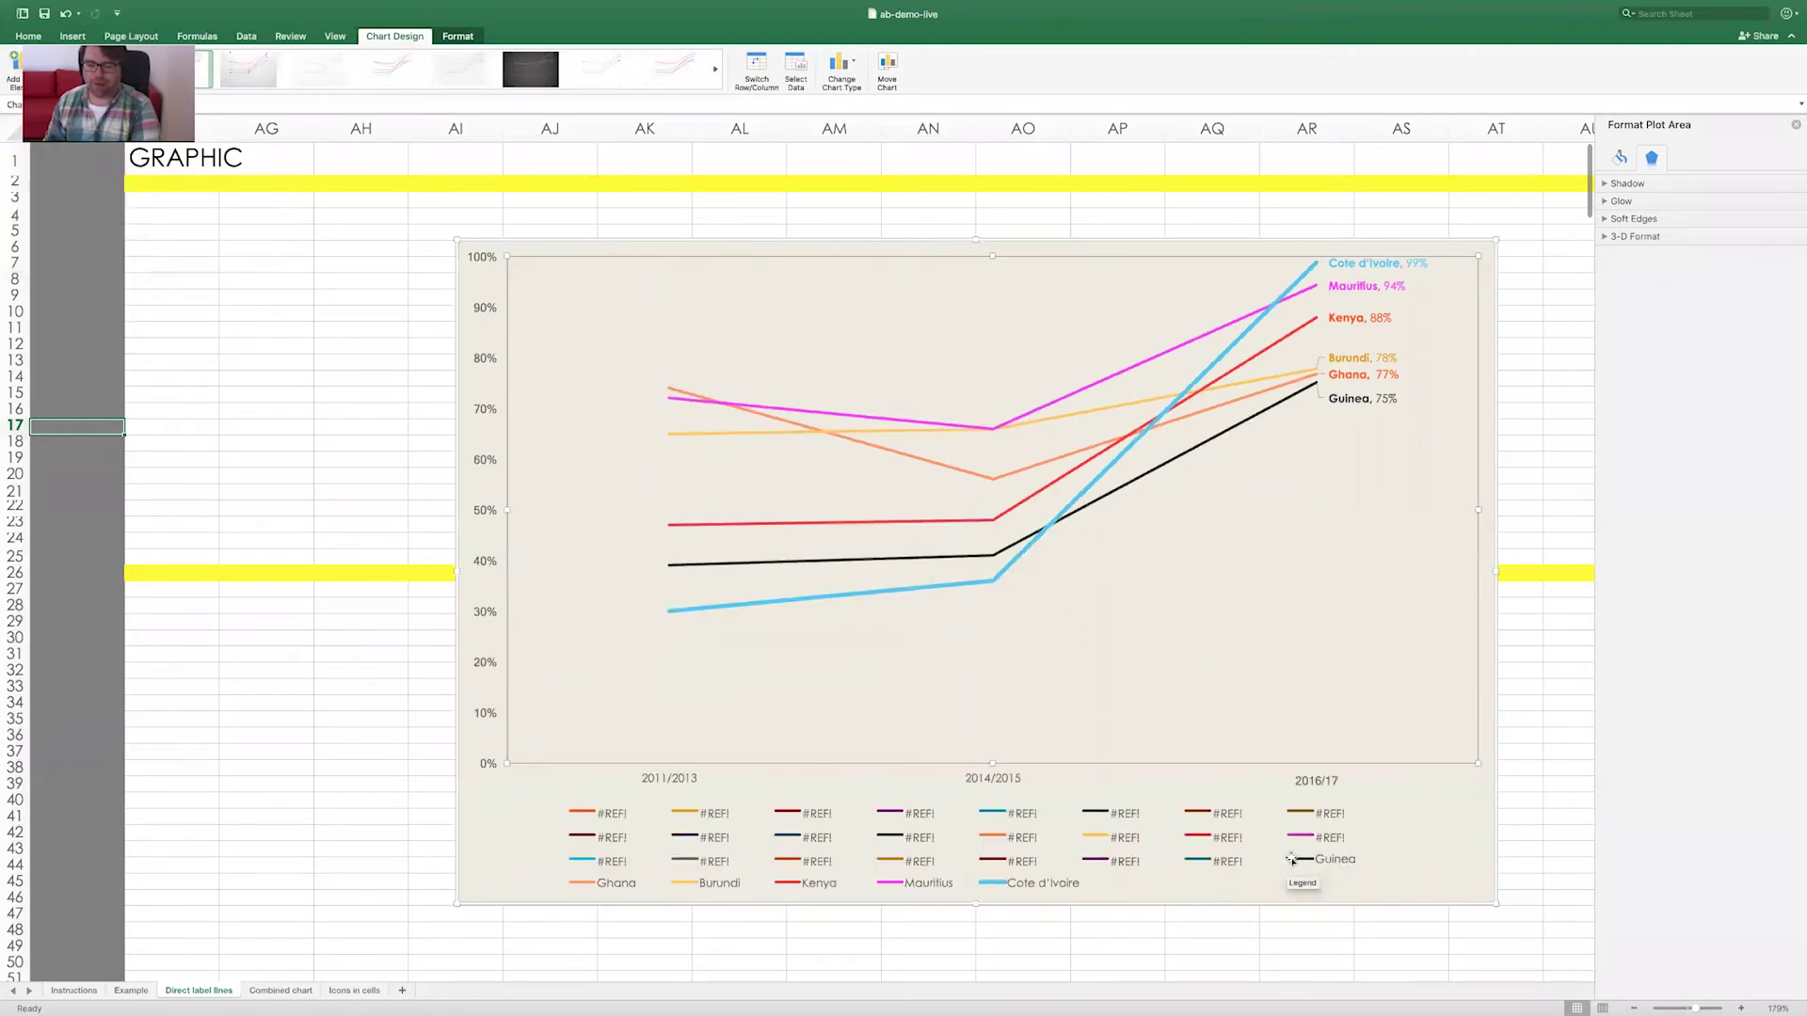
pyautogui.click(937, 816)
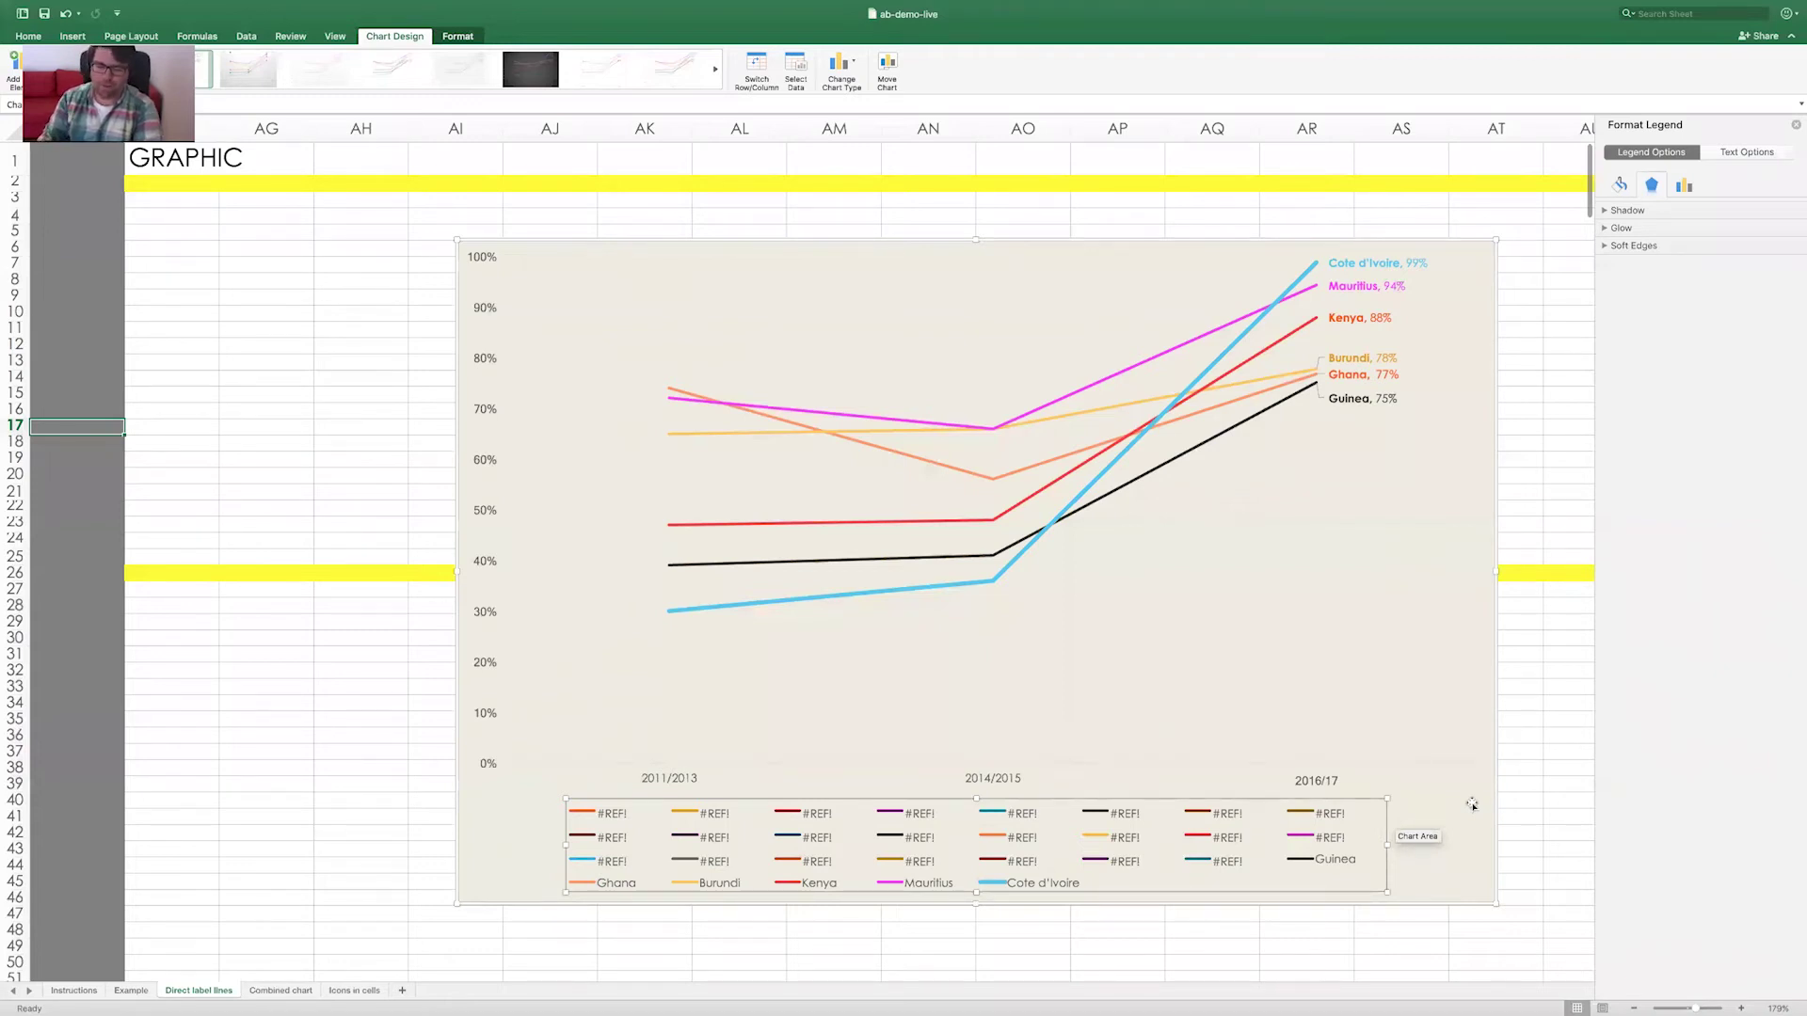
# Delete the legend, then widen the line chart slightly past column AT and shorten it so it ends at about row 34
pyautogui.press('Delete')
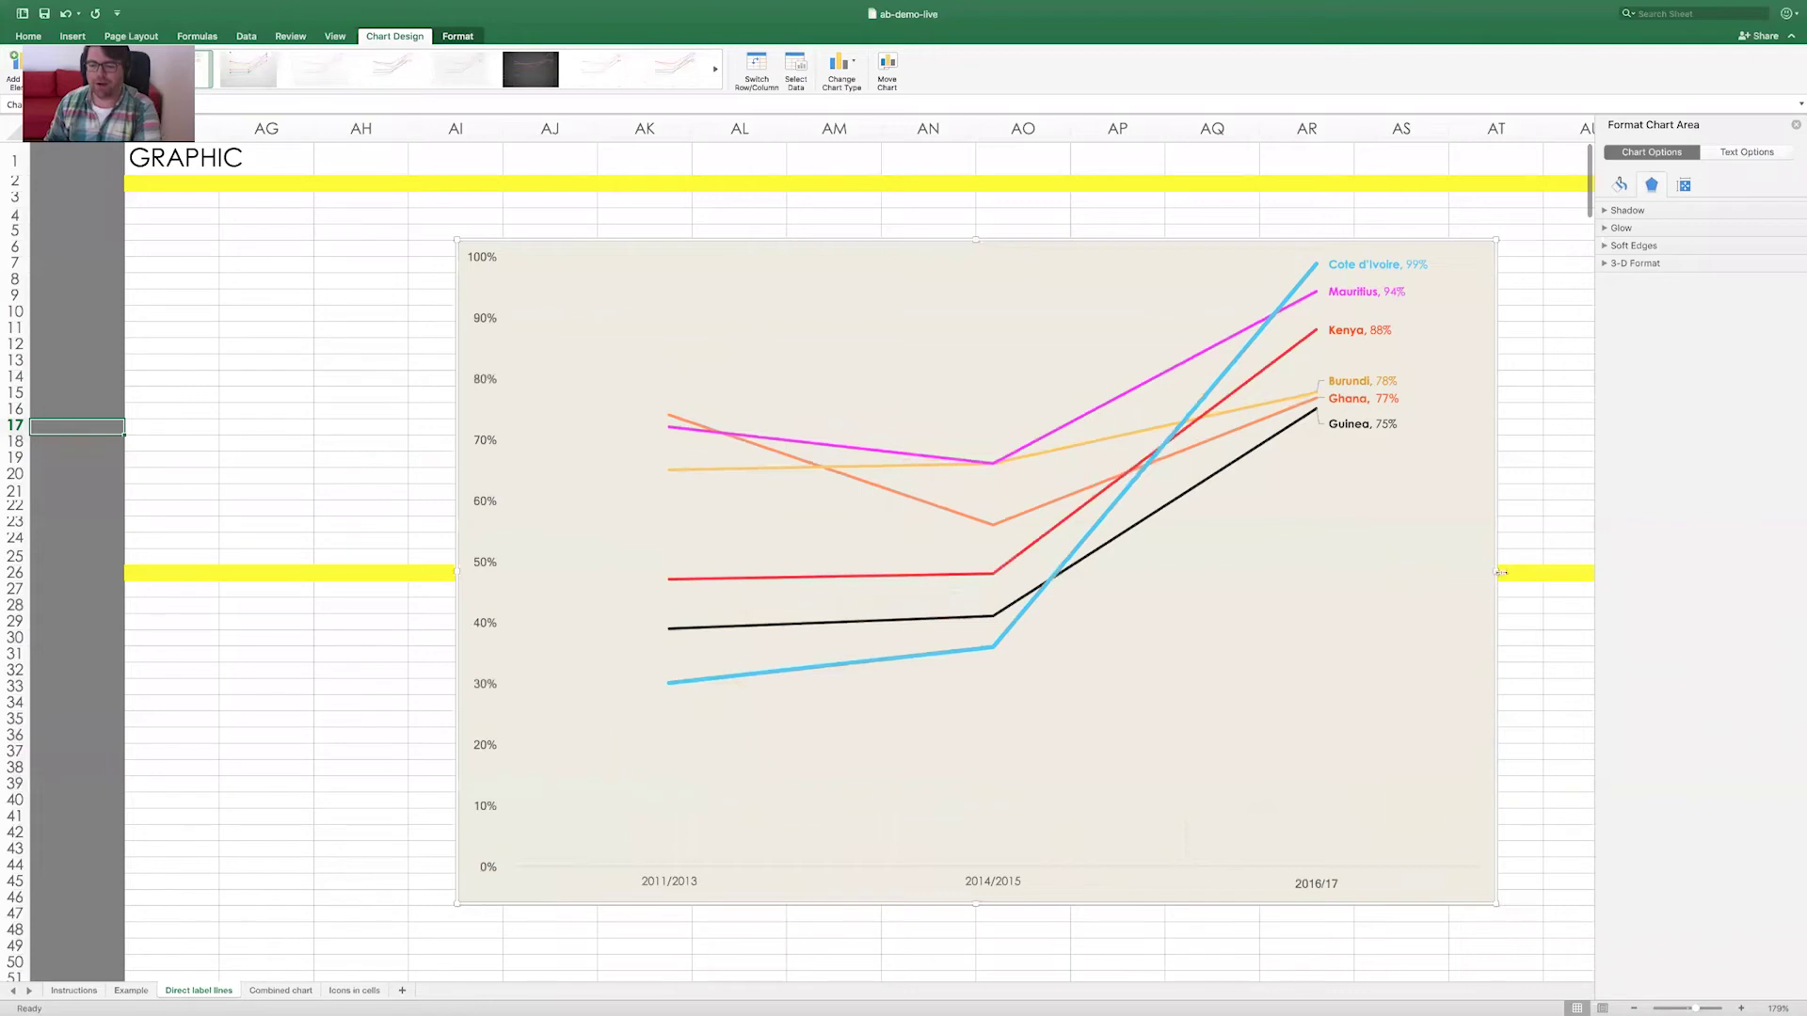
pyautogui.moveTo(1497, 572); pyautogui.dragTo(1560, 571)
pyautogui.moveTo(1008, 902); pyautogui.dragTo(1000, 701)
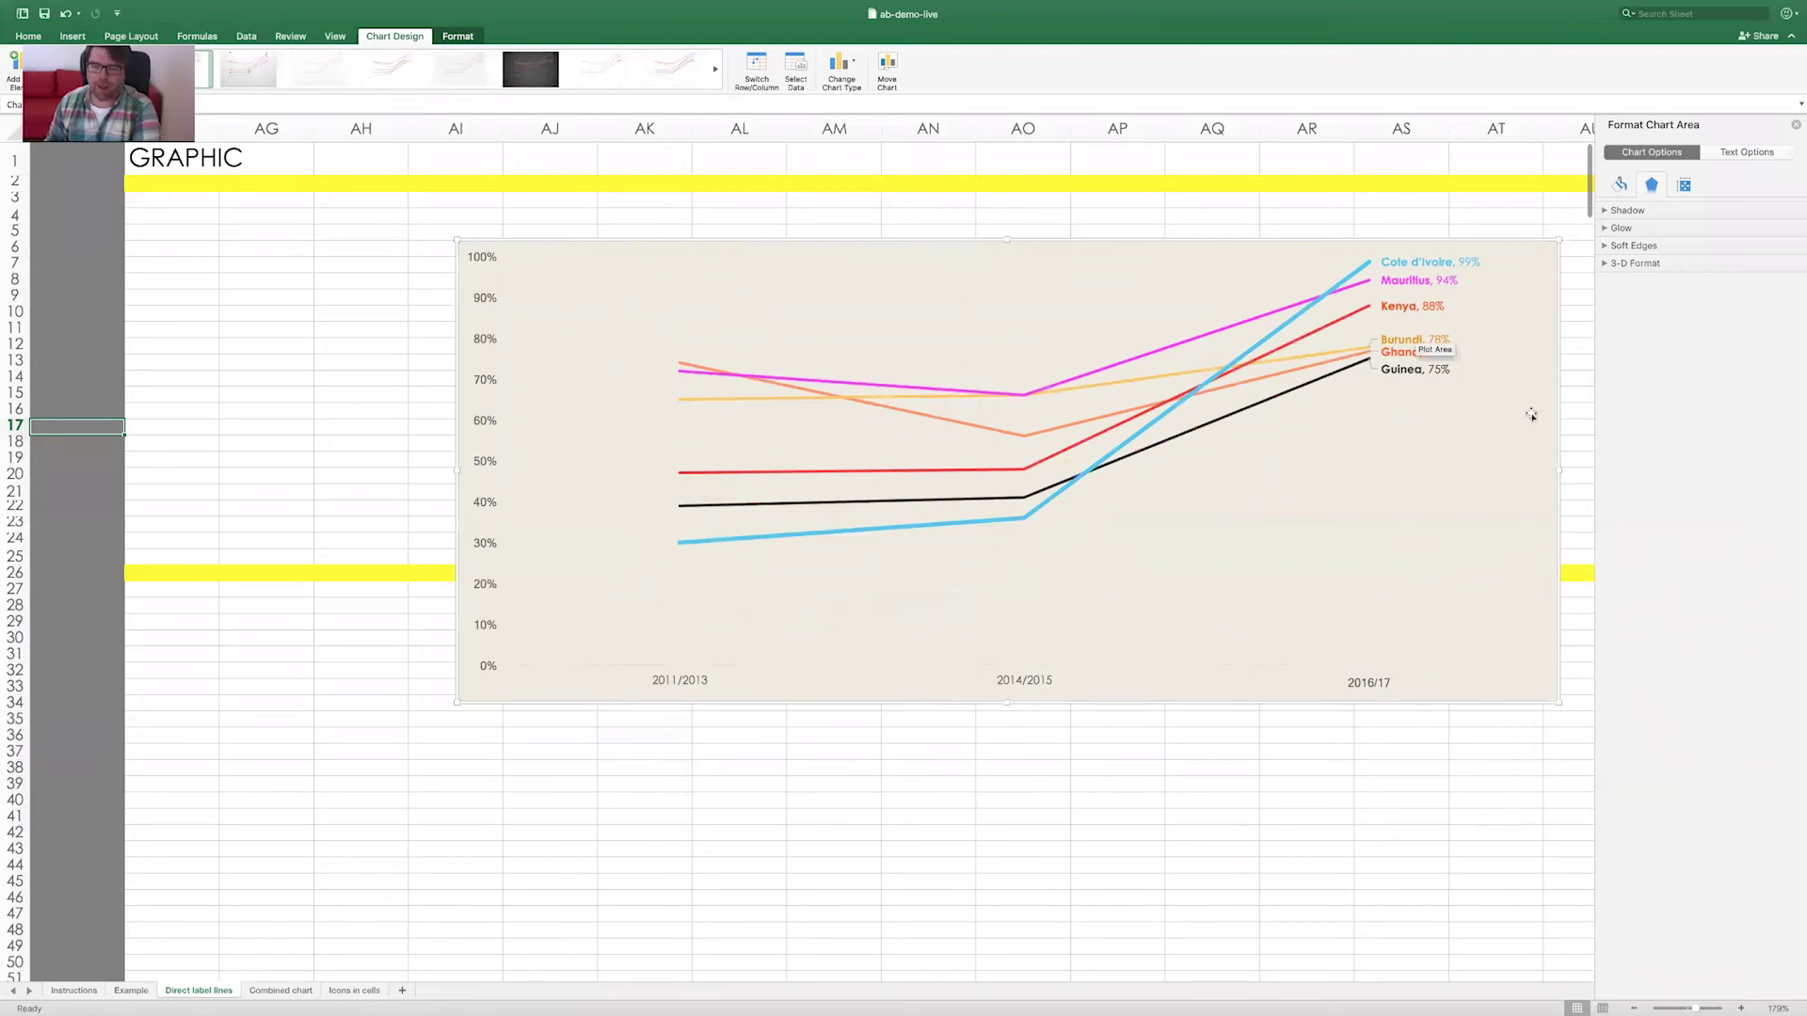
# Narrow the chart's plot area from its right side to about the end of column AS, leaving more margin beside the country labels
pyautogui.click(1469, 367)
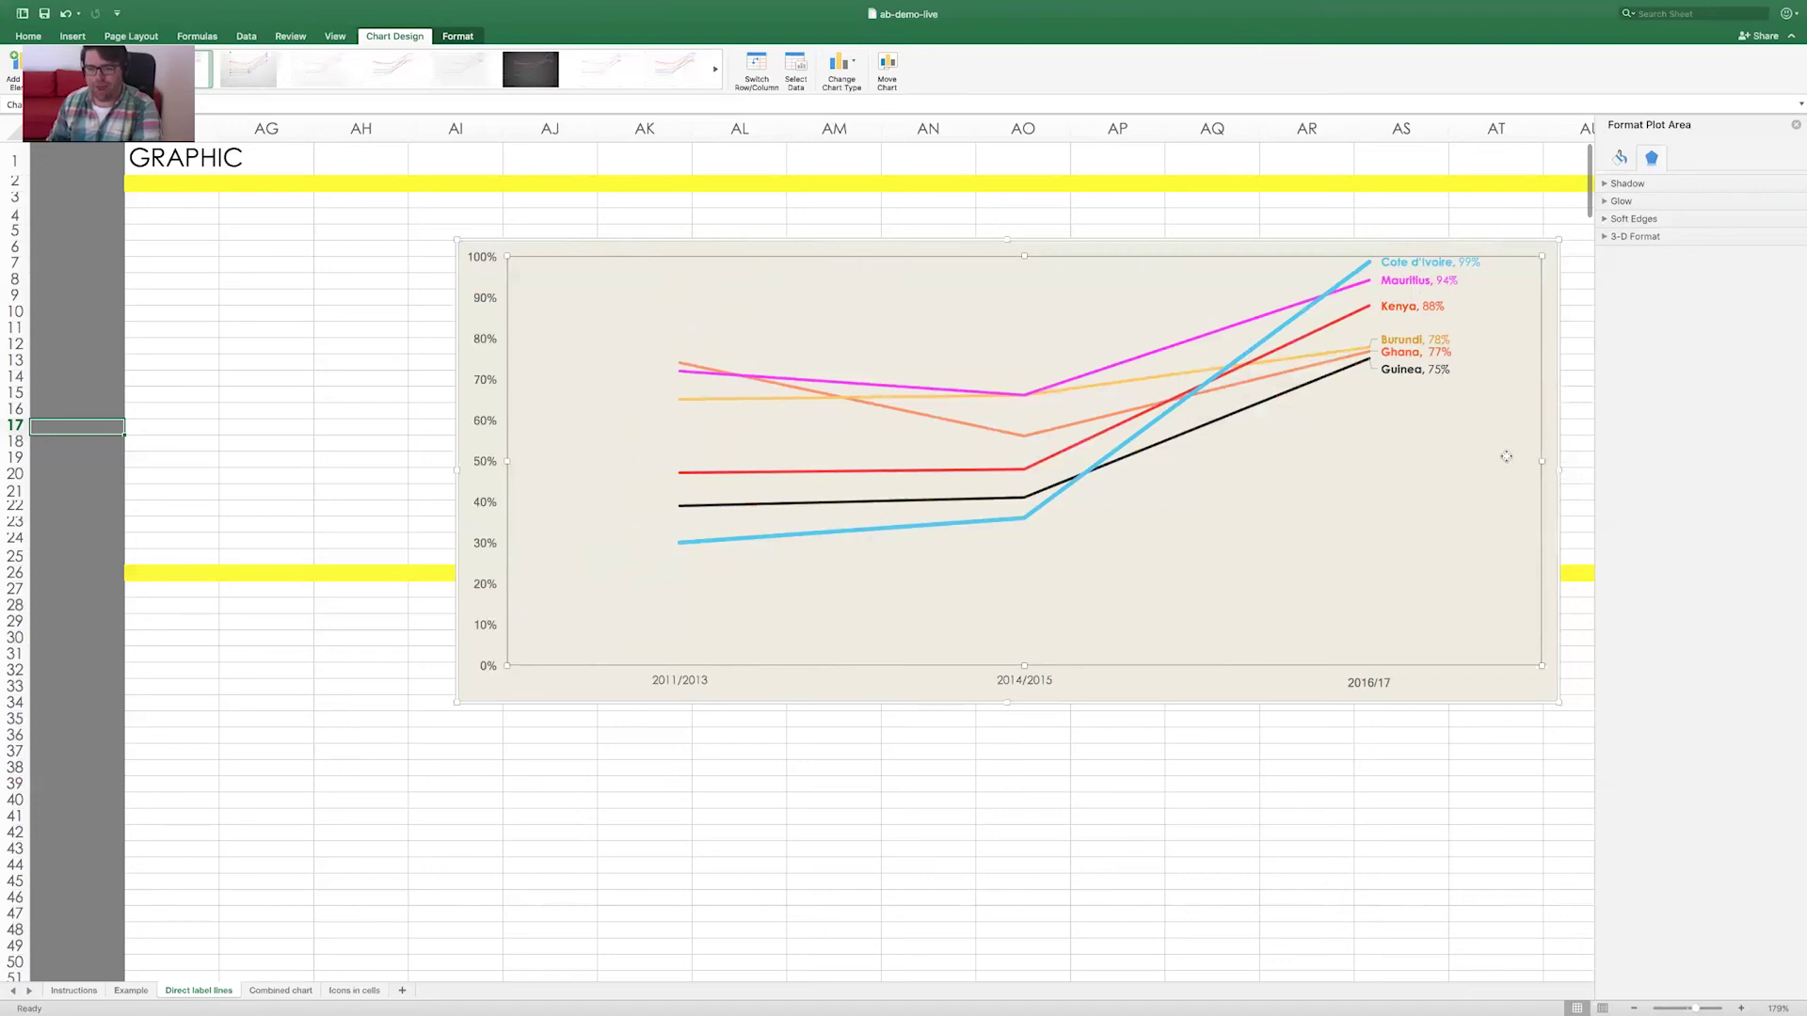
pyautogui.click(1548, 451)
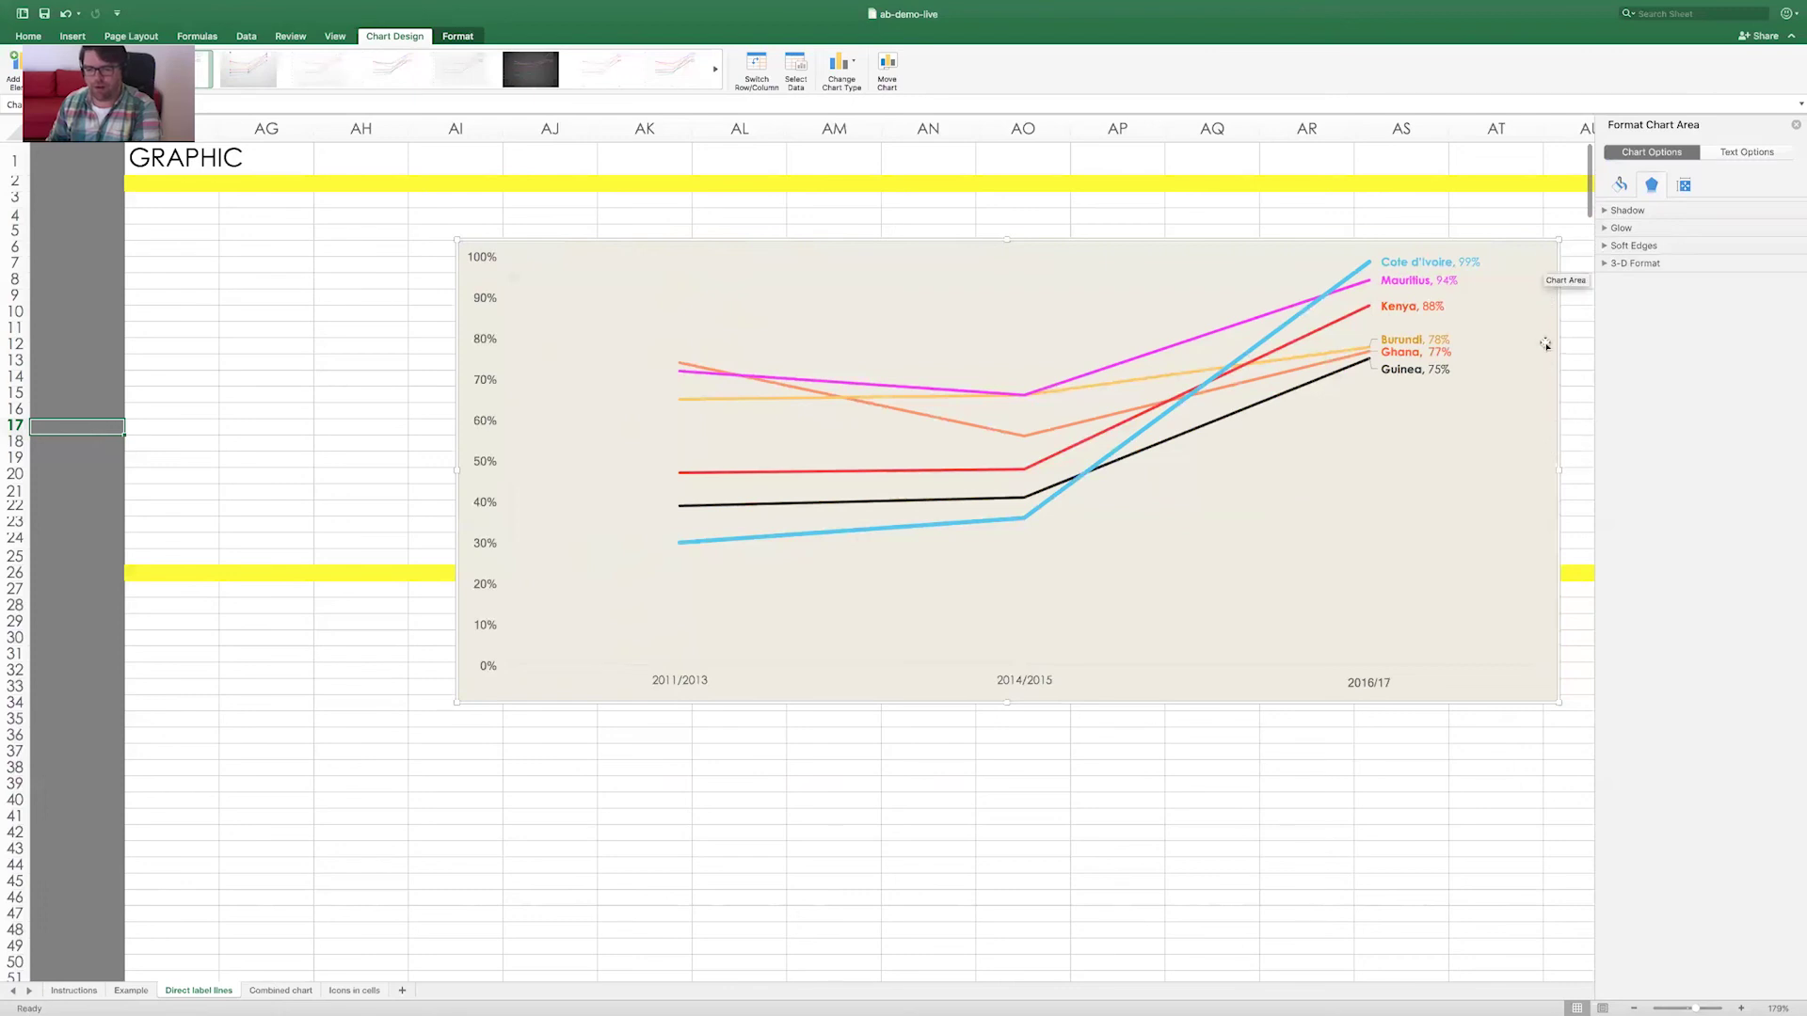
pyautogui.click(1409, 471)
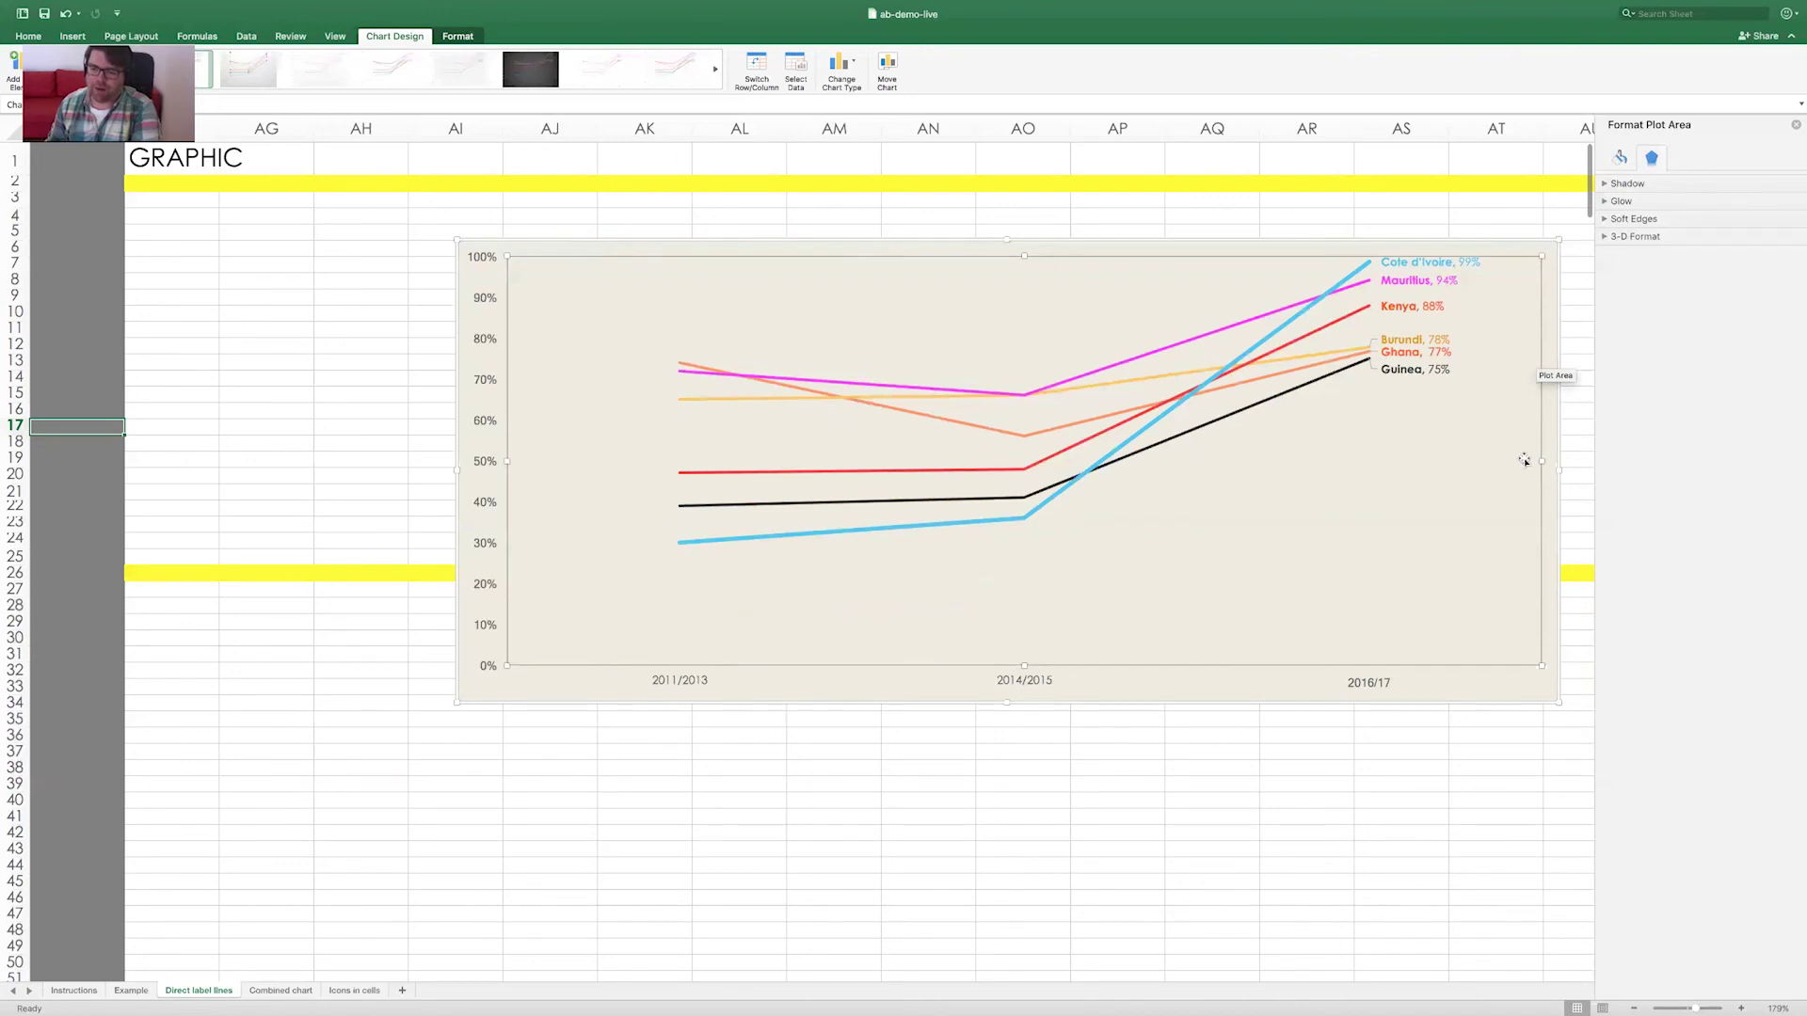
pyautogui.moveTo(1541, 462); pyautogui.dragTo(1488, 461)
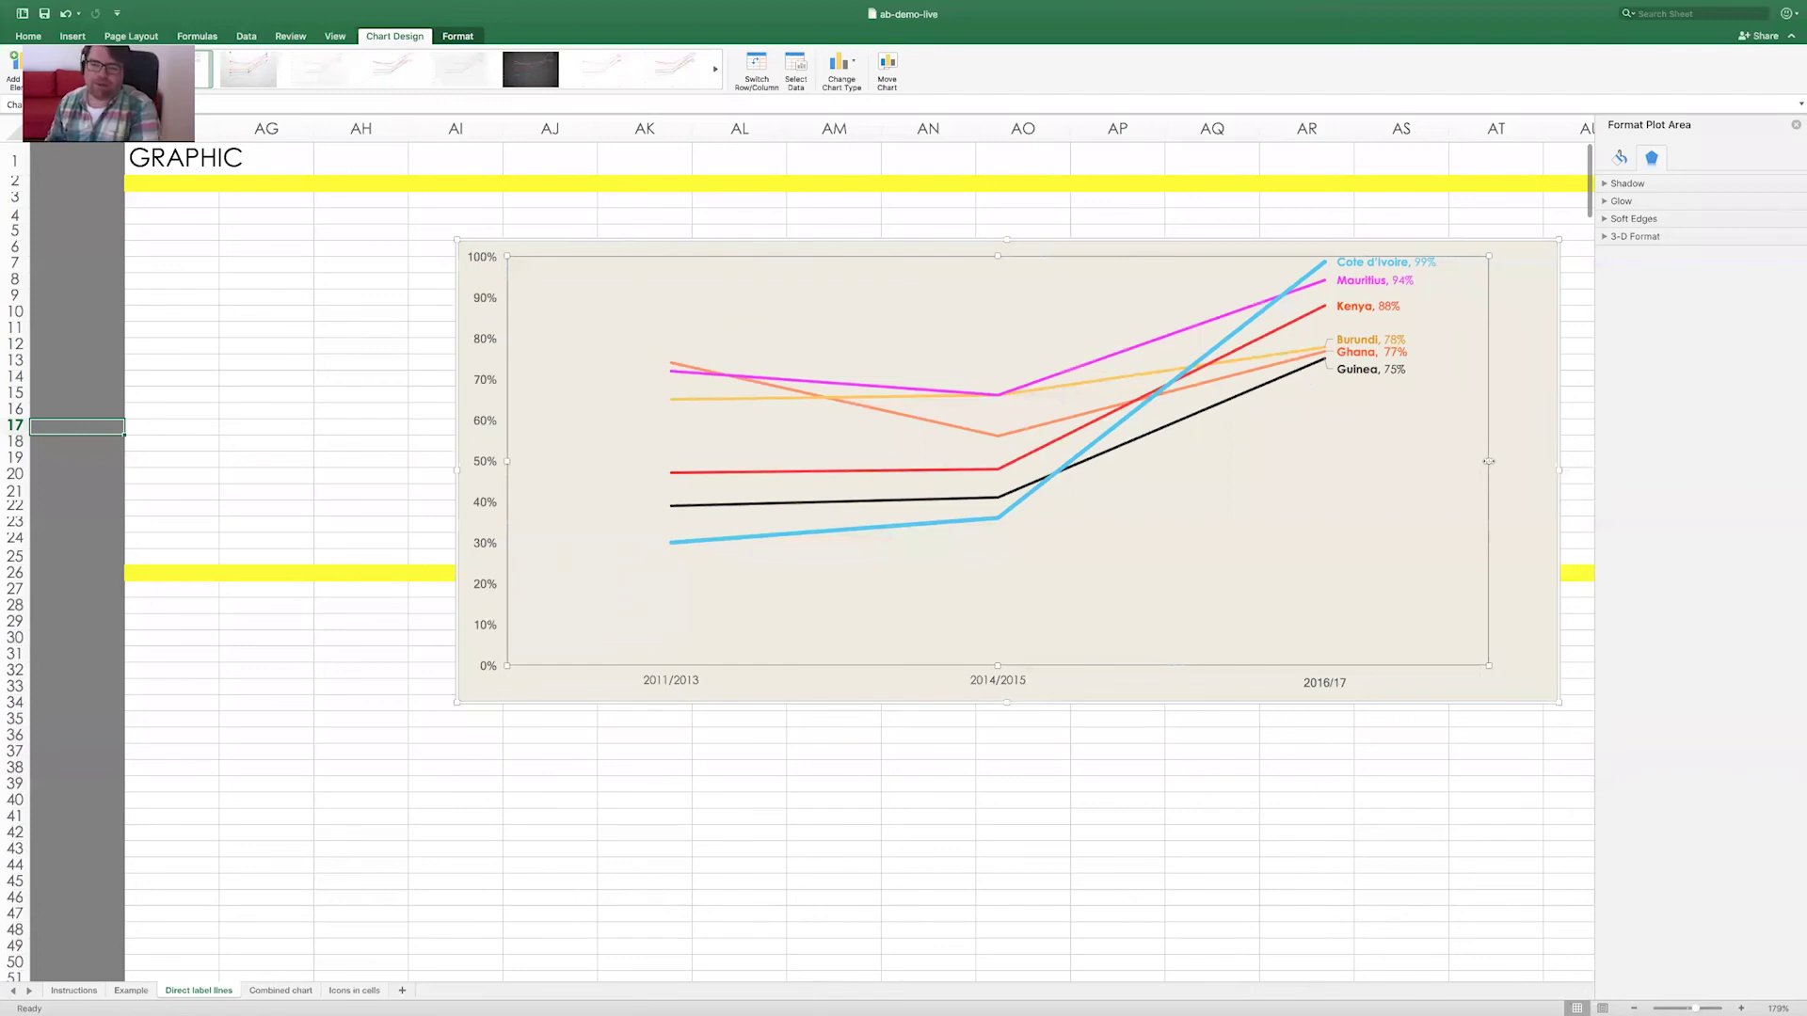
pyautogui.moveTo(1487, 461); pyautogui.dragTo(1445, 461)
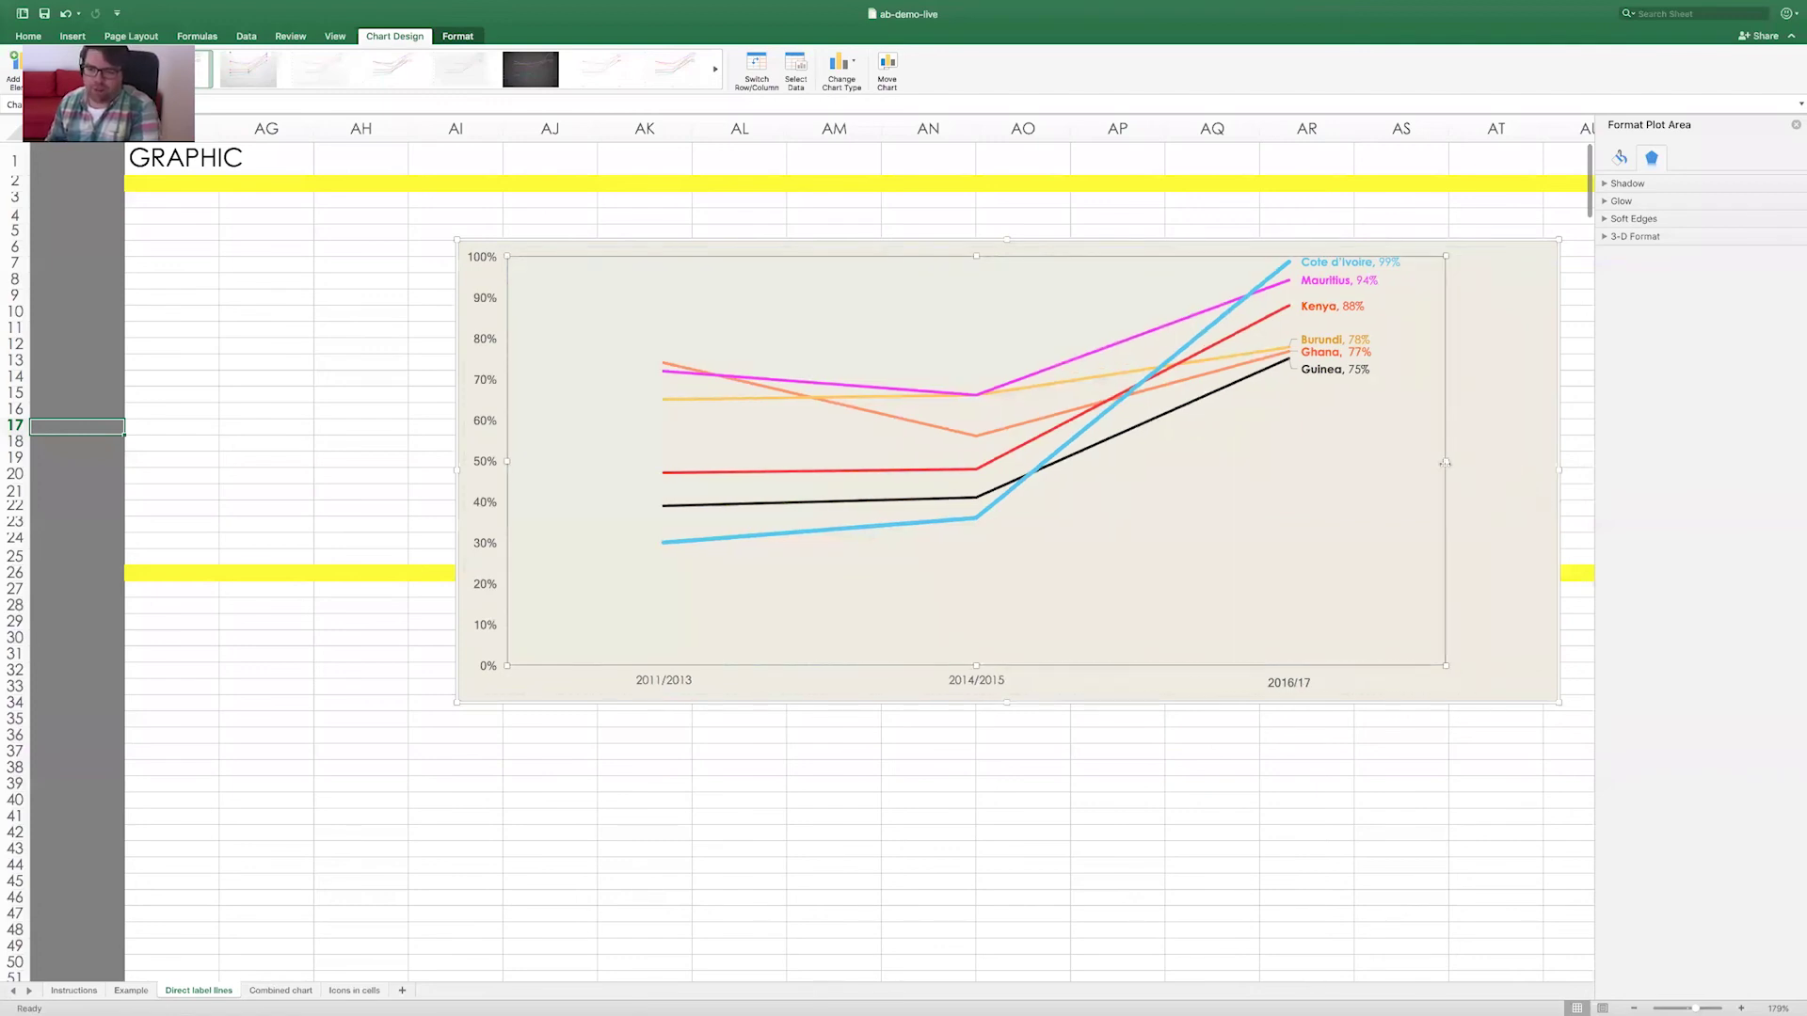
pyautogui.click(1499, 465)
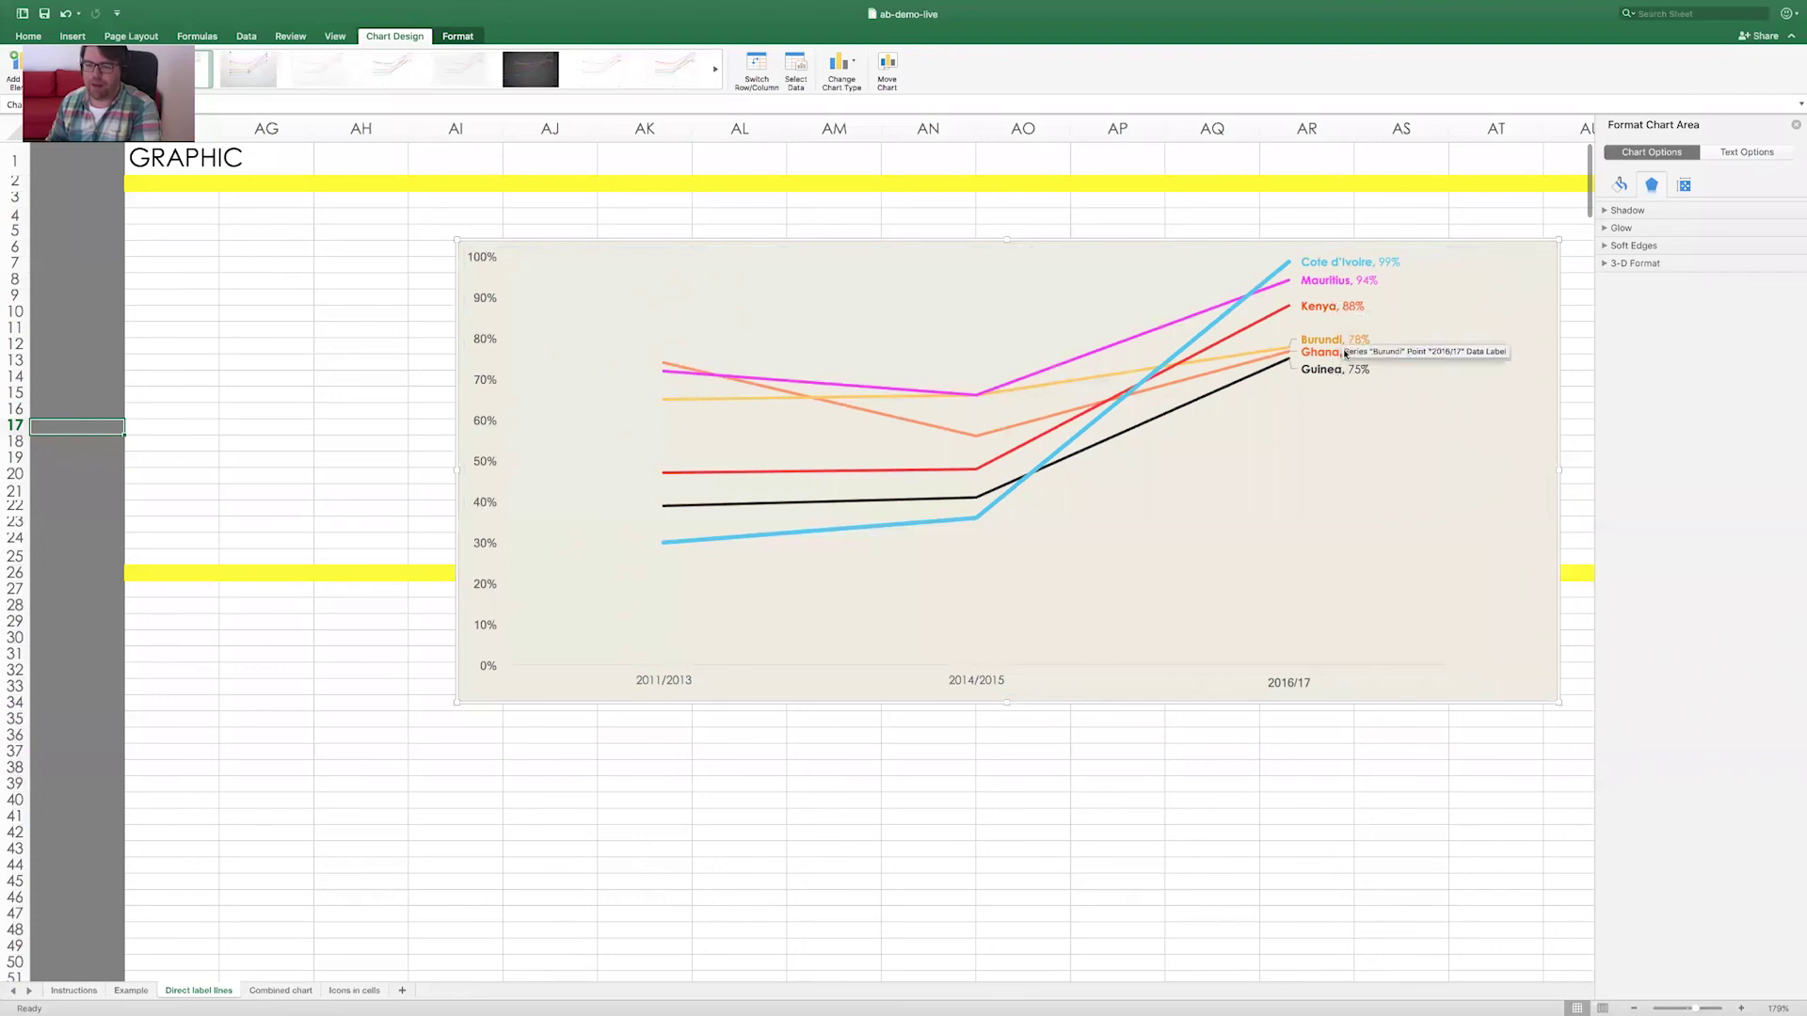